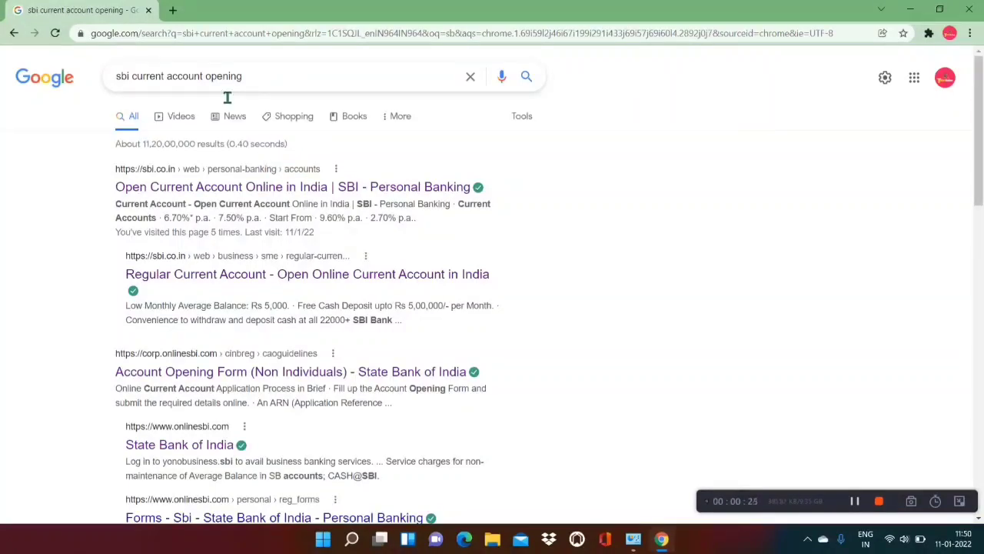
# Search the web for "sbi current account opening" and open SBI's Personal Banking page on opening a current account online
pyautogui.click(222, 42)
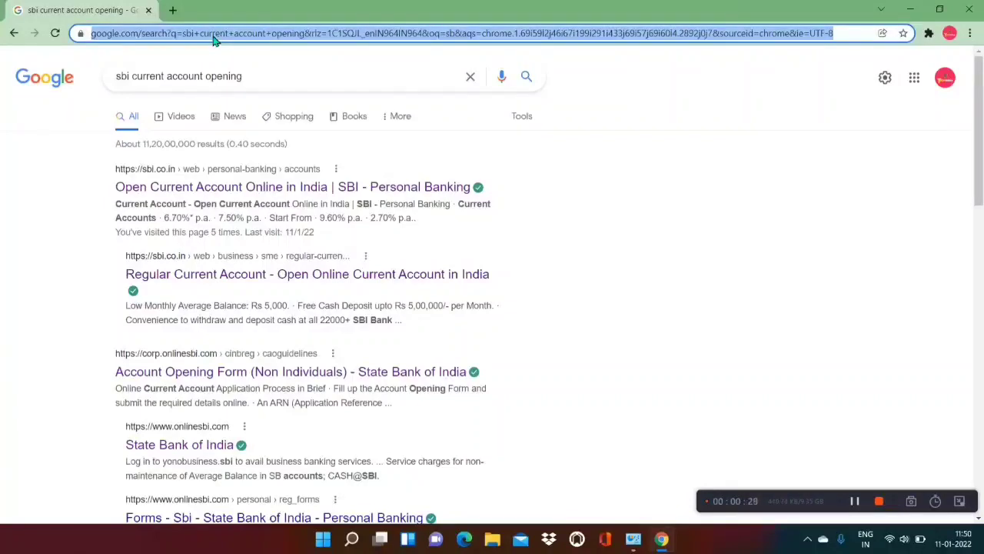
pyautogui.write('sbi current account opening')
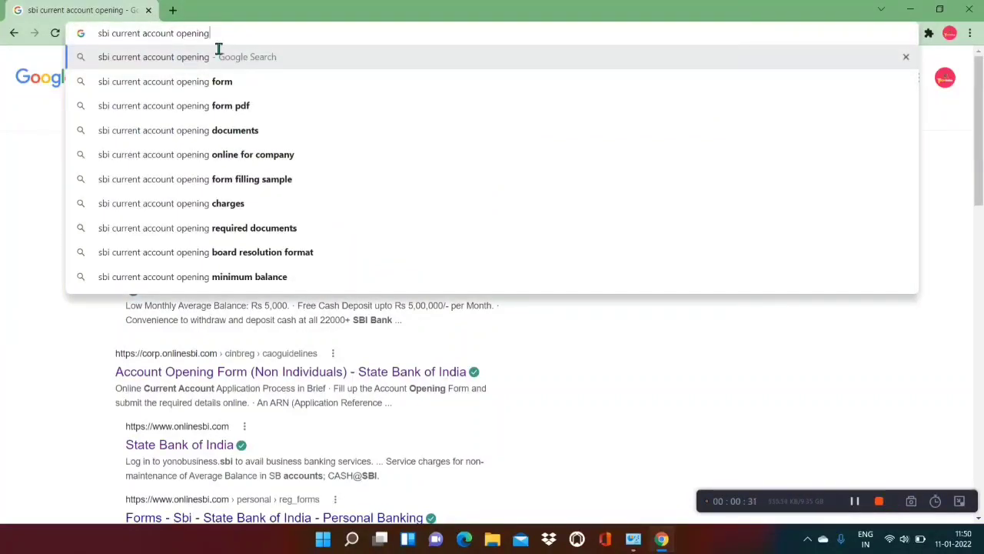
pyautogui.press('Return')
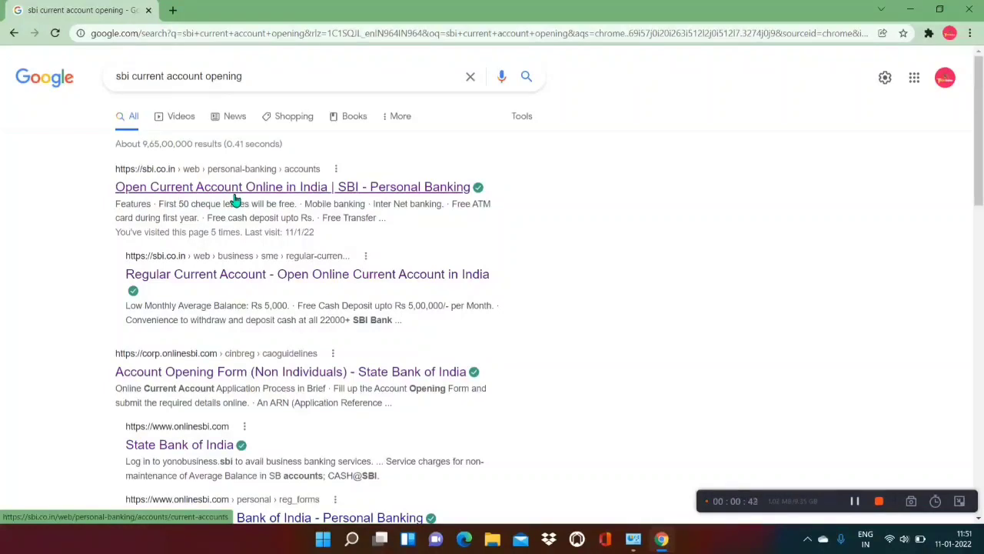
pyautogui.click(274, 196)
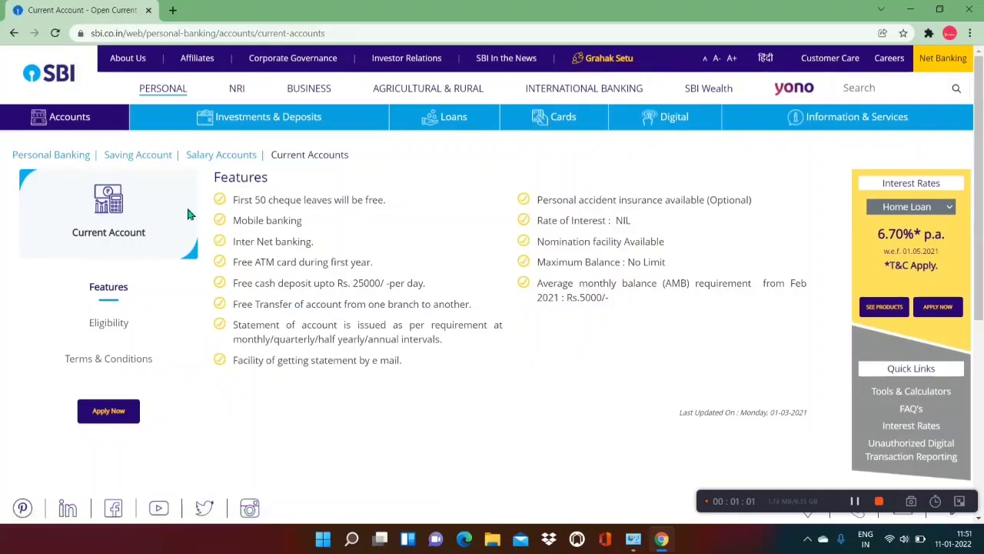
# Review the current account features, start the application, and open the Customer Application Form for a non-personal account
pyautogui.moveTo(210, 178); pyautogui.dragTo(296, 178)
pyautogui.click(298, 173)
pyautogui.moveTo(232, 197); pyautogui.dragTo(639, 329)
pyautogui.click(639, 331)
pyautogui.click(108, 417)
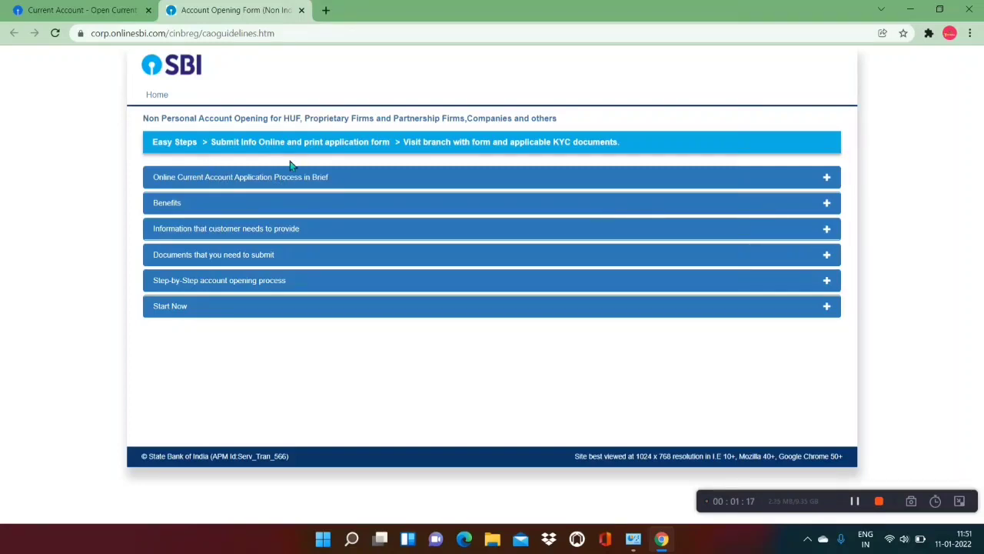
pyautogui.click(178, 312)
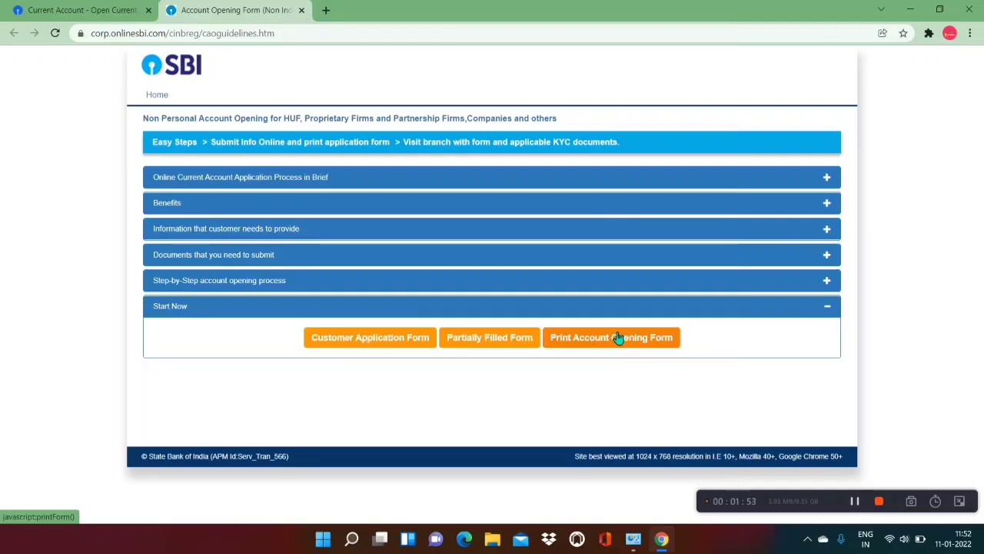
pyautogui.click(379, 348)
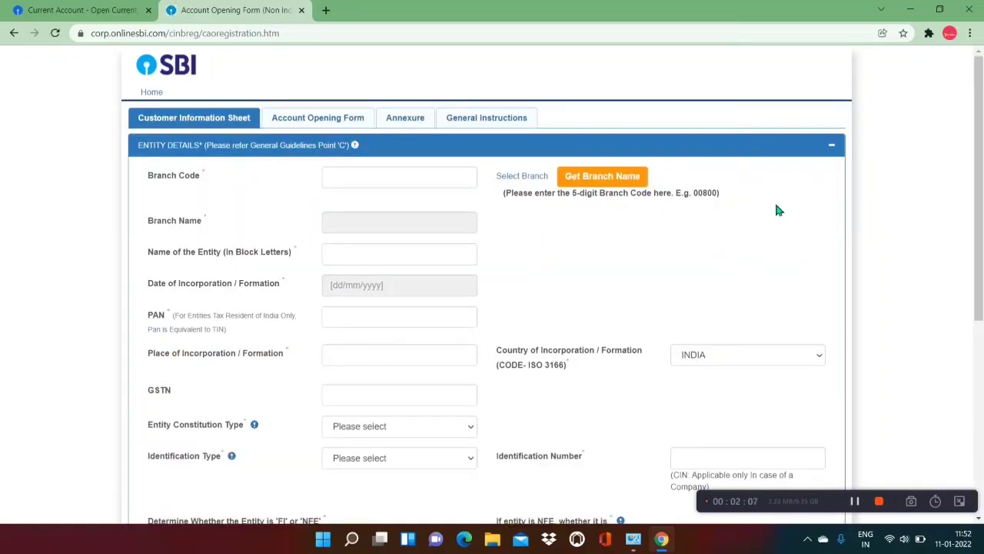
# Open the branch lookup for the Branch Code and set the location to GORAKHPUR
pyautogui.moveTo(979, 177); pyautogui.dragTo(980, 155)
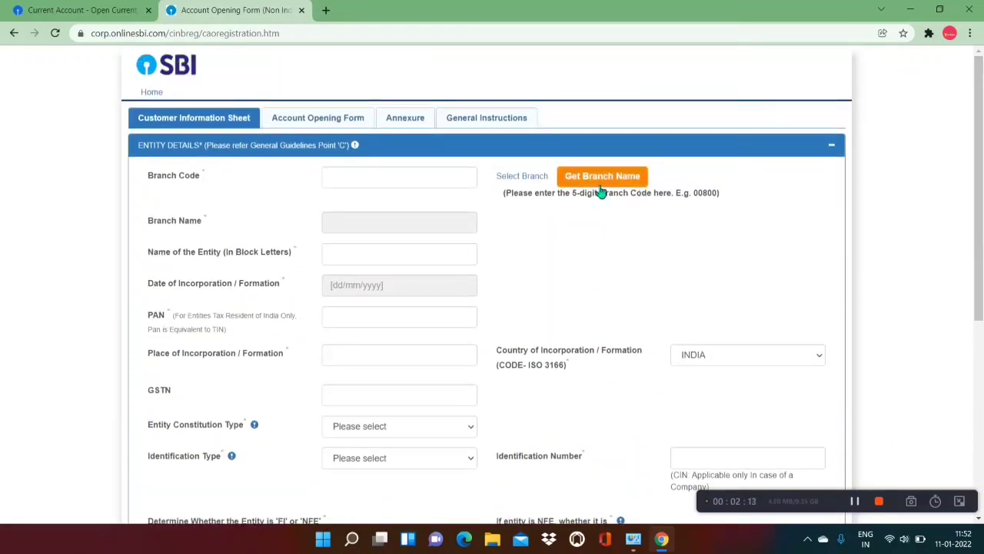
pyautogui.click(383, 190)
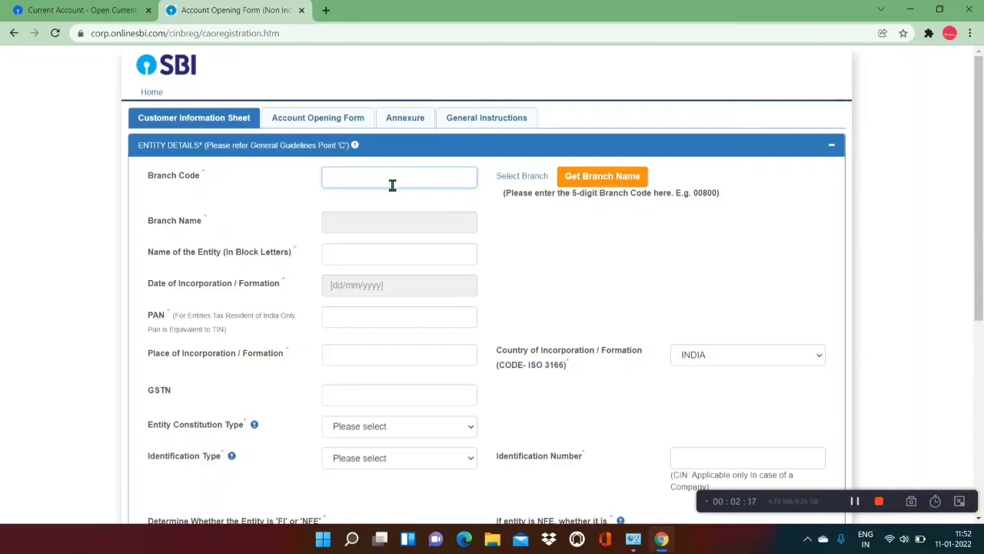
pyautogui.click(539, 178)
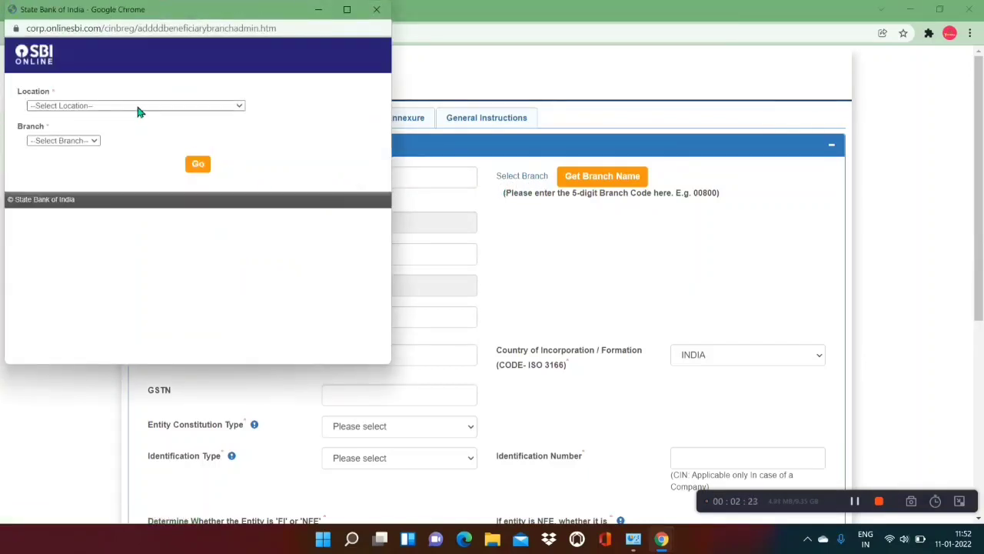
pyautogui.click(139, 111)
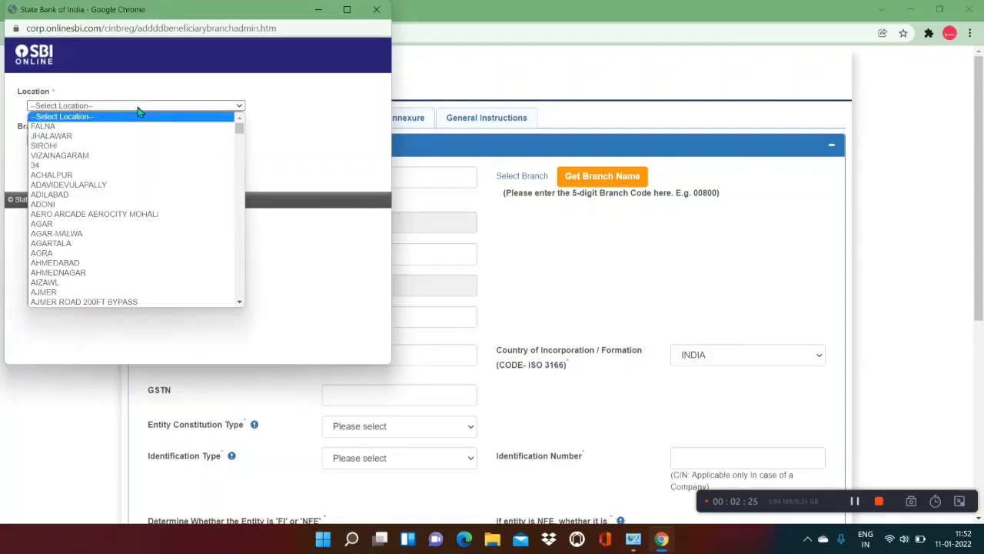
pyautogui.press('g')
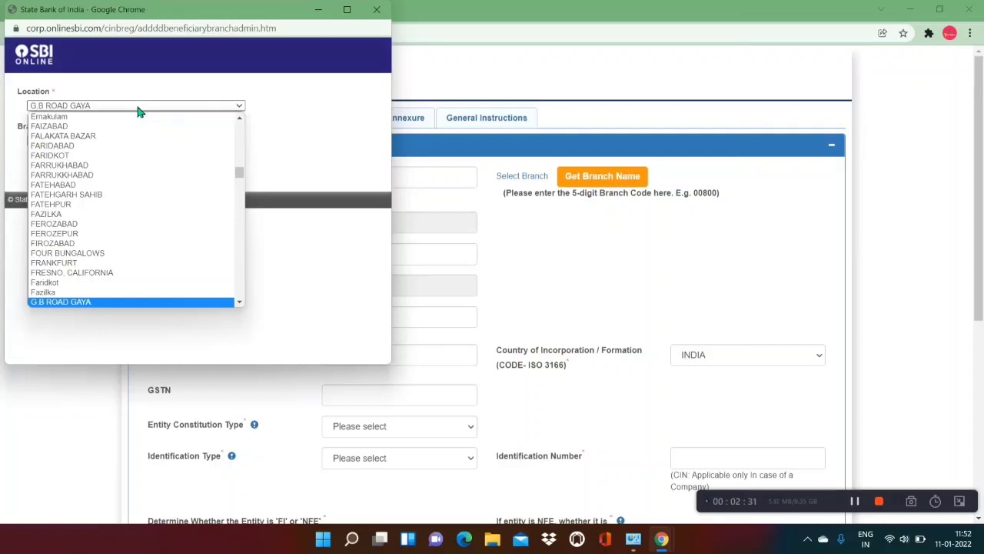
pyautogui.press('Down')
pyautogui.press('Down')
pyautogui.press('Down')
pyautogui.press('Down')
pyautogui.press('Down')
pyautogui.press('Down')
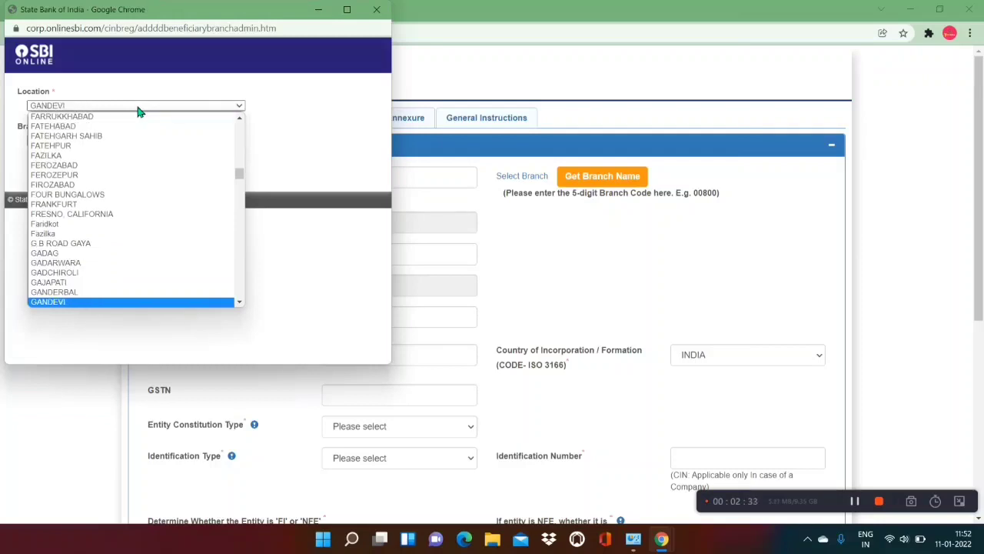
pyautogui.press('Down')
pyautogui.press('Down')
pyautogui.press('Down')
pyautogui.press('Down')
pyautogui.press('Down')
pyautogui.press('Down')
pyautogui.press('Down')
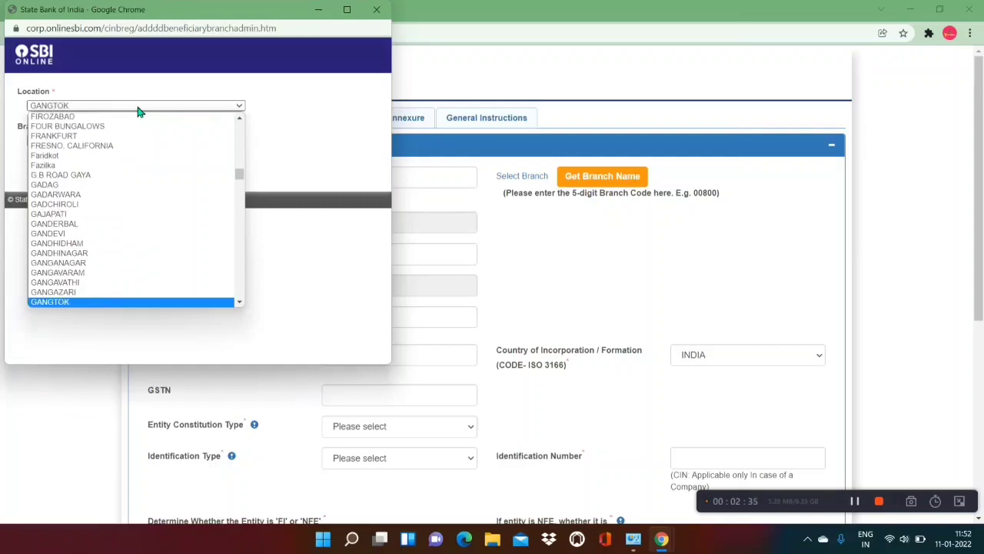
pyautogui.press('Down')
pyautogui.press('Down')
pyautogui.press('Down')
pyautogui.press('Down')
pyautogui.press('Down')
pyautogui.press('Down')
pyautogui.press('Down')
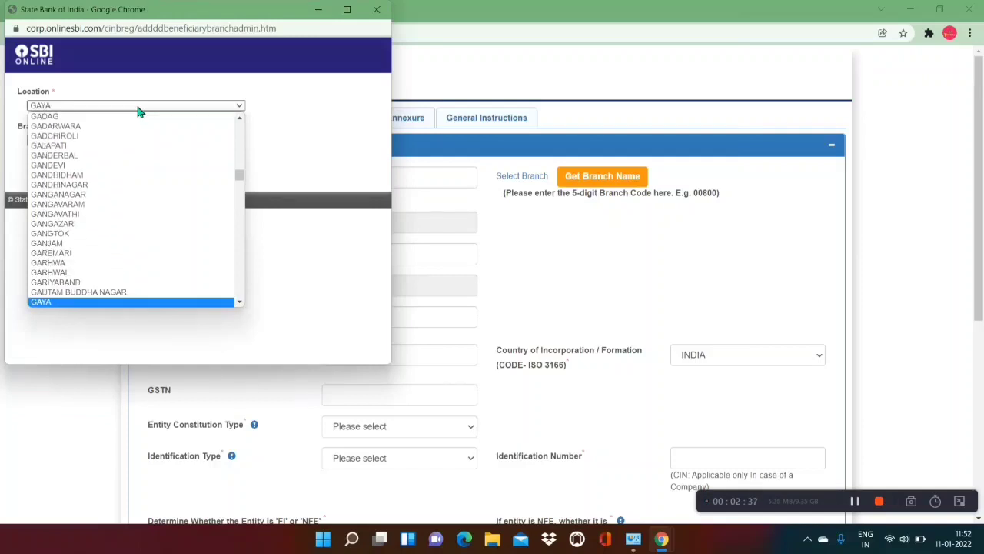
pyautogui.press('Down')
pyautogui.press('Down')
pyautogui.press('Down')
pyautogui.press('Down')
pyautogui.press('Down')
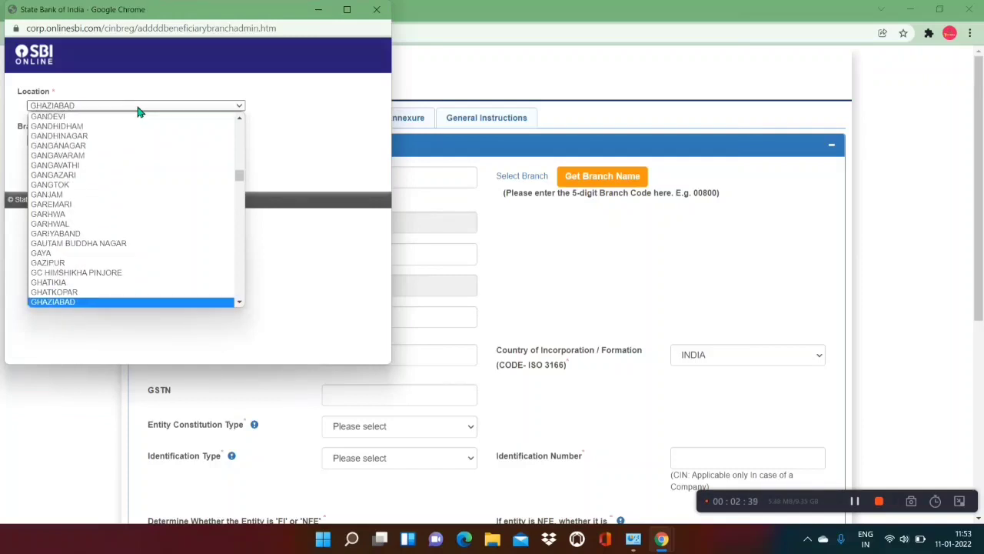
pyautogui.press('Down')
pyautogui.press('Down')
pyautogui.press('Down')
pyautogui.press('Down')
pyautogui.press('Down')
pyautogui.press('Down')
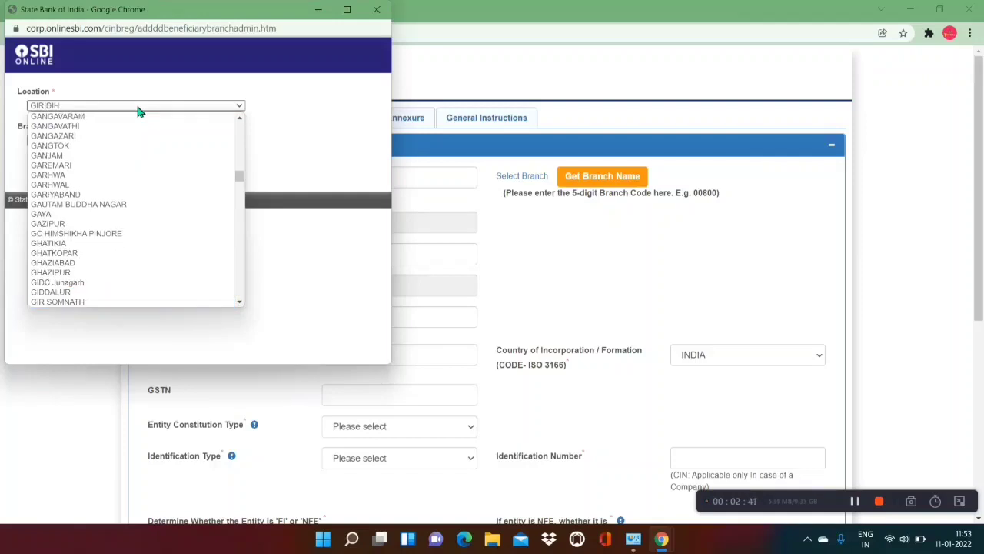
pyautogui.press('Down')
pyautogui.press('Down')
pyautogui.press('Down')
pyautogui.press('Down')
pyautogui.press('Down')
pyautogui.press('Down')
pyautogui.press('Down')
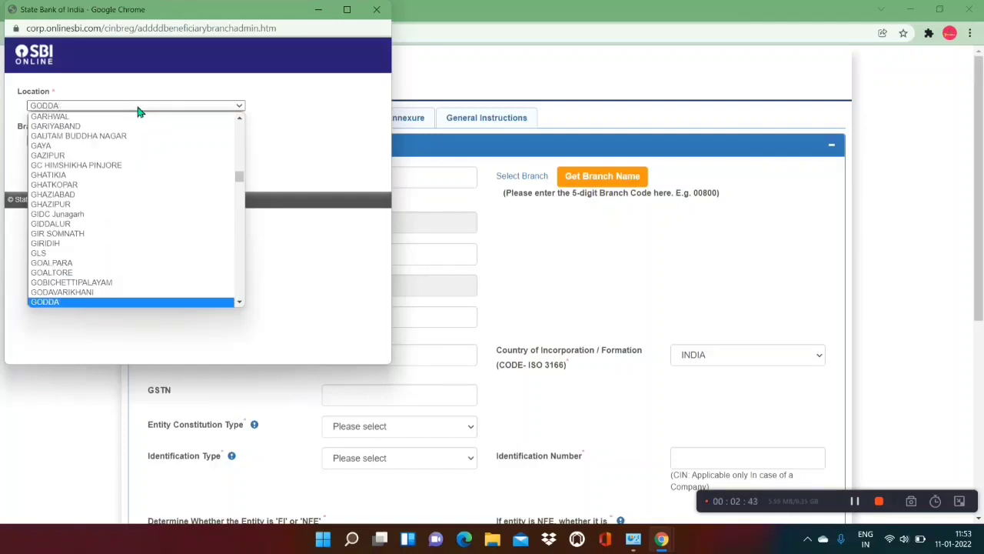
pyautogui.press('Down')
pyautogui.press('Down')
pyautogui.press('Down')
pyautogui.press('Down')
pyautogui.press('Down')
pyautogui.press('Down')
pyautogui.press('Down')
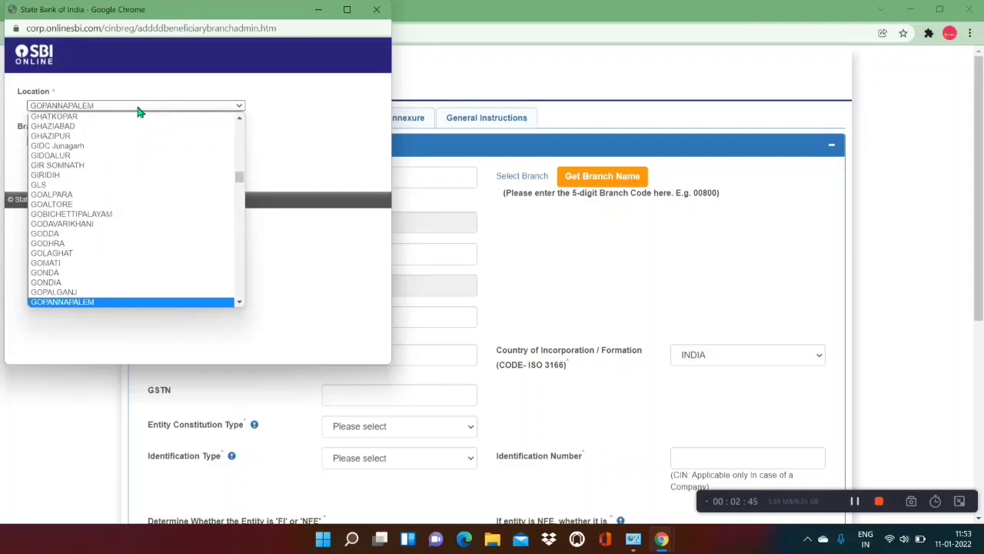
pyautogui.press('Down')
pyautogui.press('Up')
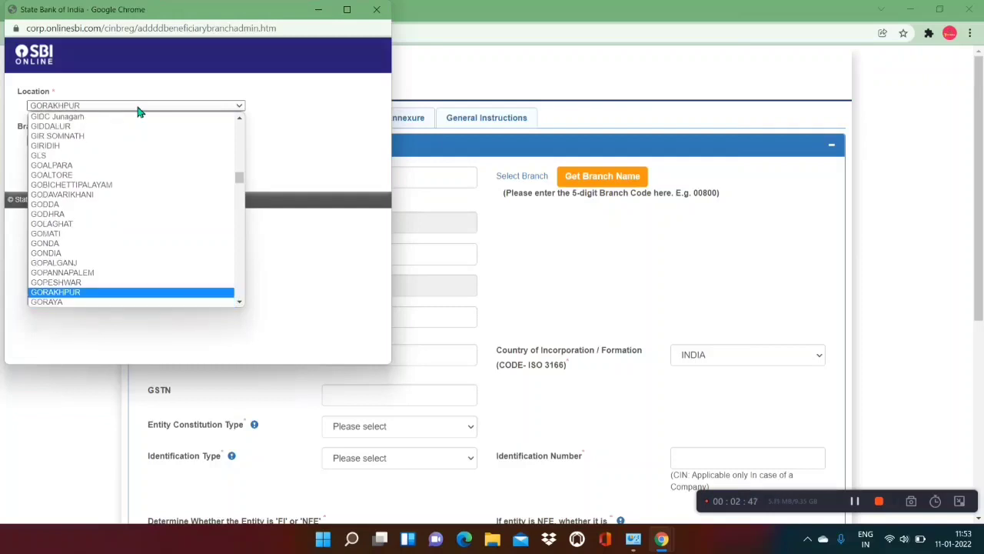
pyautogui.press('Return')
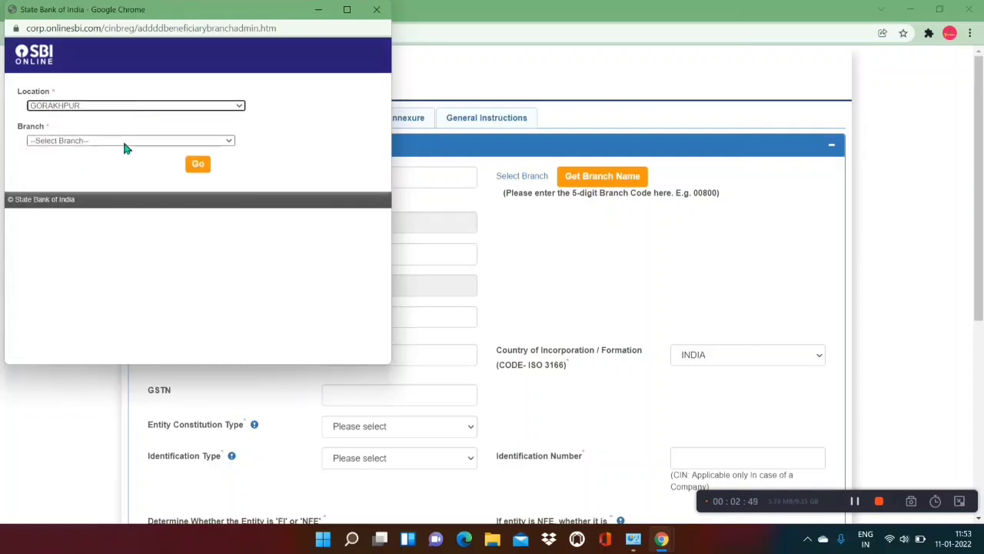
# Choose the JHUNGIA branch and submit the lookup to fill in the form's branch details
pyautogui.click(124, 147)
pyautogui.click(124, 146)
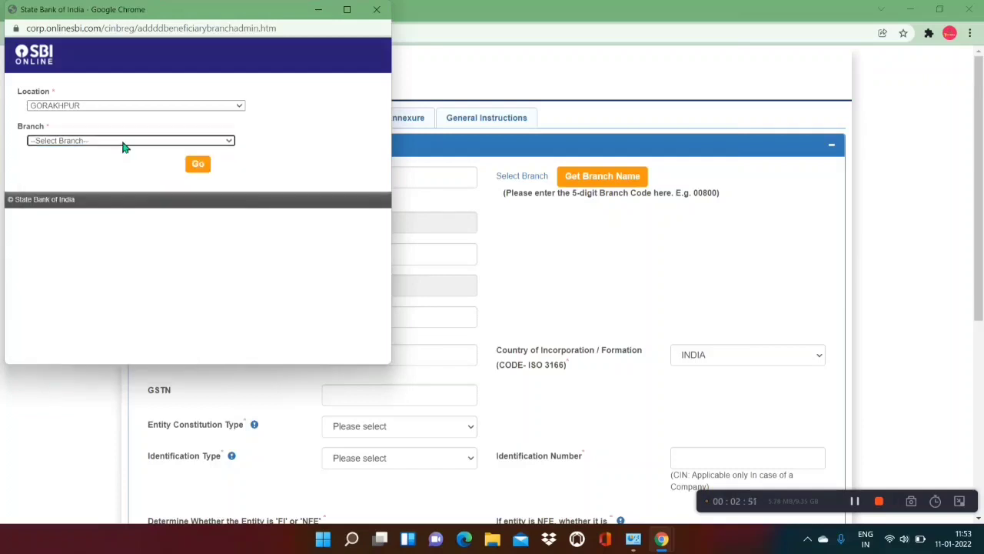
pyautogui.click(124, 147)
pyautogui.press('j')
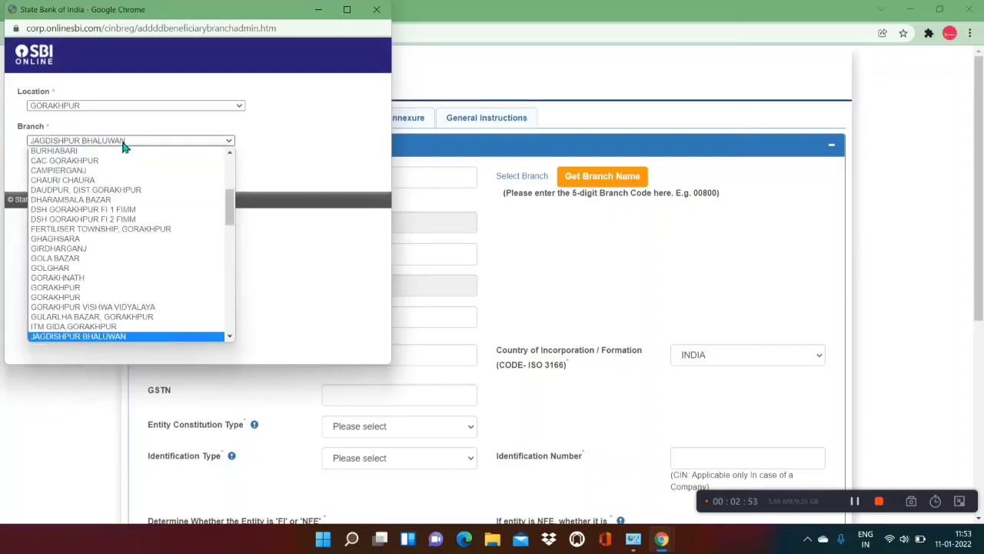
pyautogui.press('j')
pyautogui.press('j')
pyautogui.press('j')
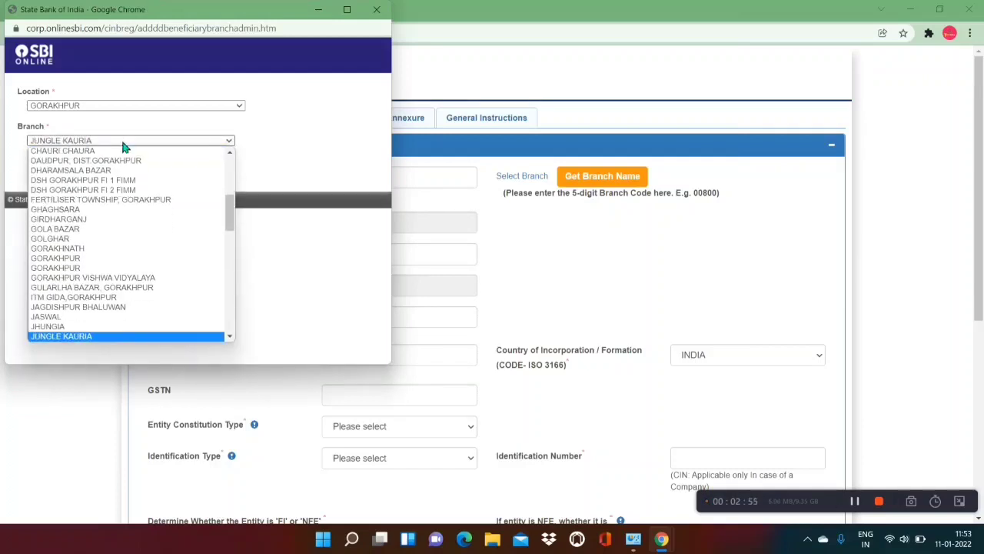
pyautogui.press('Up')
pyautogui.press('Return')
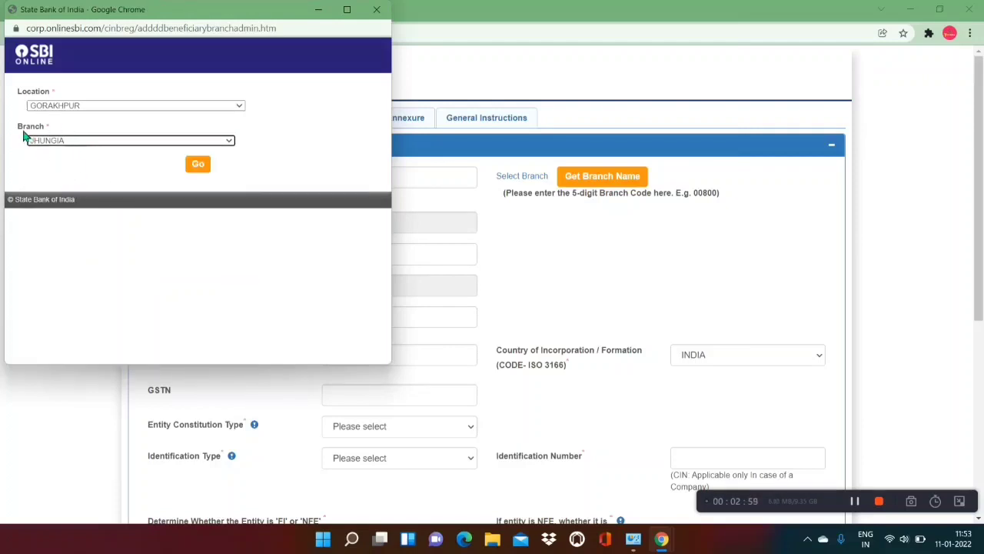
pyautogui.click(198, 165)
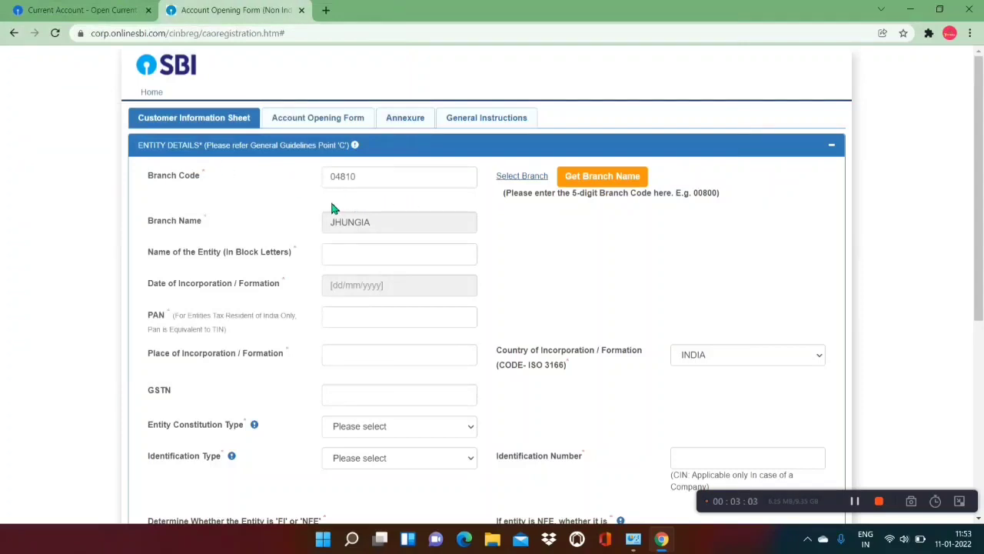
# Examine the branch, Name of the Entity and Date of Incorporation / Formation fields in the entity details
pyautogui.moveTo(175, 180); pyautogui.dragTo(325, 185)
pyautogui.click(302, 192)
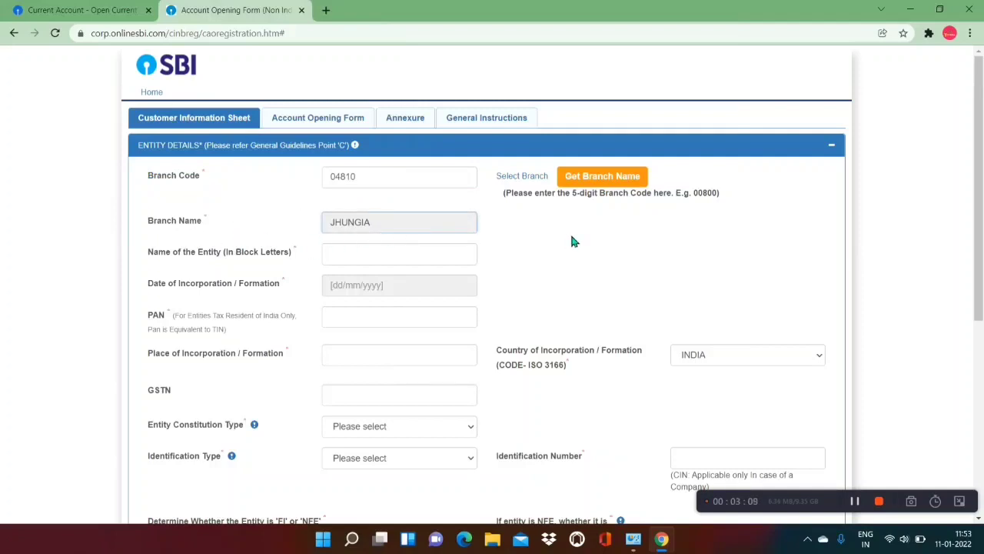
pyautogui.scroll(-1, 571, 241)
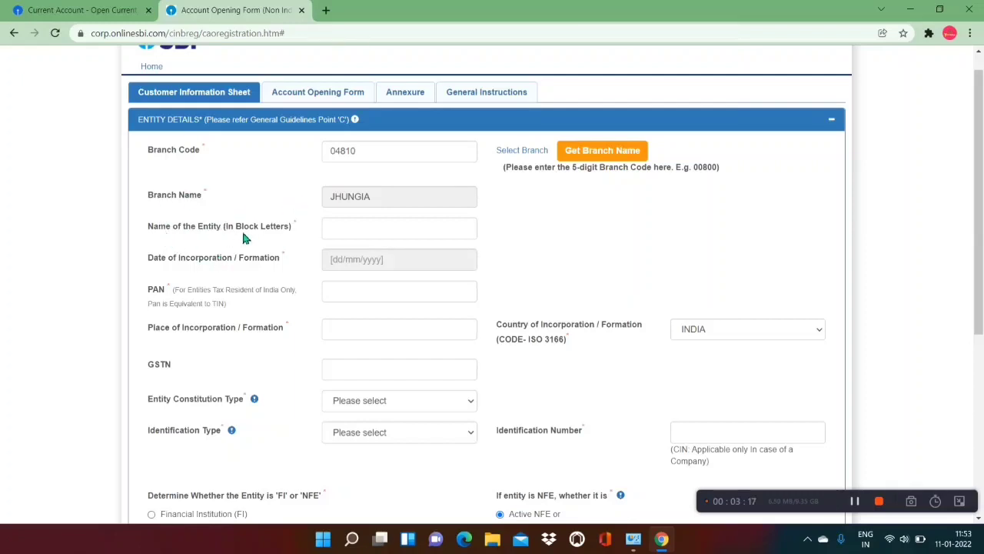
pyautogui.click(367, 235)
pyautogui.click(314, 218)
pyautogui.click(352, 236)
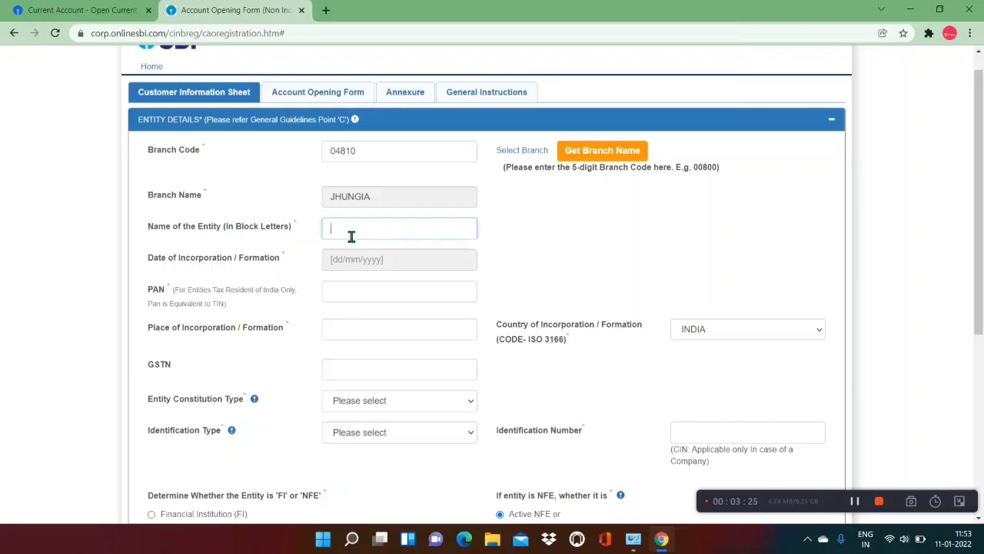
pyautogui.click(306, 228)
pyautogui.click(361, 238)
pyautogui.click(366, 271)
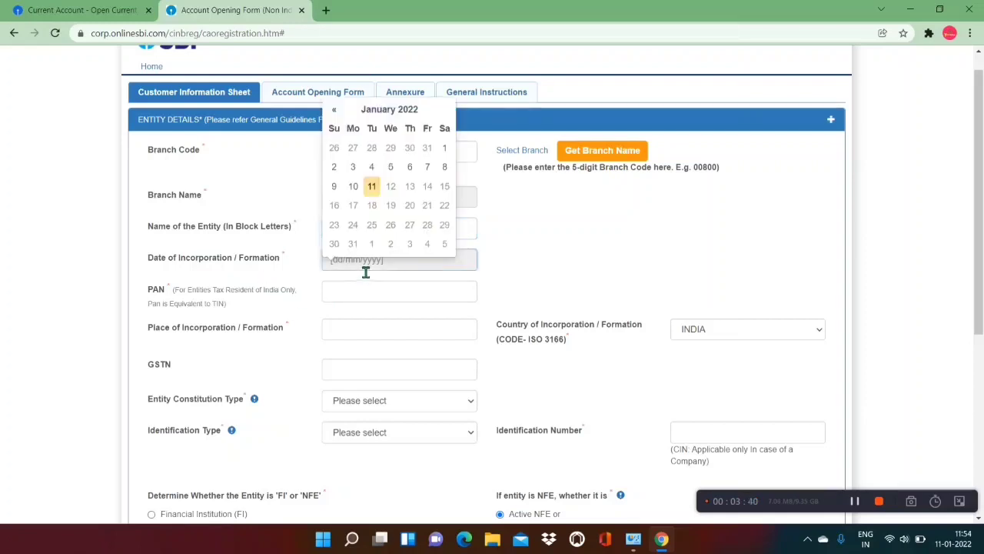
pyautogui.click(275, 275)
# Examine the PAN, Place of Incorporation / Formation and remaining entity detail fields
pyautogui.scroll(-2, 273, 271)
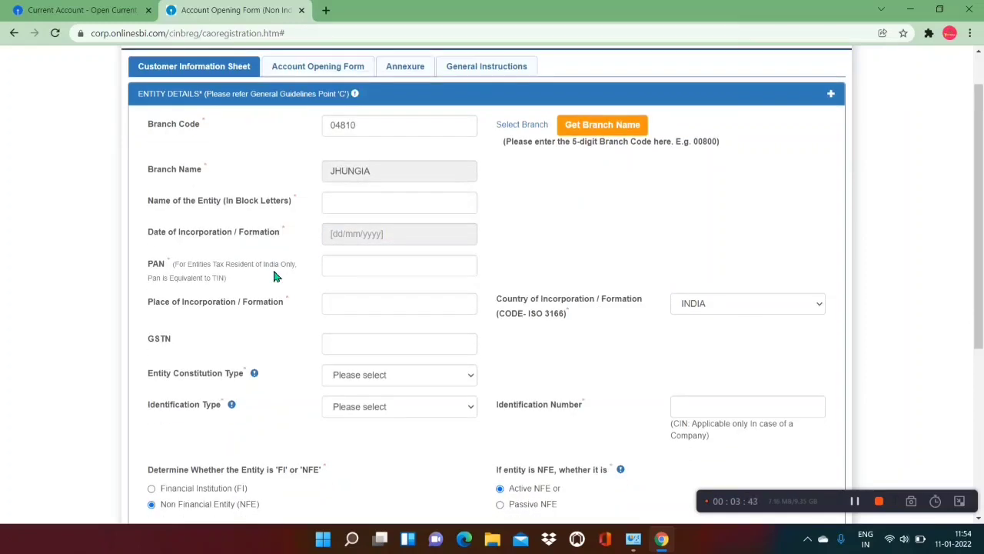
pyautogui.scroll(-1, 275, 275)
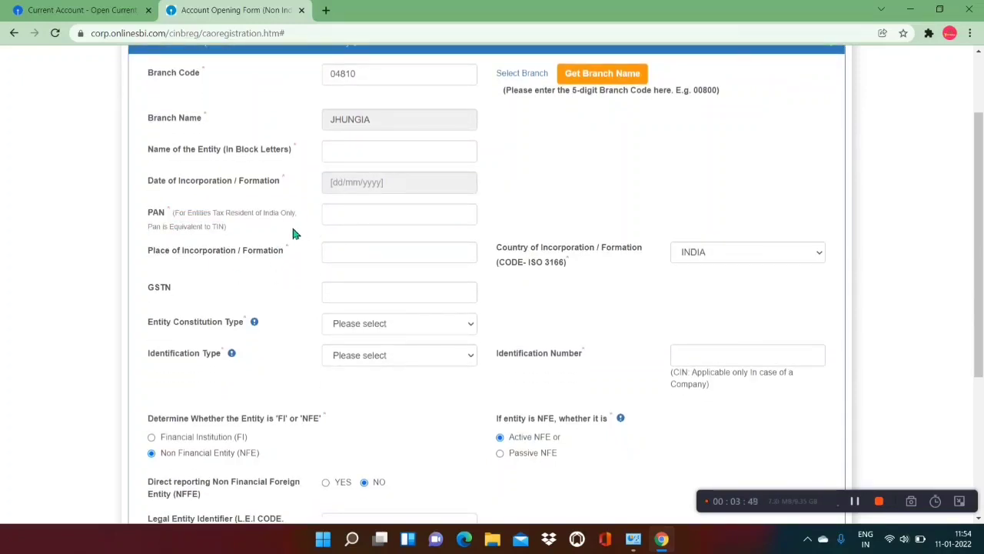
pyautogui.scroll(-1, 293, 233)
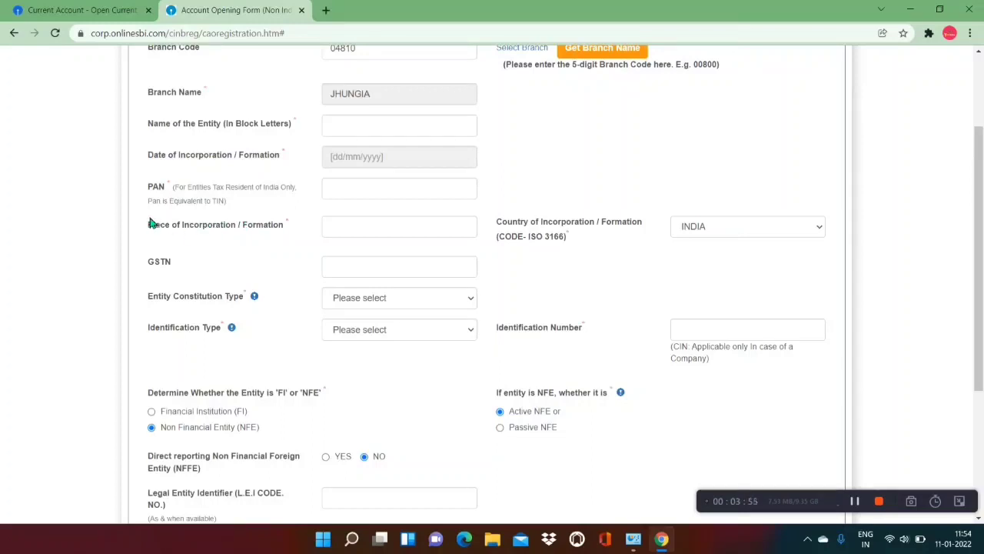
pyautogui.moveTo(150, 222); pyautogui.dragTo(279, 222)
pyautogui.click(277, 225)
pyautogui.moveTo(150, 229); pyautogui.dragTo(284, 225)
pyautogui.click(285, 223)
pyautogui.moveTo(152, 224); pyautogui.dragTo(354, 241)
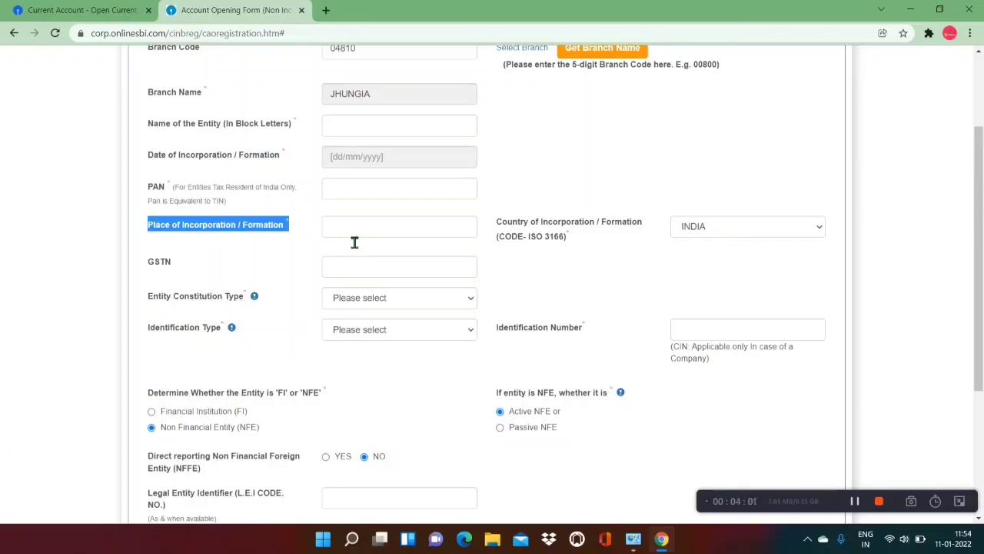
pyautogui.click(355, 242)
pyautogui.click(275, 254)
pyautogui.scroll(-1, 276, 255)
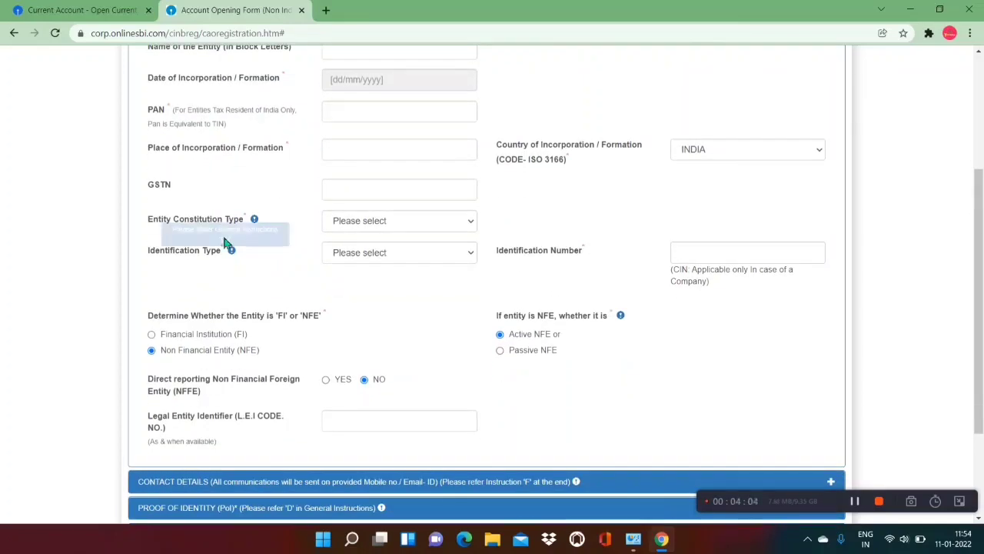
# Examine the GSTN and Country of Incorporation / Formation fields in the entity details
pyautogui.click(350, 192)
pyautogui.click(279, 183)
pyautogui.click(379, 199)
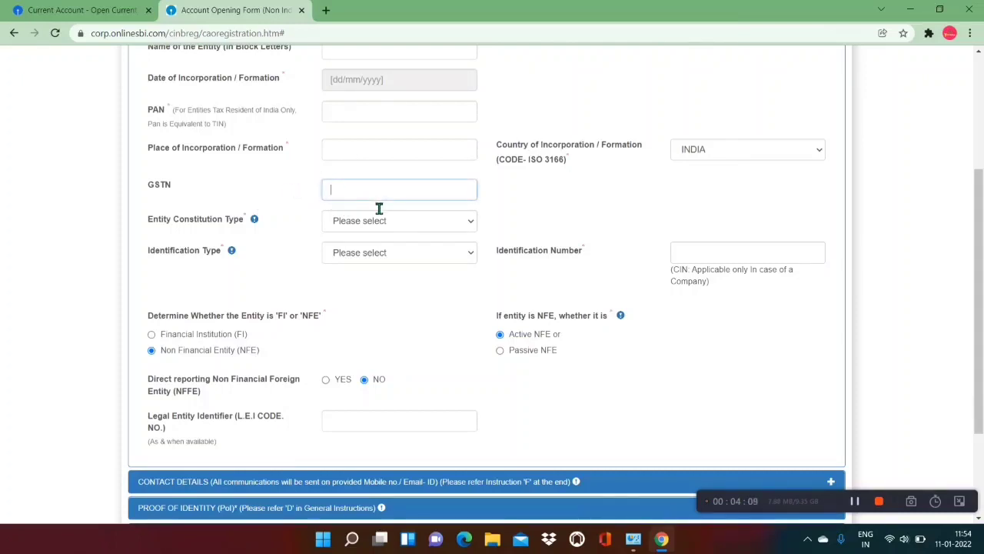
pyautogui.click(289, 183)
pyautogui.moveTo(497, 148); pyautogui.dragTo(621, 149)
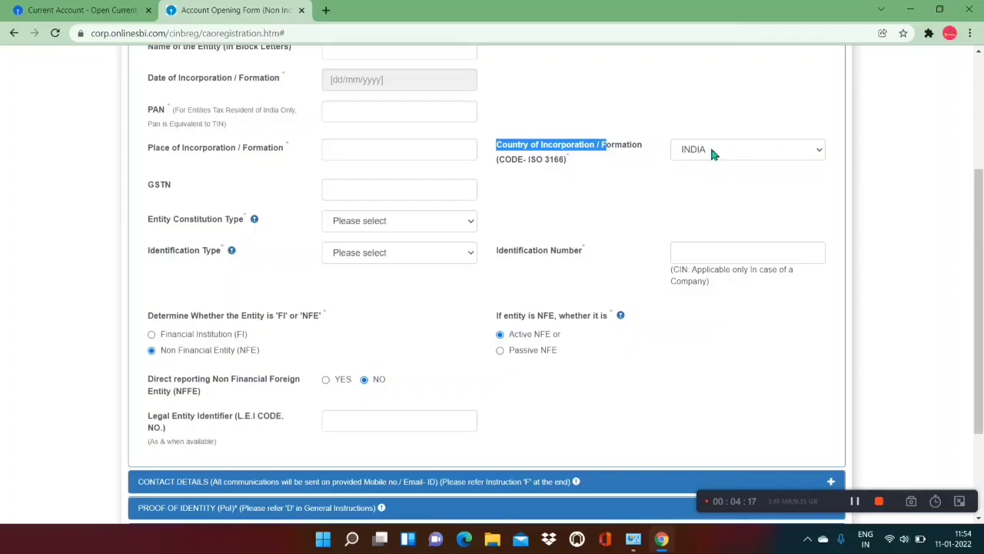
pyautogui.click(712, 153)
pyautogui.click(712, 152)
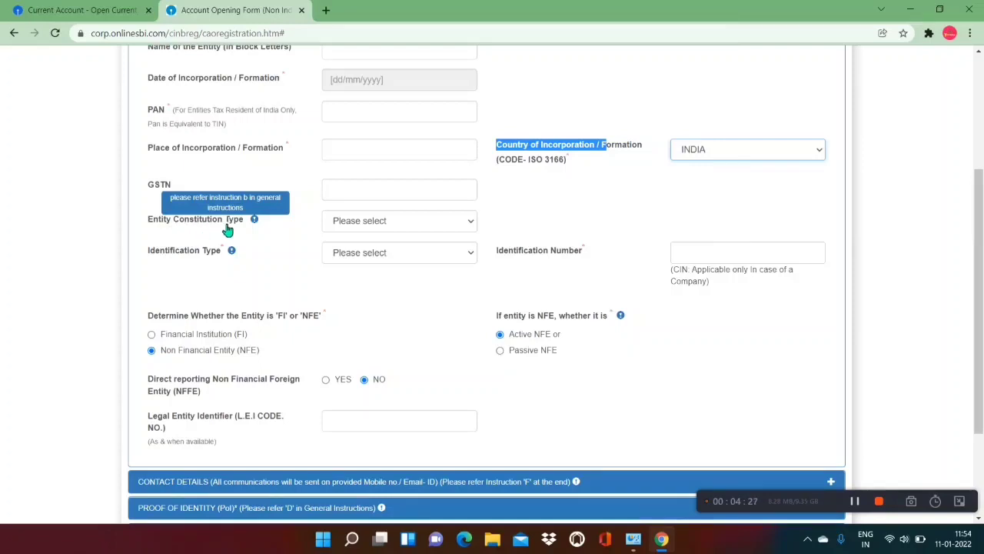
# Set the Entity Constitution Type to Sole Proprietorship and the Identification Type to Others
pyautogui.click(371, 225)
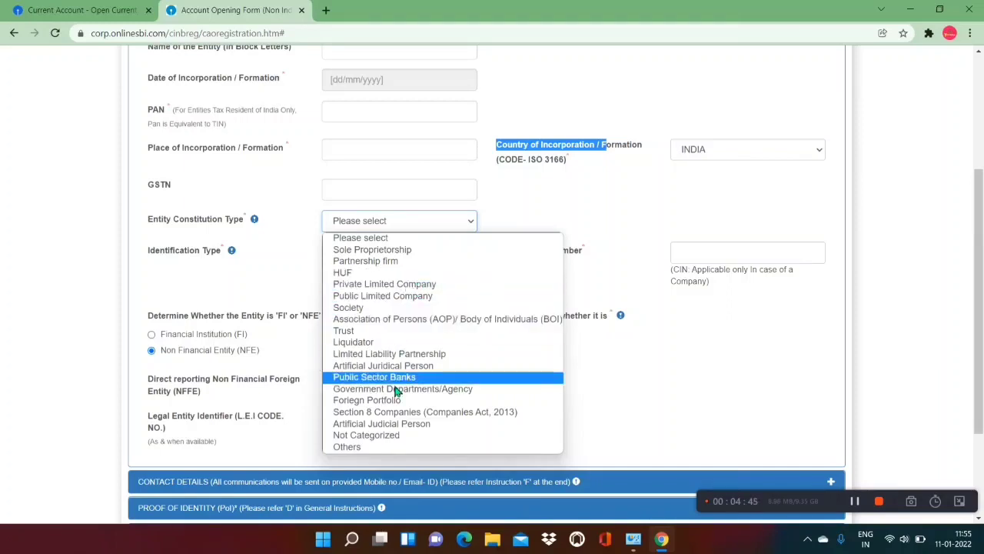
pyautogui.click(373, 253)
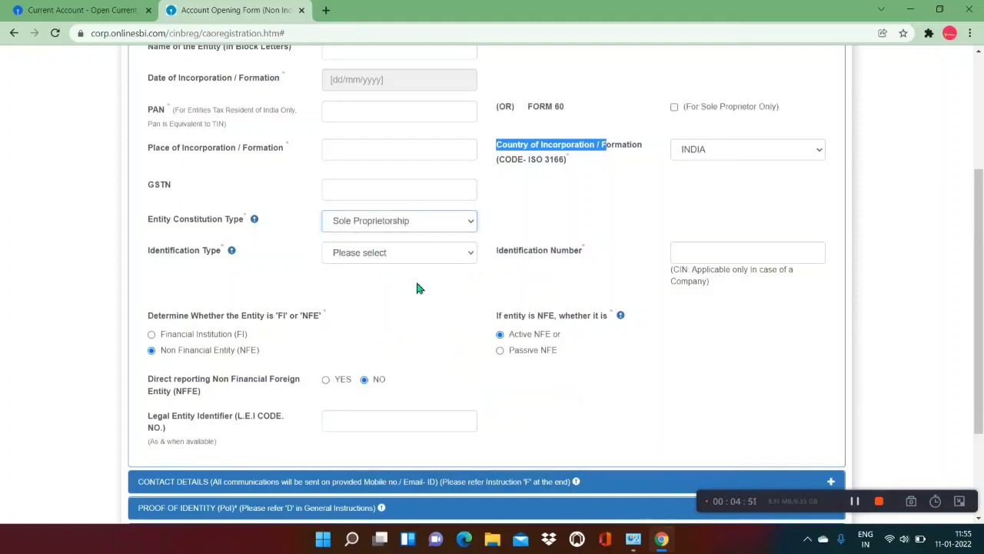
pyautogui.moveTo(156, 259)
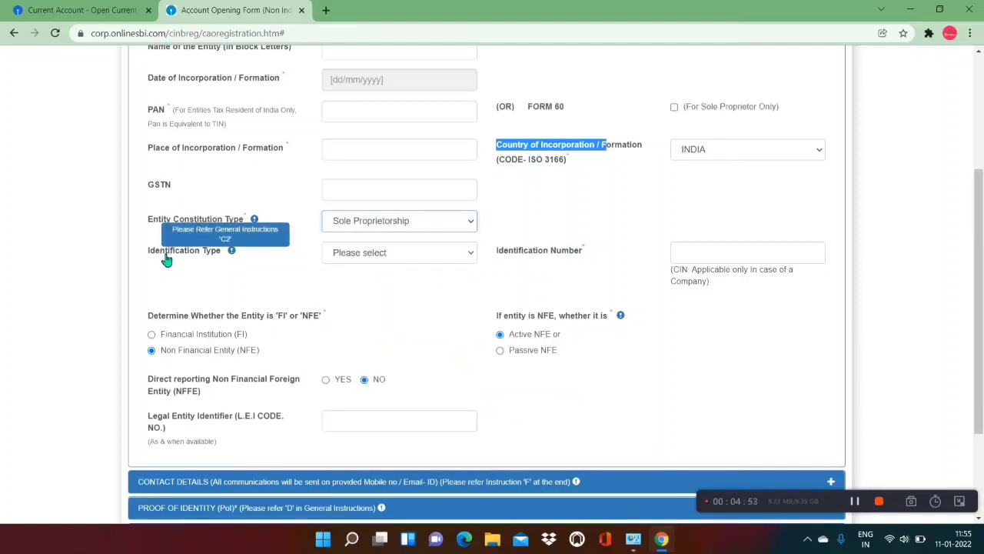
pyautogui.click(376, 254)
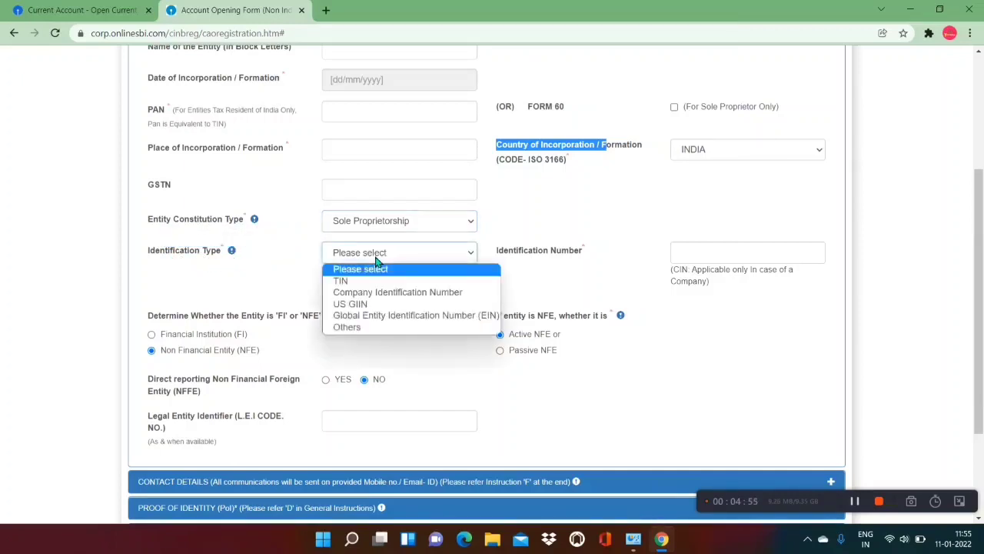
pyautogui.click(361, 329)
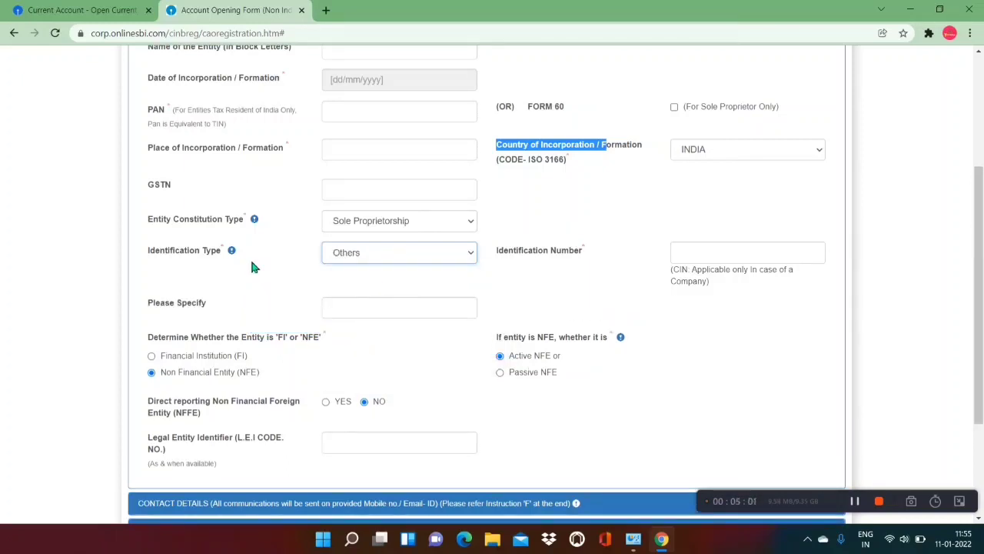
# Examine the Identification Number, Please Specify, FI/NFE status, NFFE reporting and Legal Entity Identifier fields of the entity details
pyautogui.click(589, 259)
pyautogui.click(719, 262)
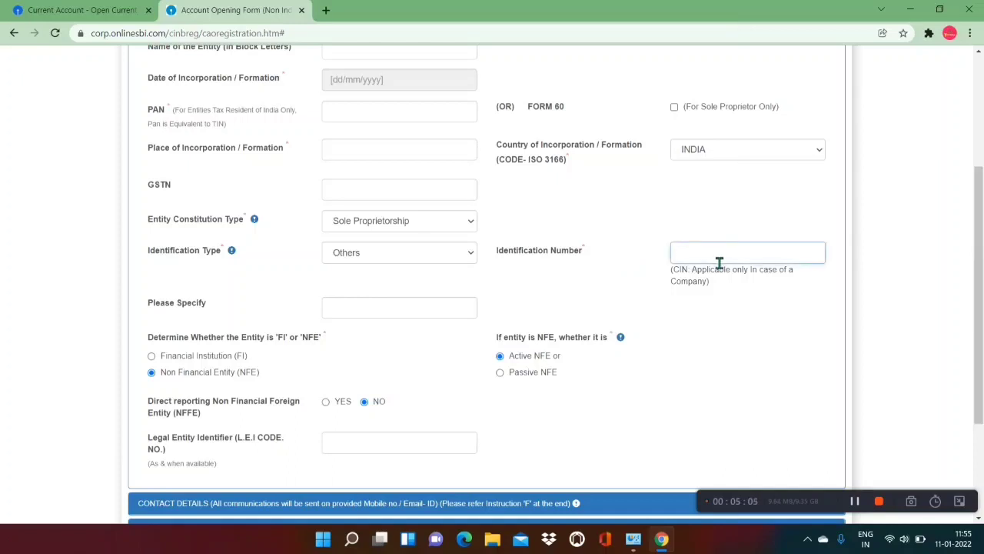
pyautogui.click(646, 240)
pyautogui.click(624, 253)
pyautogui.scroll(-1, 625, 252)
pyautogui.scroll(-1, 625, 255)
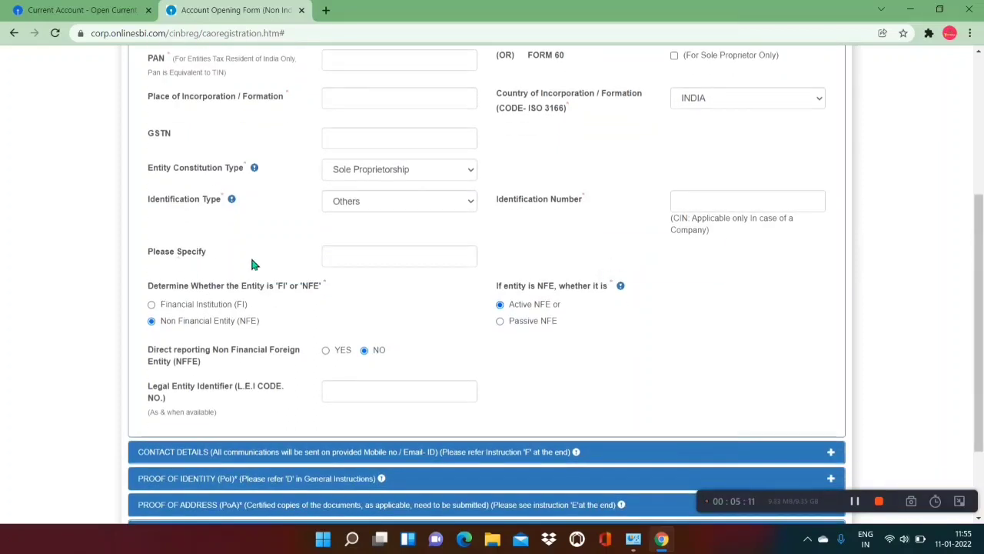
pyautogui.click(355, 274)
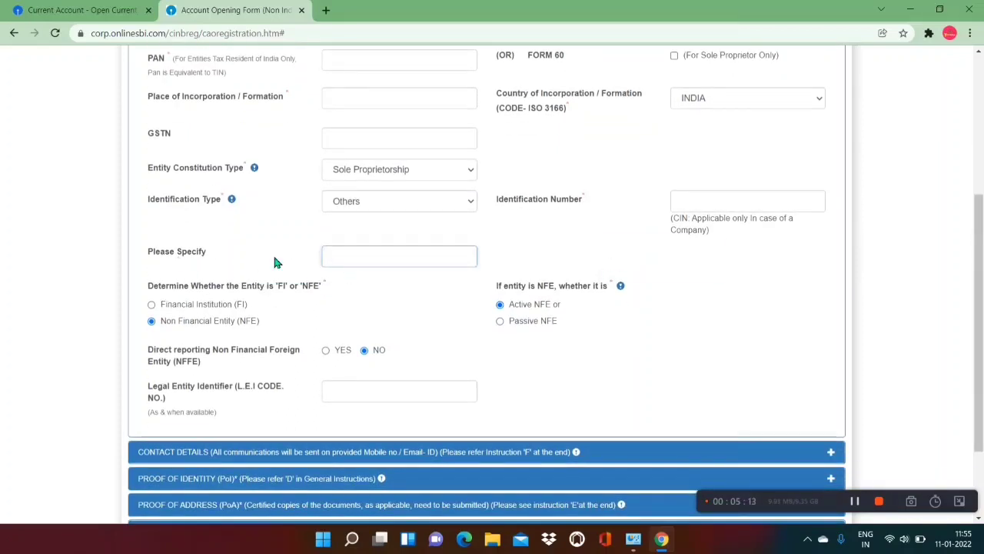
pyautogui.scroll(-1, 274, 260)
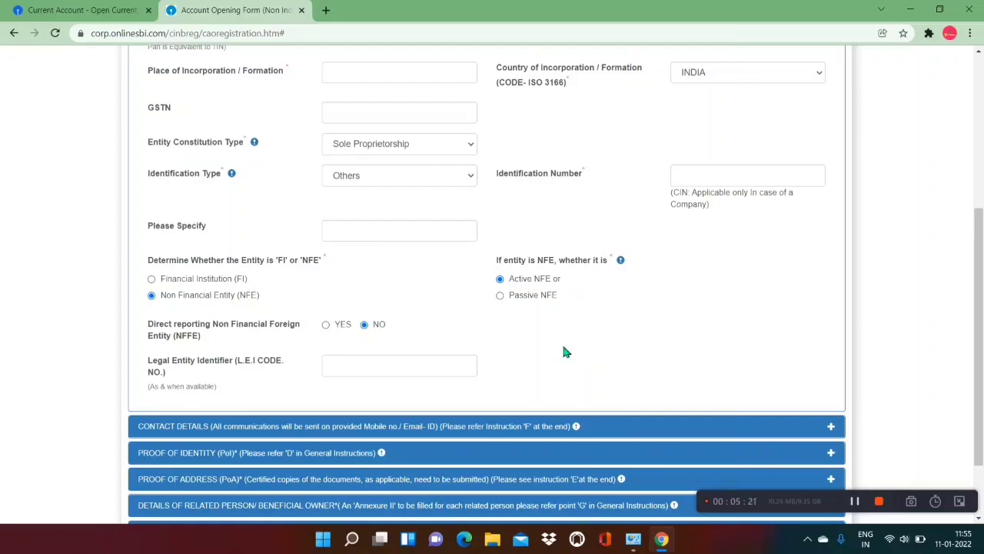
pyautogui.scroll(-1, 564, 351)
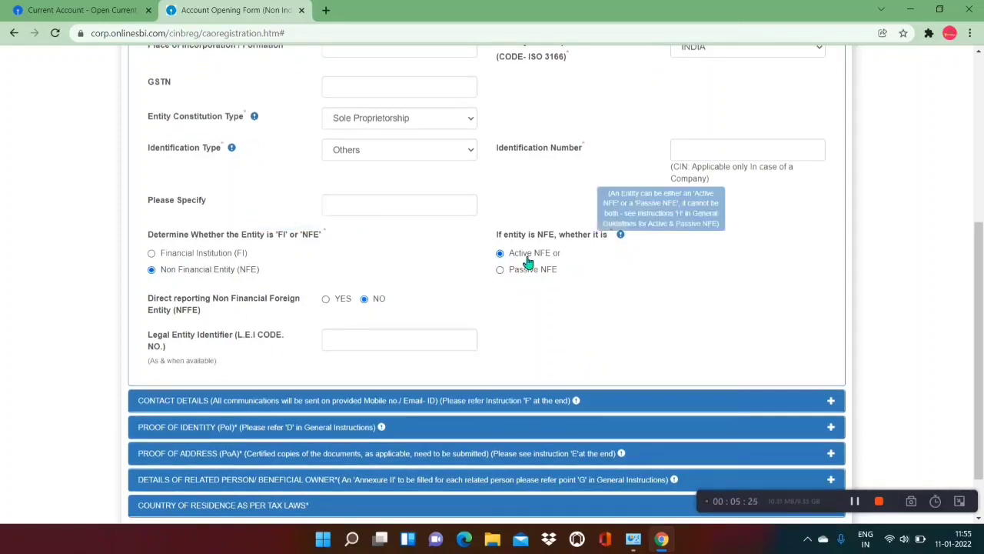
pyautogui.scroll(-1, 541, 349)
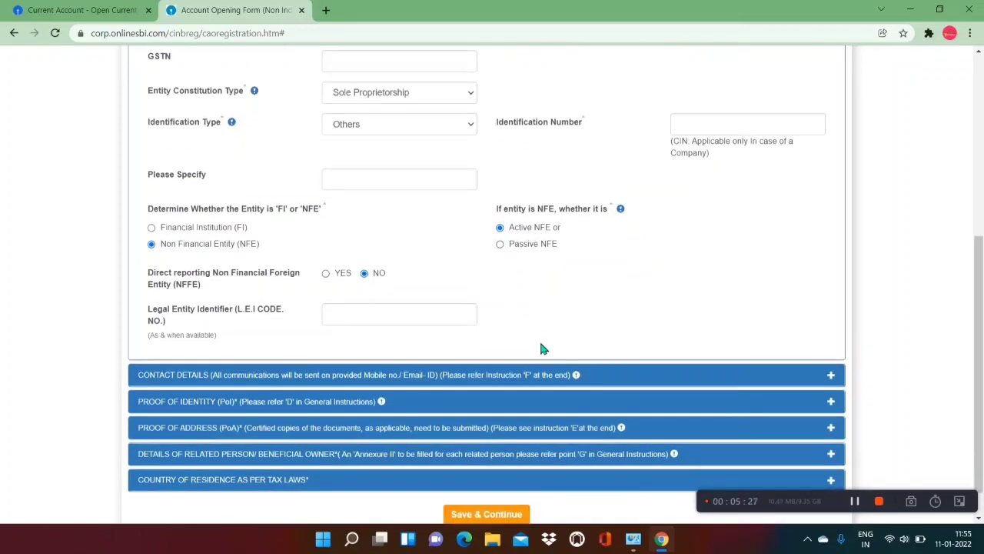
pyautogui.scroll(-1, 544, 347)
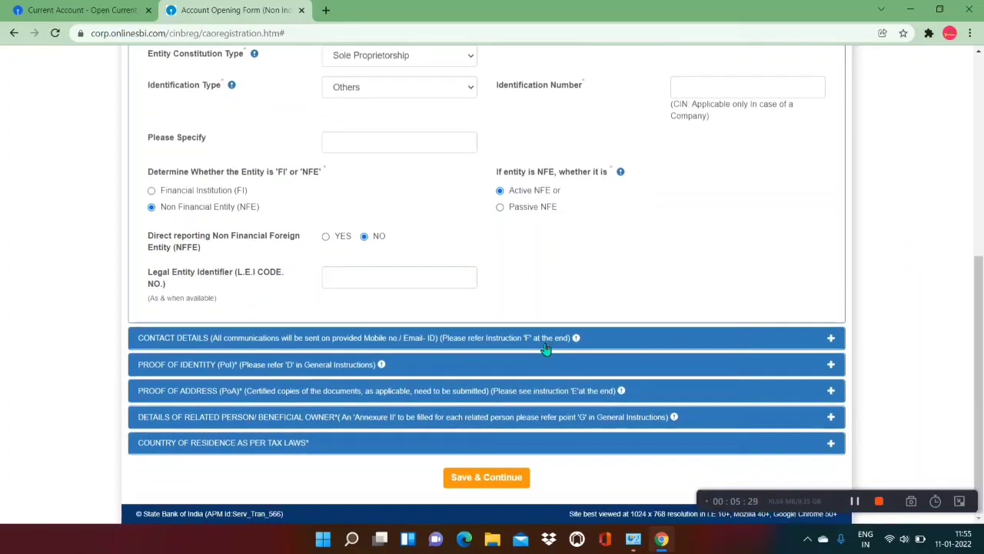
# Open the Contact Details section and examine its mobile number and email ID fields
pyautogui.click(197, 342)
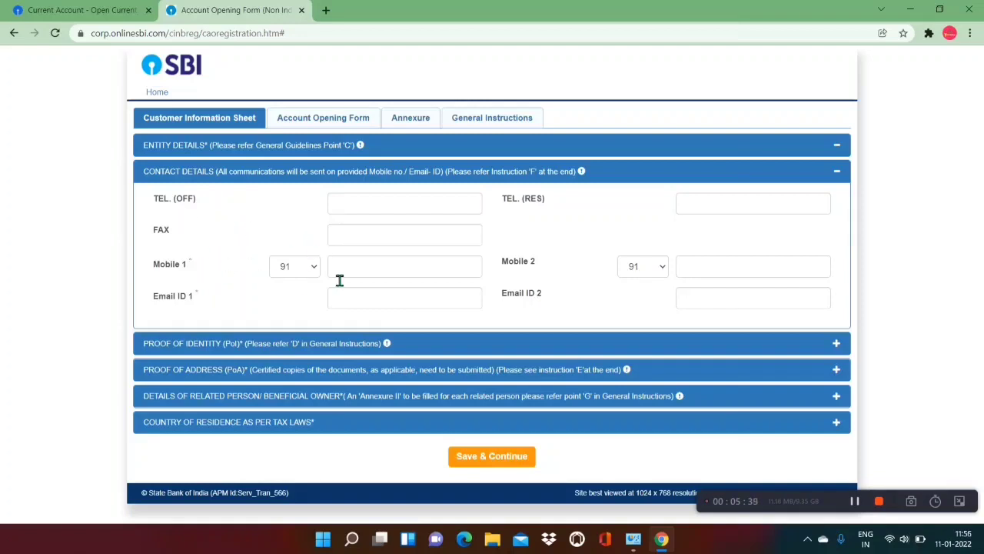
pyautogui.click(400, 280)
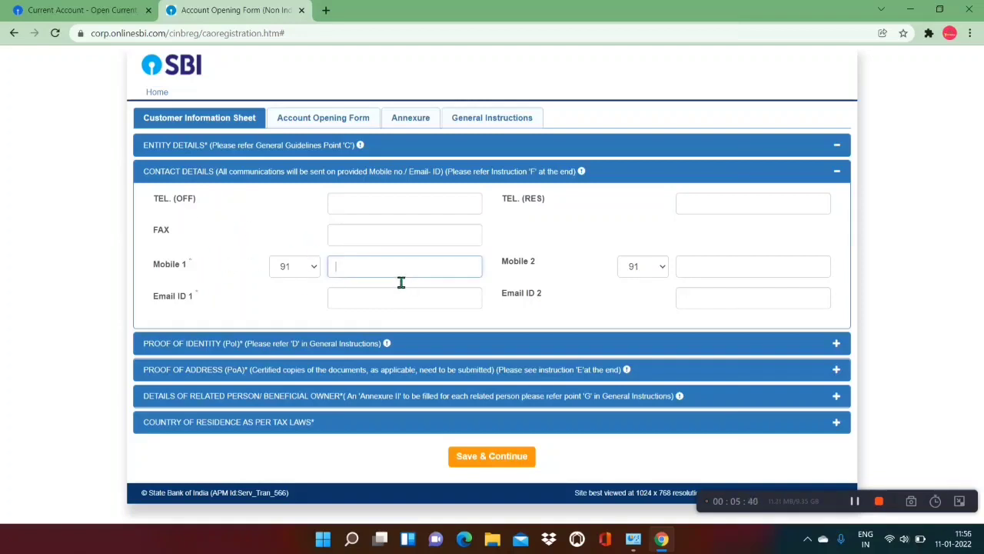
pyautogui.click(720, 270)
pyautogui.click(593, 299)
pyautogui.click(382, 270)
pyautogui.click(363, 310)
pyautogui.click(270, 308)
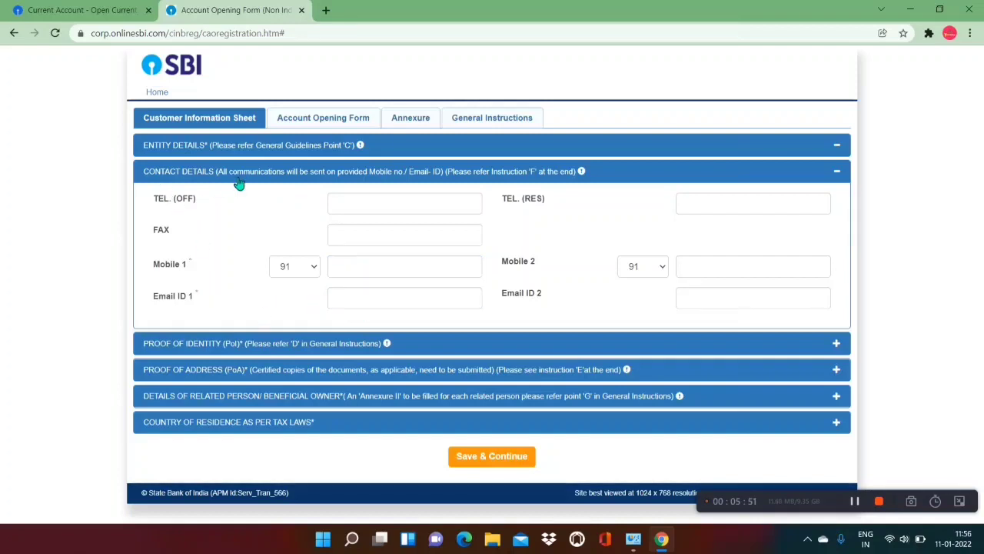
# Open the Proof of Identity section and select only Activity Proof (For Sole Proprietorship Only) as the identity document
pyautogui.click(258, 346)
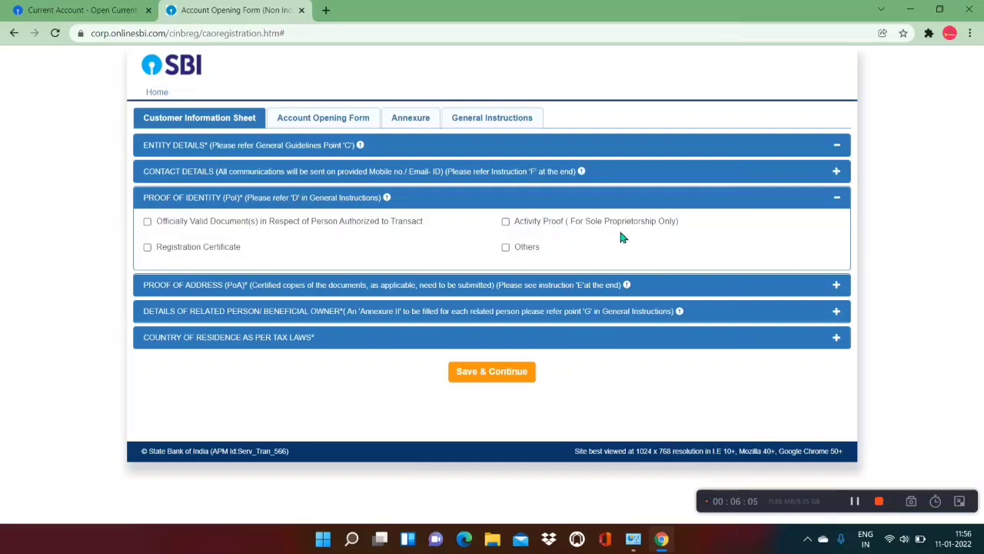
pyautogui.click(506, 225)
pyautogui.click(506, 247)
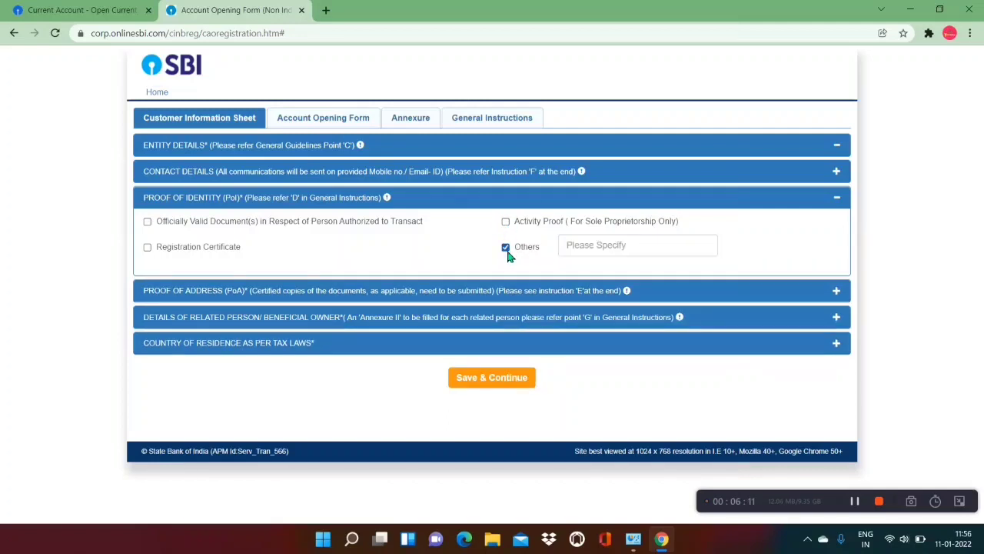
pyautogui.click(599, 254)
pyautogui.click(506, 223)
pyautogui.click(506, 248)
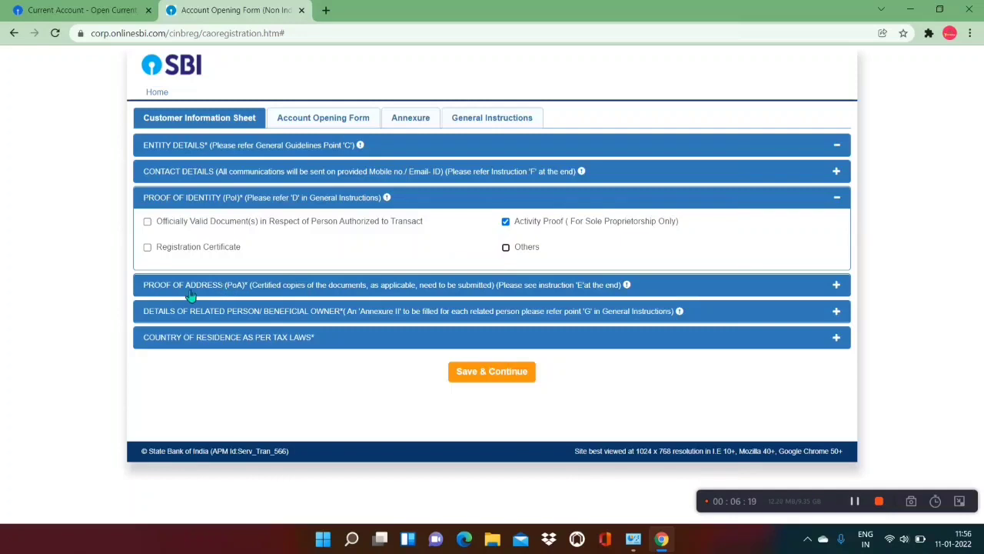
# Open the Proof of Address section and mark the current address as Registered Office Address in India / Place of Business
pyautogui.click(260, 291)
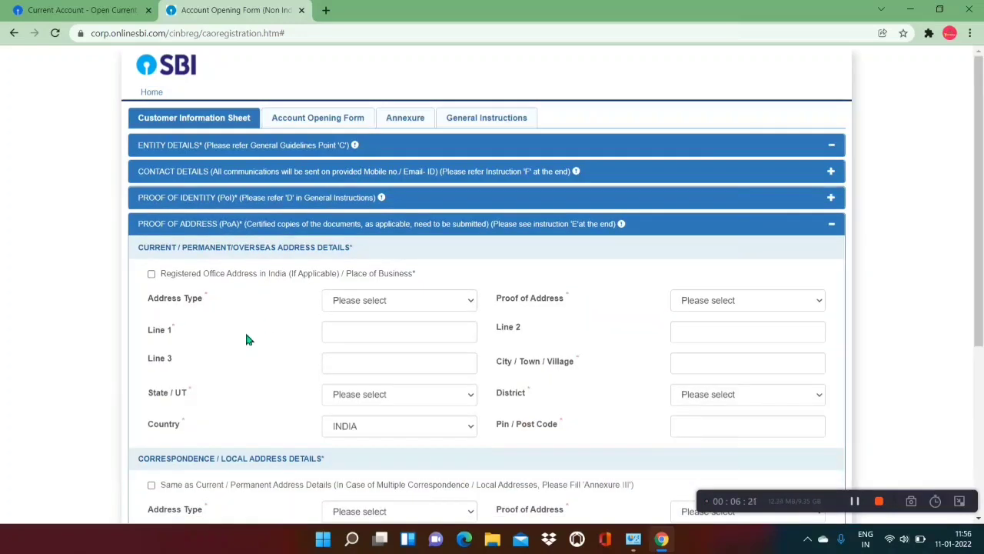
pyautogui.scroll(-1, 106, 331)
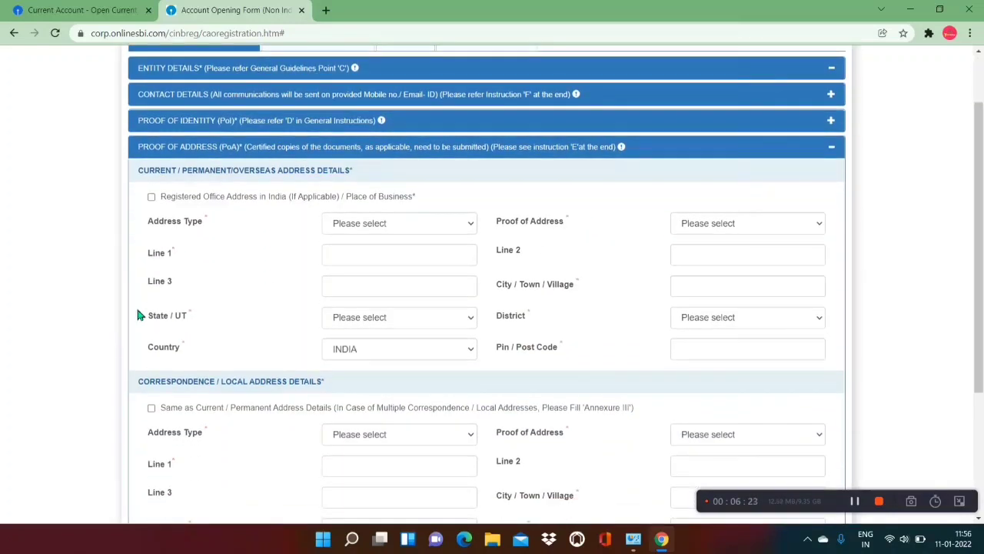
pyautogui.click(151, 199)
# Examine the current / permanent address fields and the correspondence address fields, including the Same as Current / Permanent Address option
pyautogui.moveTo(150, 225); pyautogui.dragTo(259, 346)
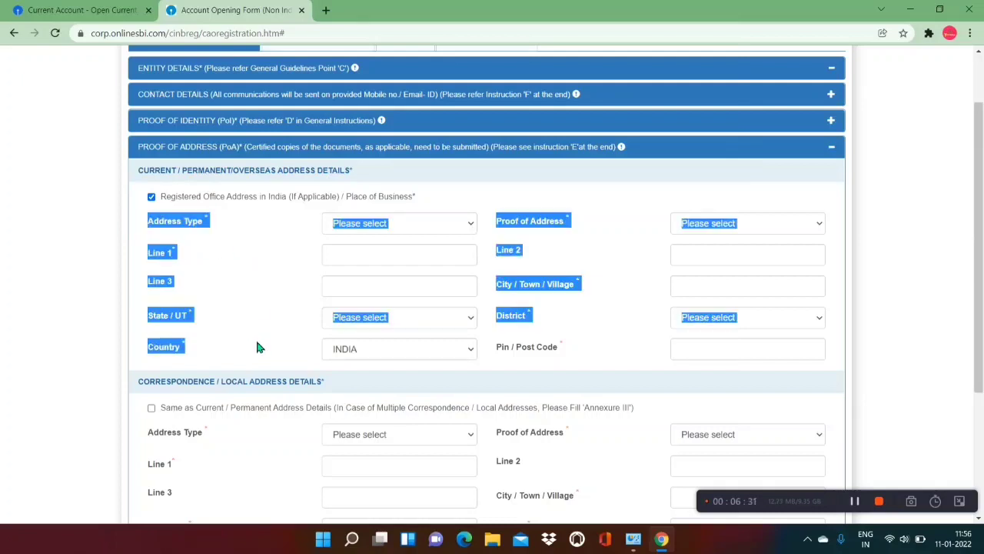
pyautogui.click(257, 347)
pyautogui.moveTo(148, 223); pyautogui.dragTo(244, 332)
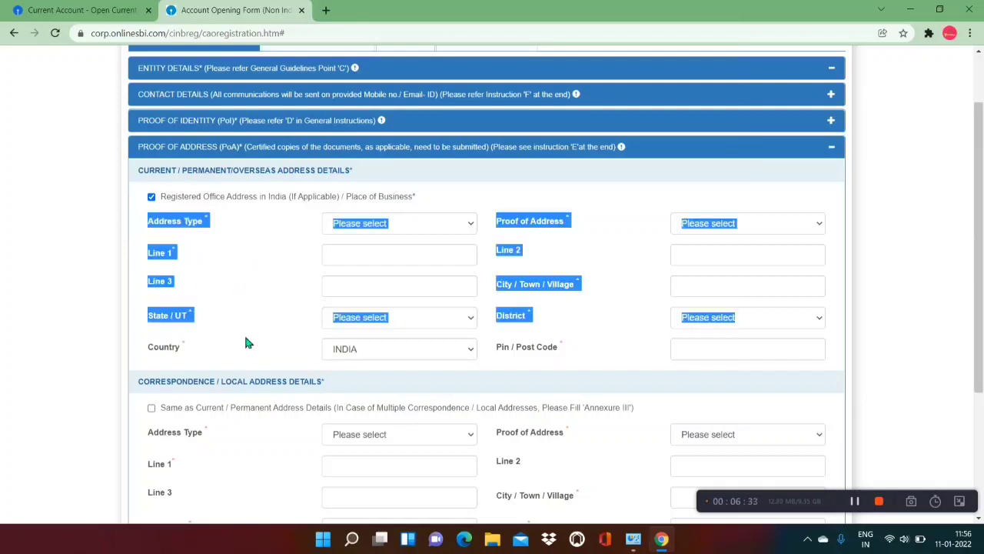
pyautogui.click(244, 332)
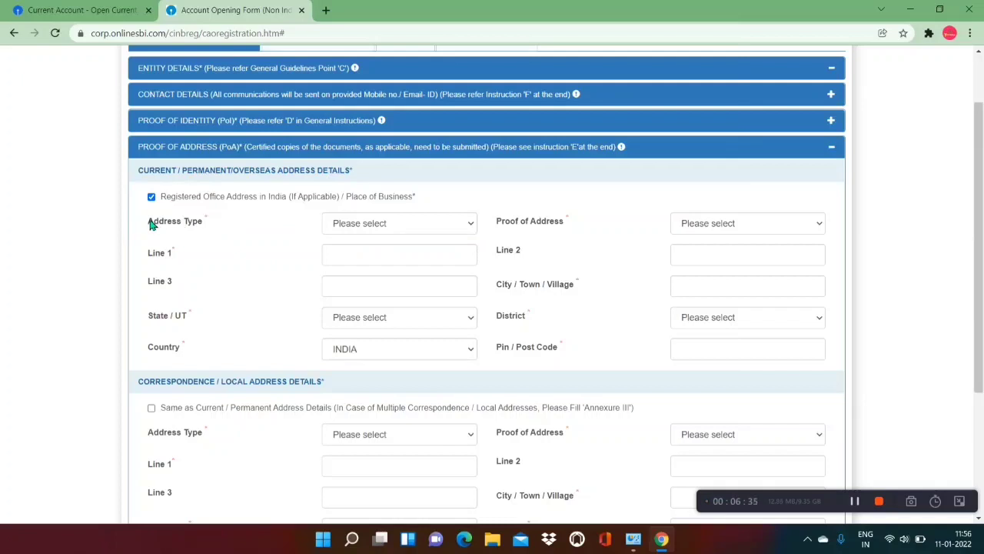
pyautogui.moveTo(152, 225); pyautogui.dragTo(229, 351)
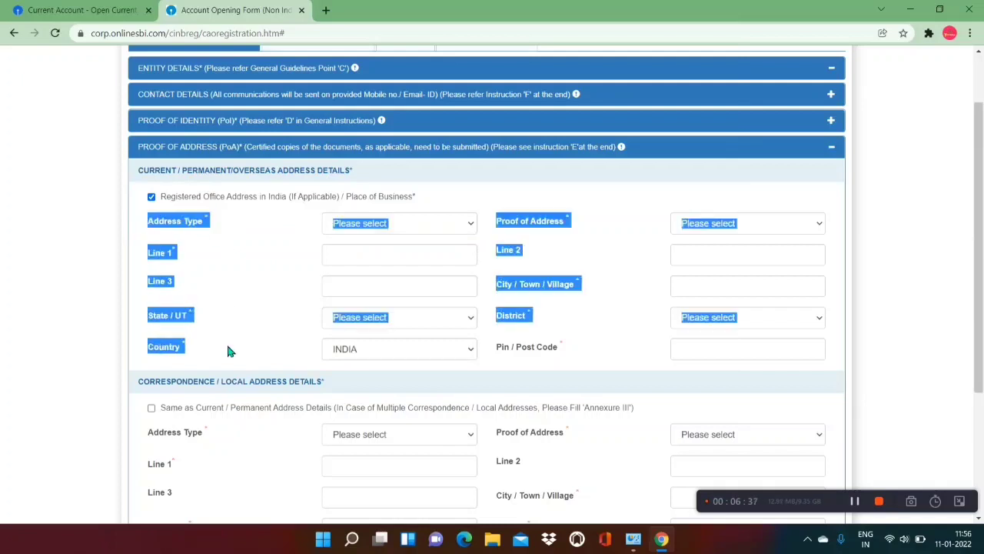
pyautogui.click(306, 242)
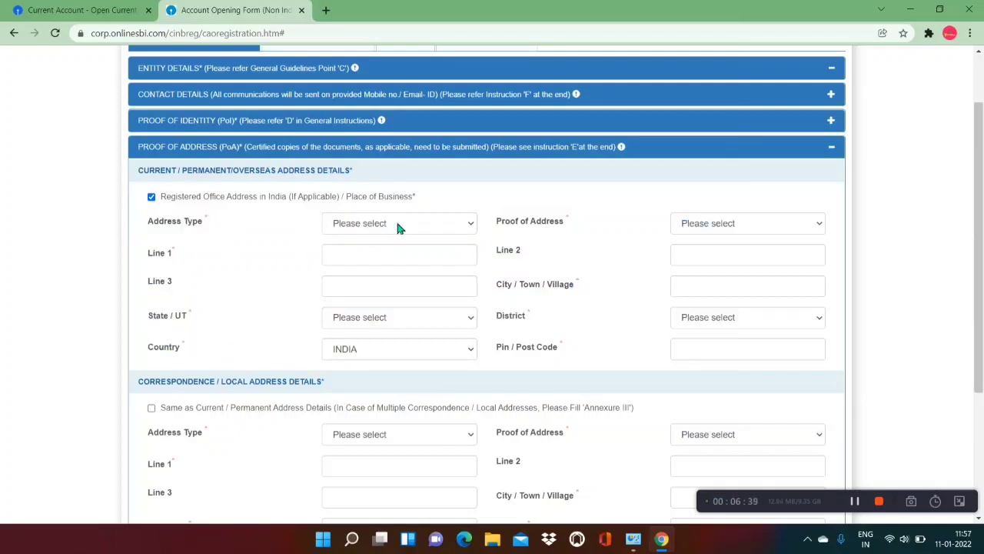
pyautogui.click(427, 215)
pyautogui.click(288, 241)
pyautogui.scroll(-2, 287, 242)
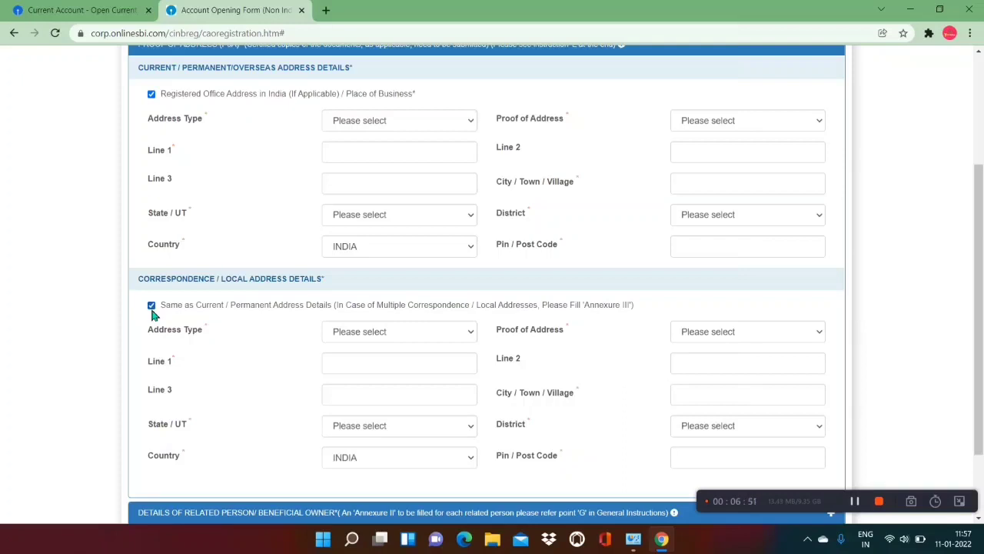
pyautogui.scroll(-3, 100, 346)
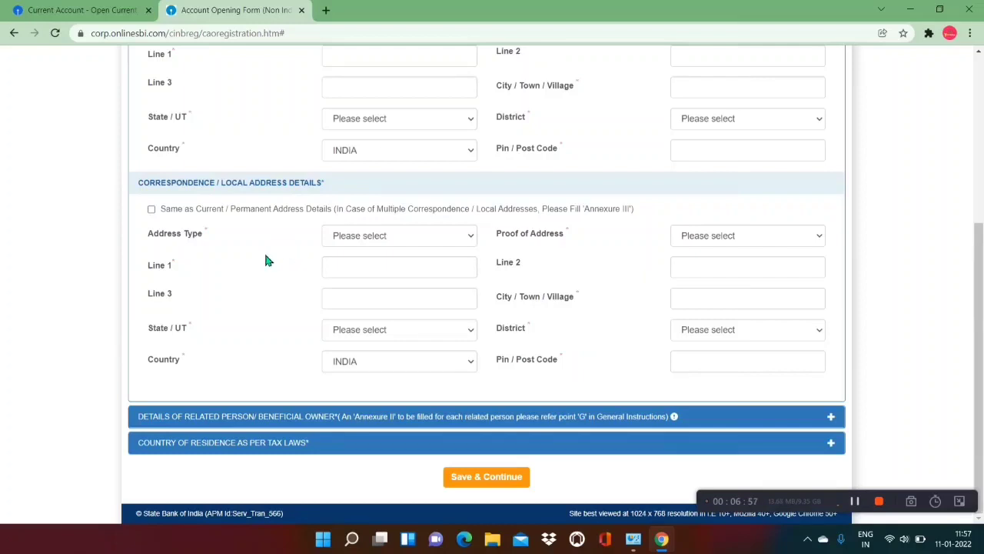
# Open the Details of Related Person / Beneficial Owner section and examine the fields for the number of related persons and beneficial owners
pyautogui.click(219, 423)
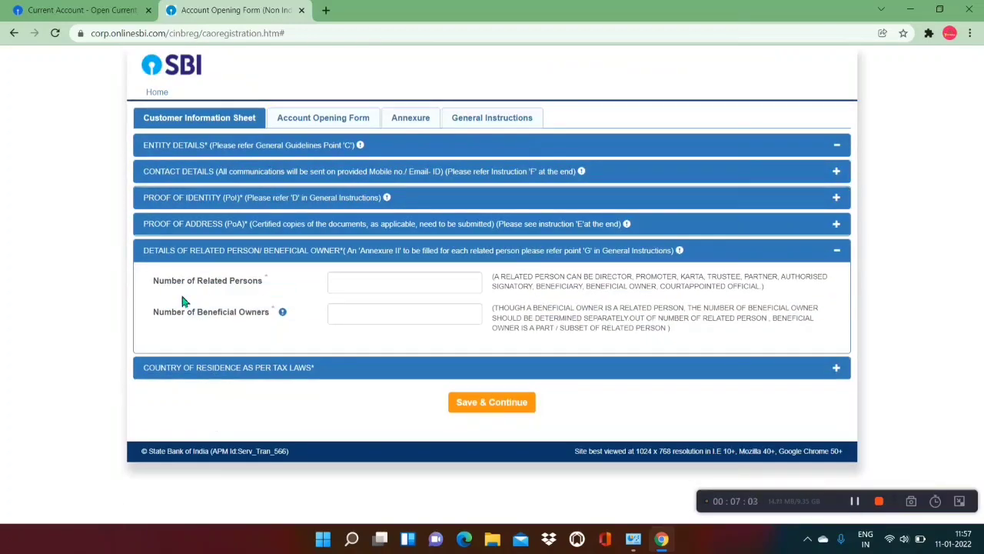
pyautogui.click(374, 291)
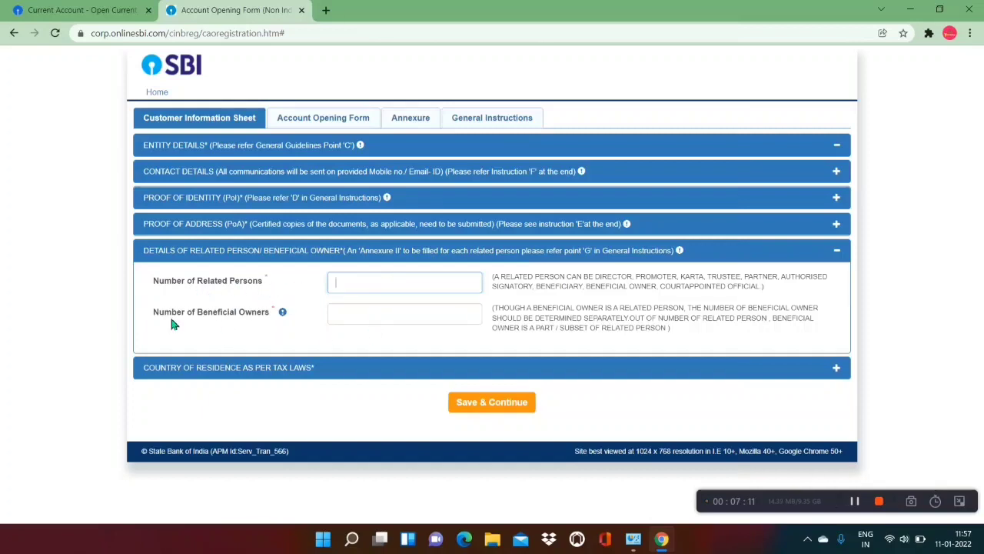
pyautogui.click(356, 323)
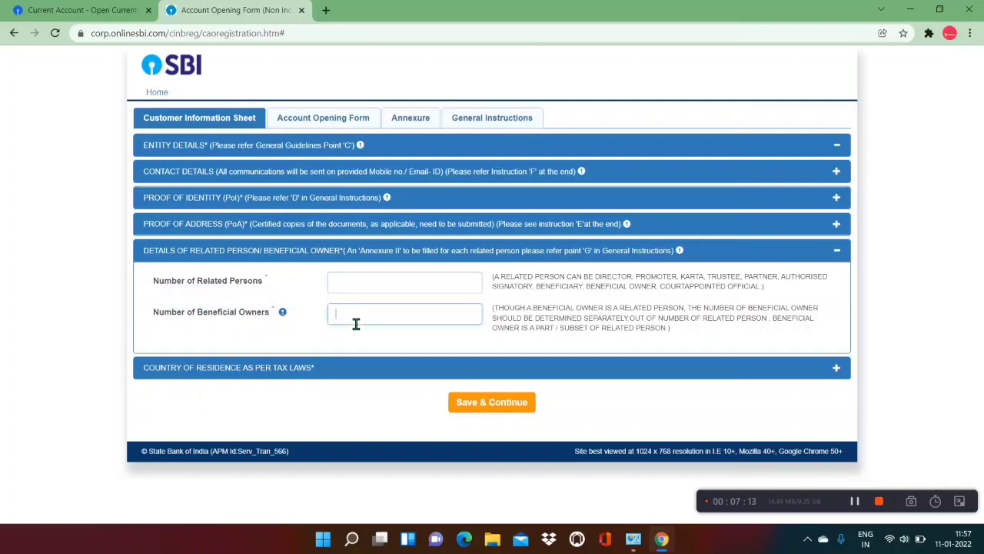
pyautogui.click(291, 335)
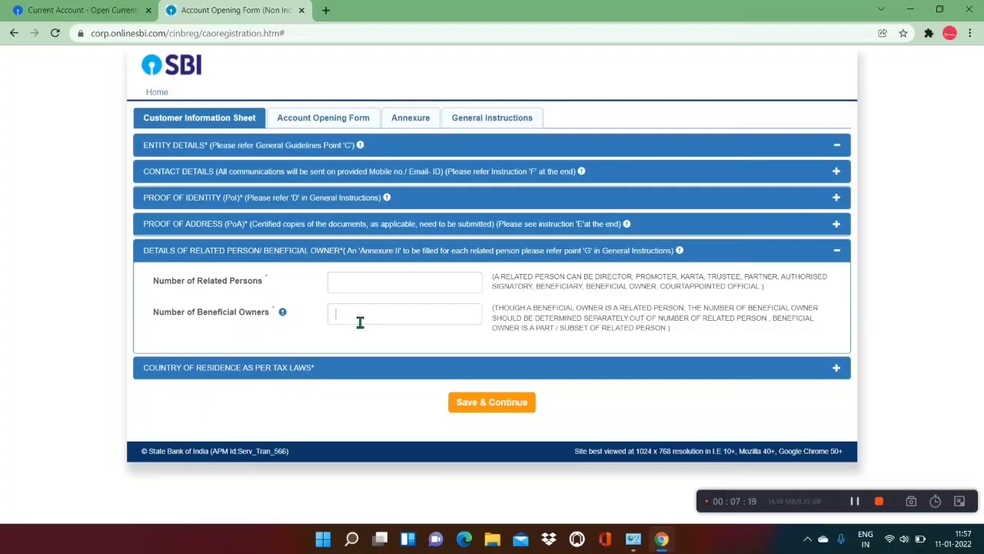
pyautogui.click(292, 338)
# Open the Country of Residence as per Tax Laws section and examine its verification declaration, verified date and place fields
pyautogui.click(295, 369)
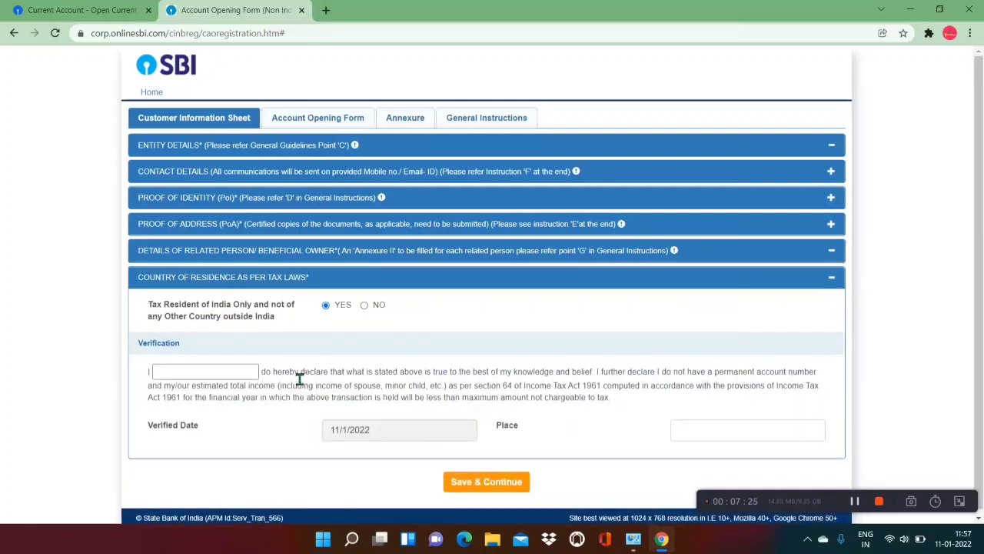
pyautogui.click(221, 373)
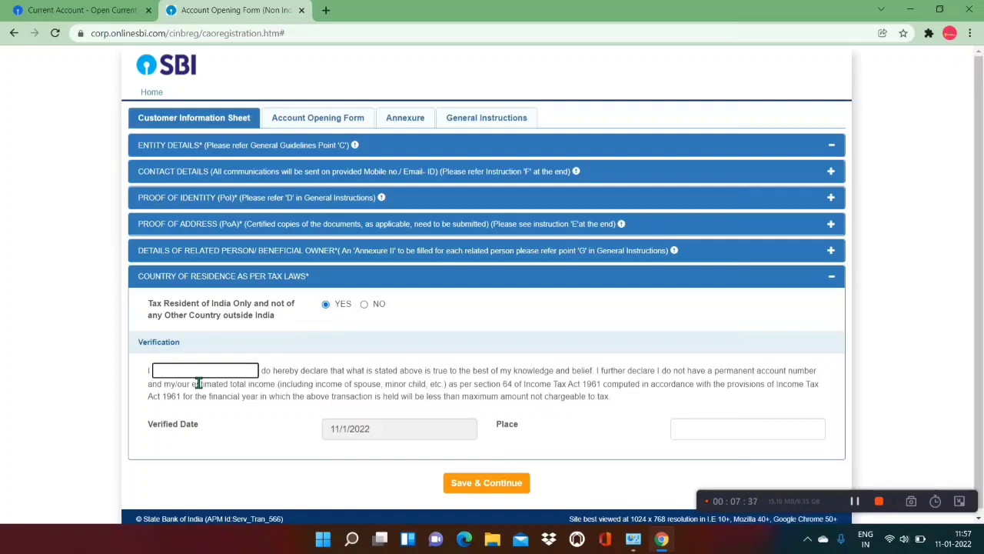
pyautogui.click(206, 352)
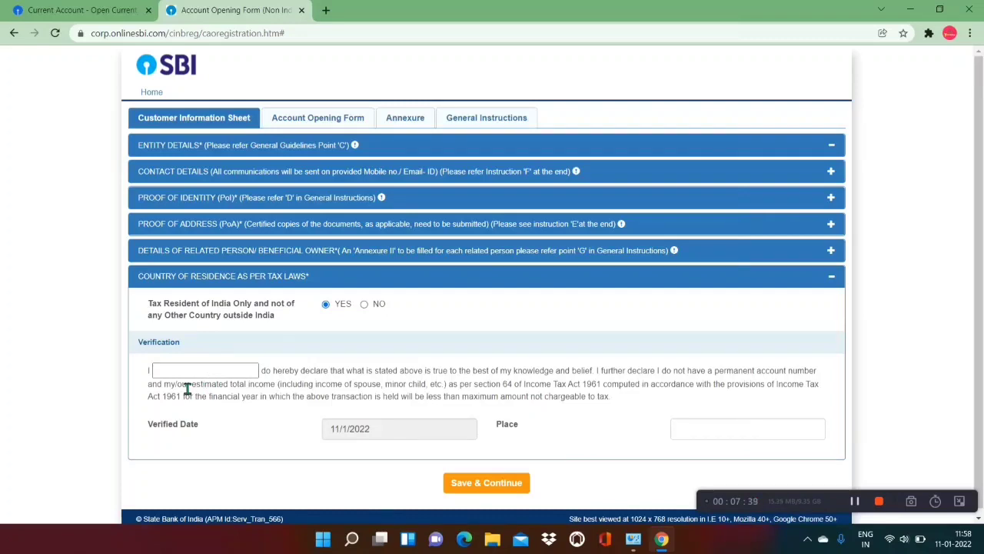
pyautogui.click(247, 372)
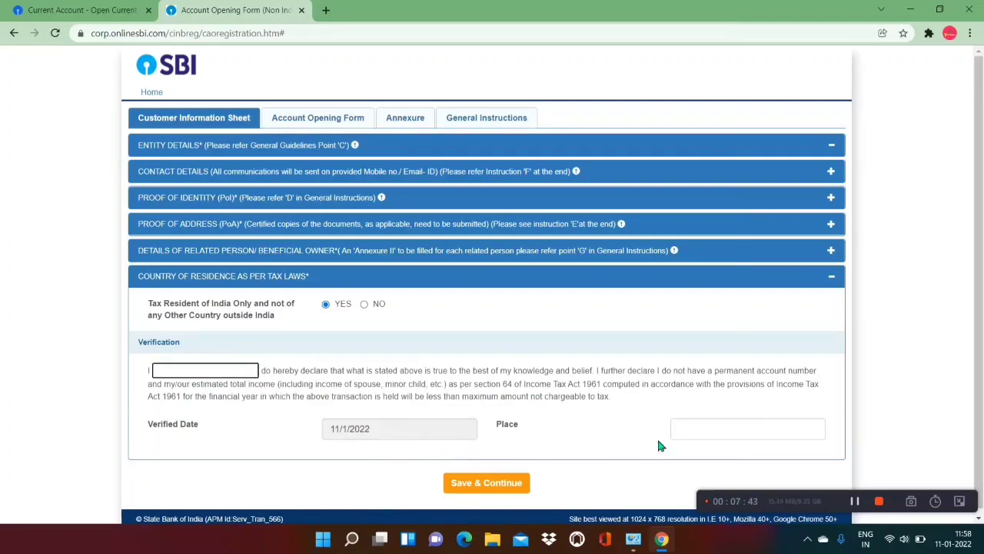
pyautogui.click(706, 444)
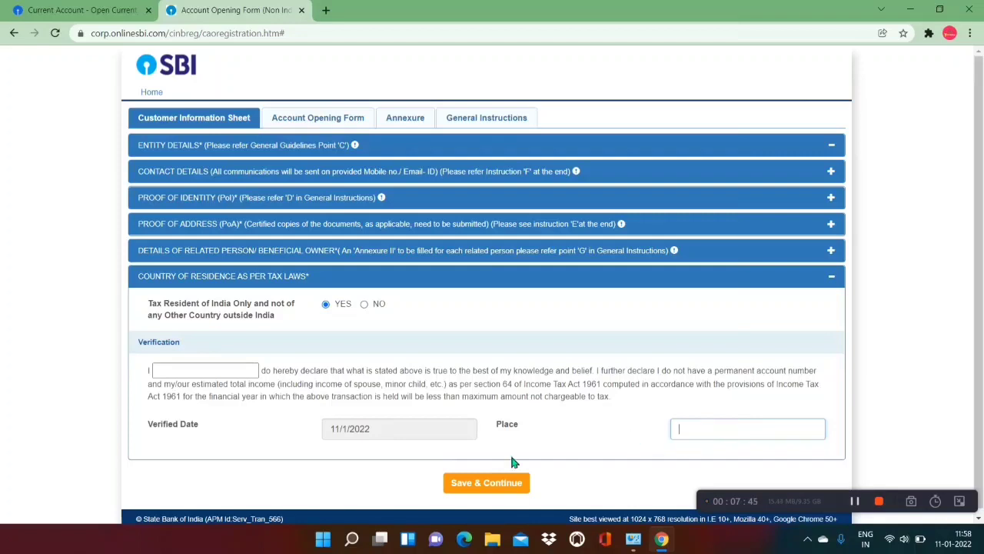
pyautogui.click(396, 440)
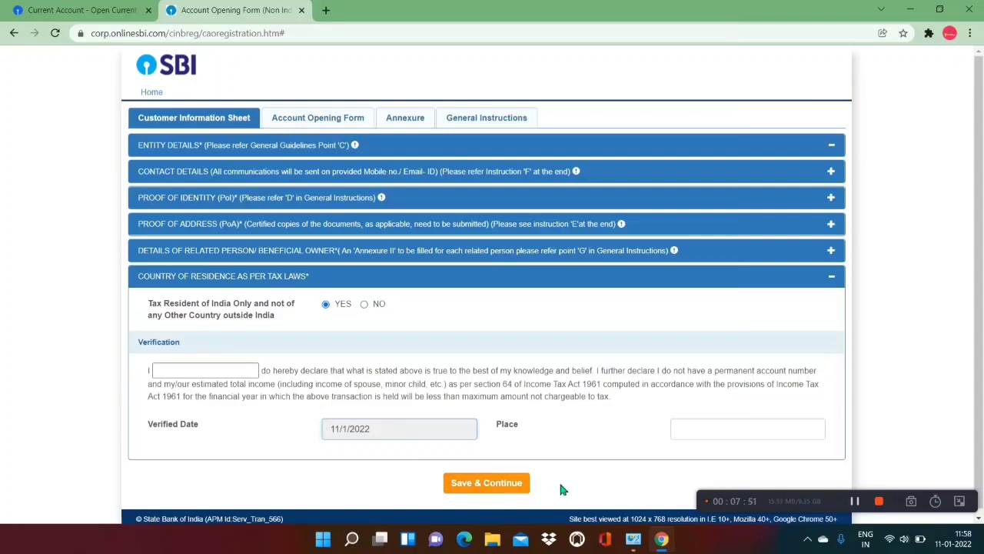
pyautogui.click(602, 487)
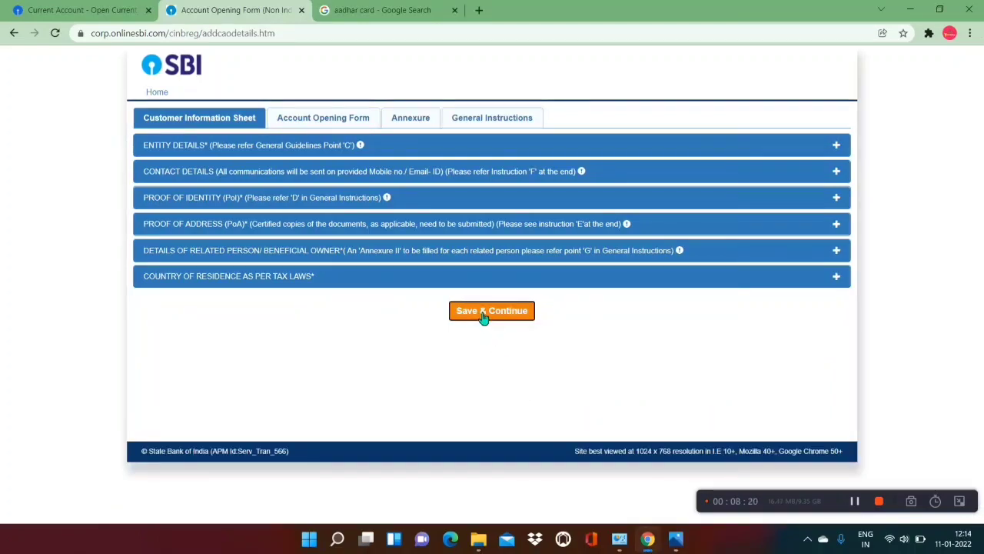
# Save the Customer Information Sheet, review the reference number notice and proceed to the Account Opening Form
pyautogui.click(483, 317)
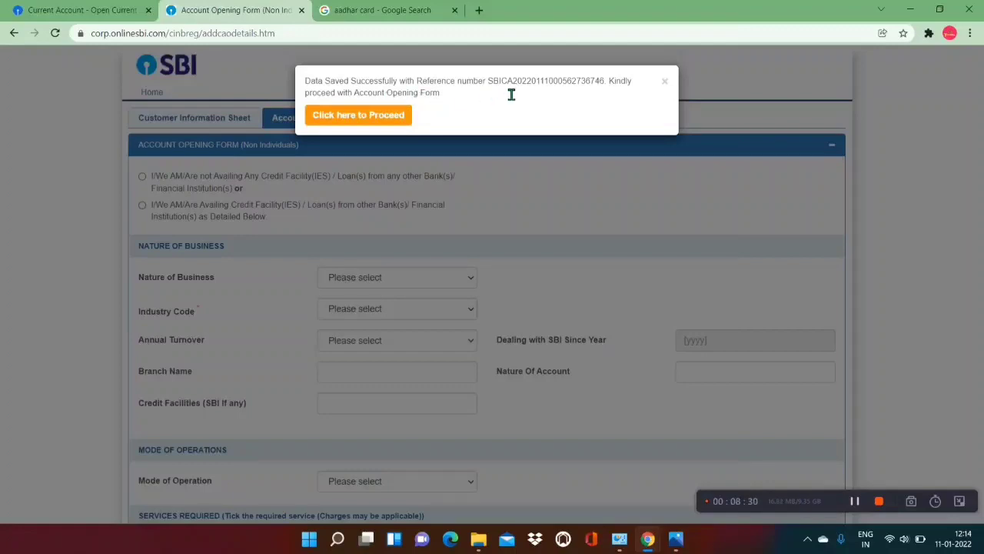
pyautogui.moveTo(489, 81); pyautogui.dragTo(613, 91)
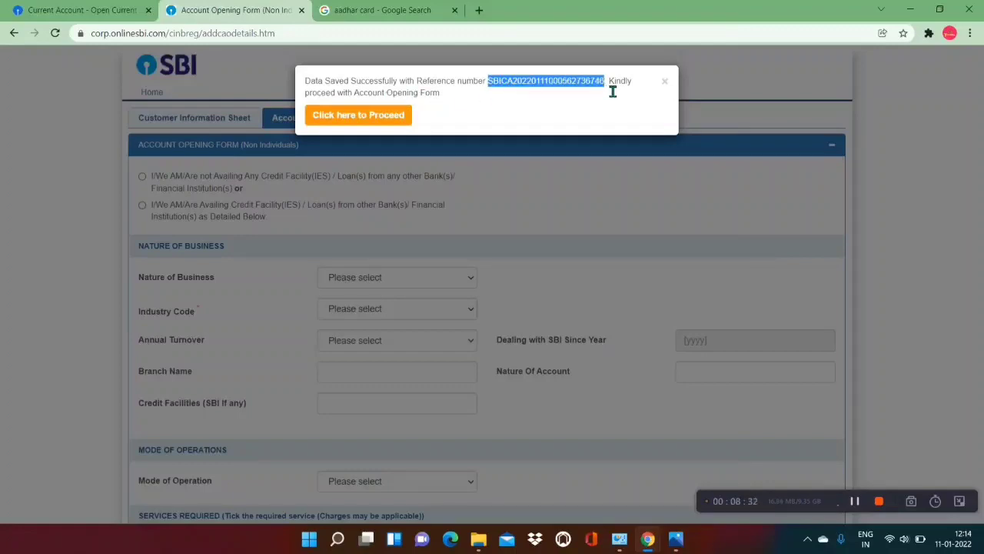
pyautogui.click(614, 91)
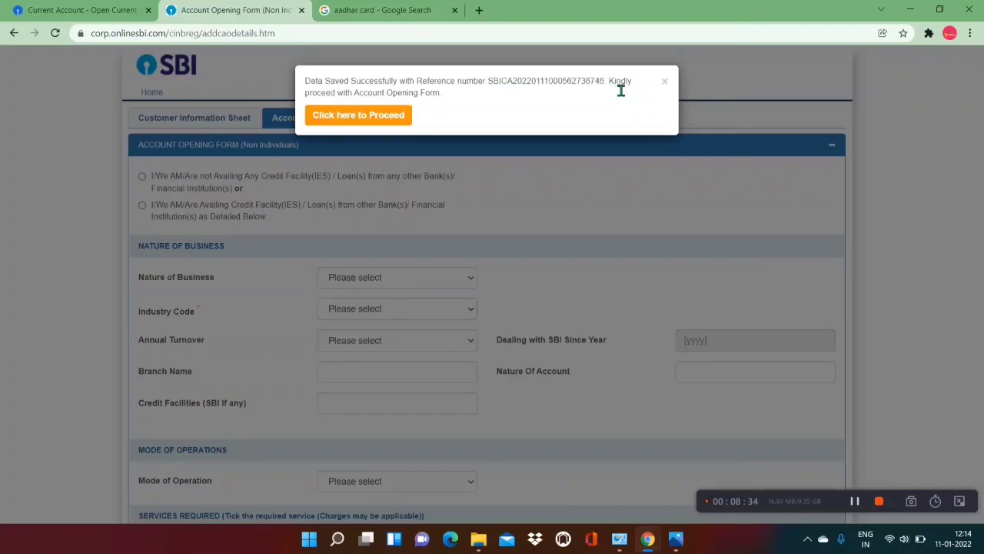
pyautogui.moveTo(621, 91); pyautogui.dragTo(610, 100)
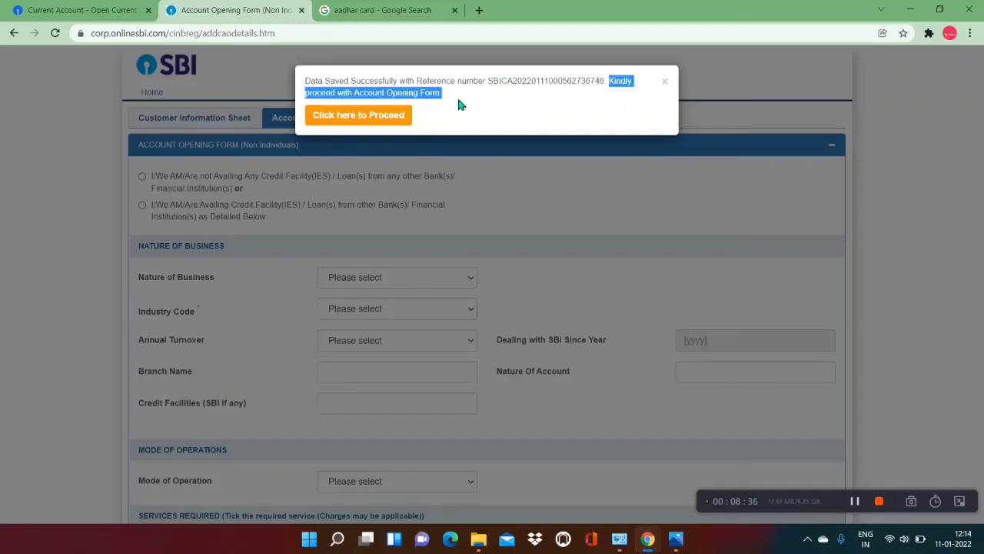
pyautogui.click(459, 104)
pyautogui.click(385, 124)
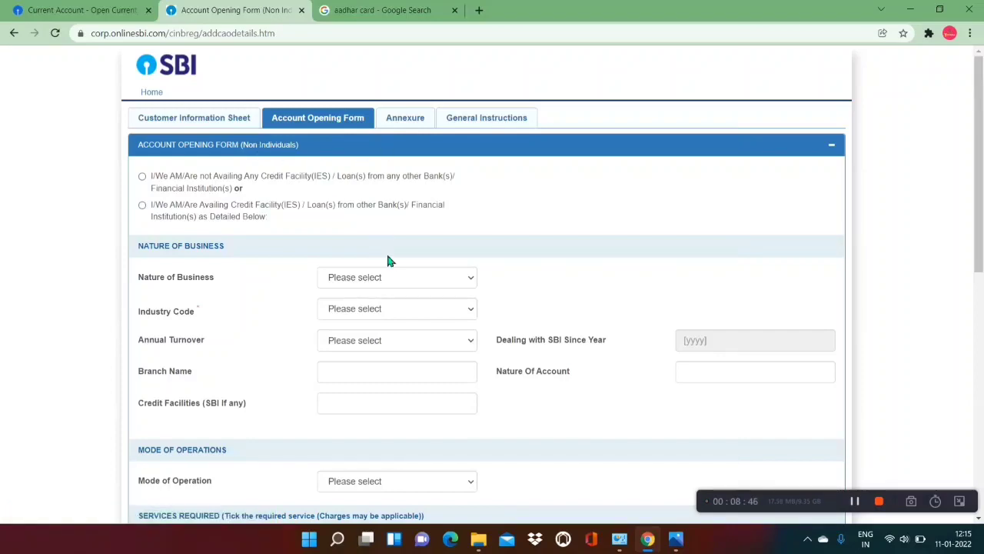
# Declare in the Account Opening Form that no credit facilities or loans are being availed from any other bank or financial institution
pyautogui.scroll(-6, 709, 240)
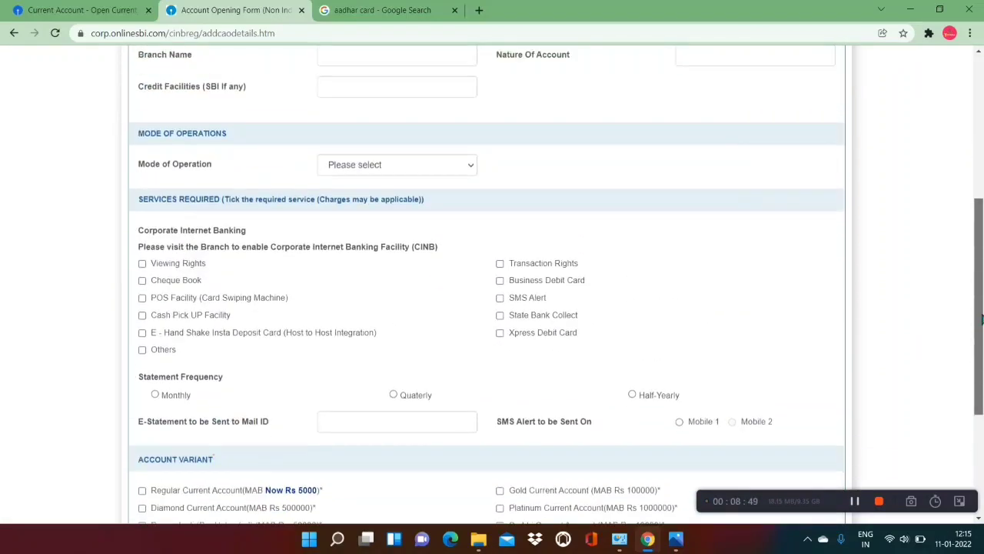
pyautogui.scroll(5, 281, 138)
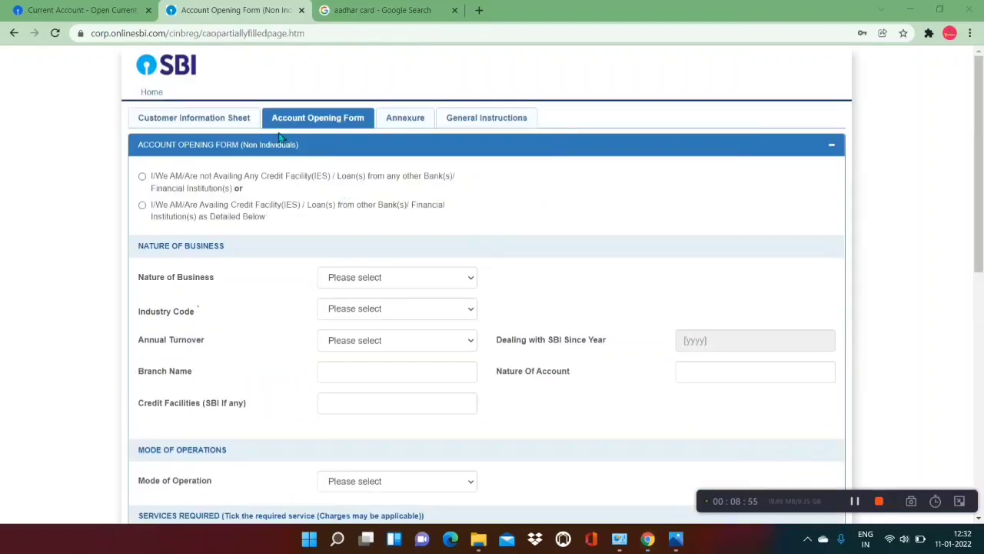
pyautogui.click(141, 205)
pyautogui.click(144, 177)
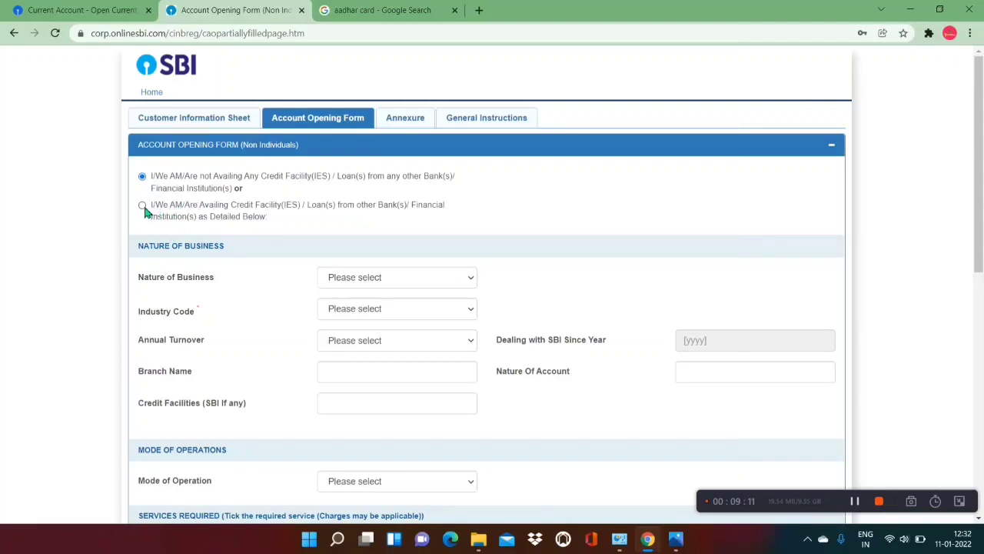
# Set the nature of business to SERVICE PROVIDER and the industry code to ADVERTISING AGENCY
pyautogui.click(409, 283)
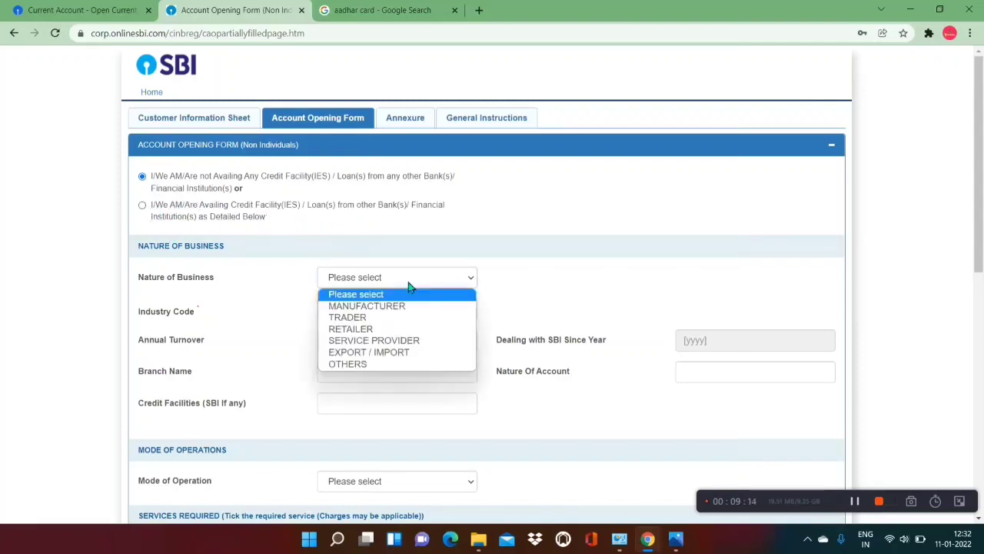
pyautogui.click(390, 344)
pyautogui.scroll(-1, 291, 316)
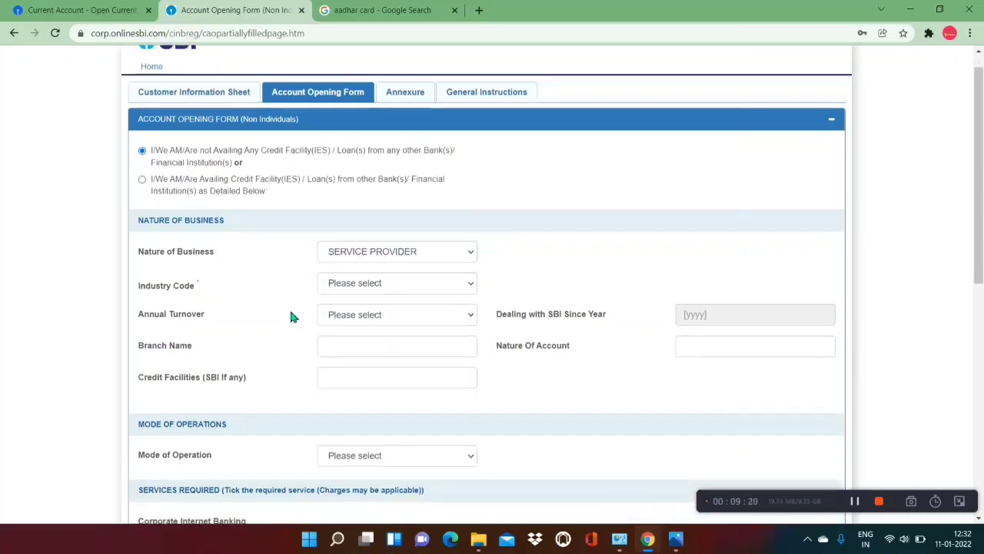
pyautogui.click(380, 285)
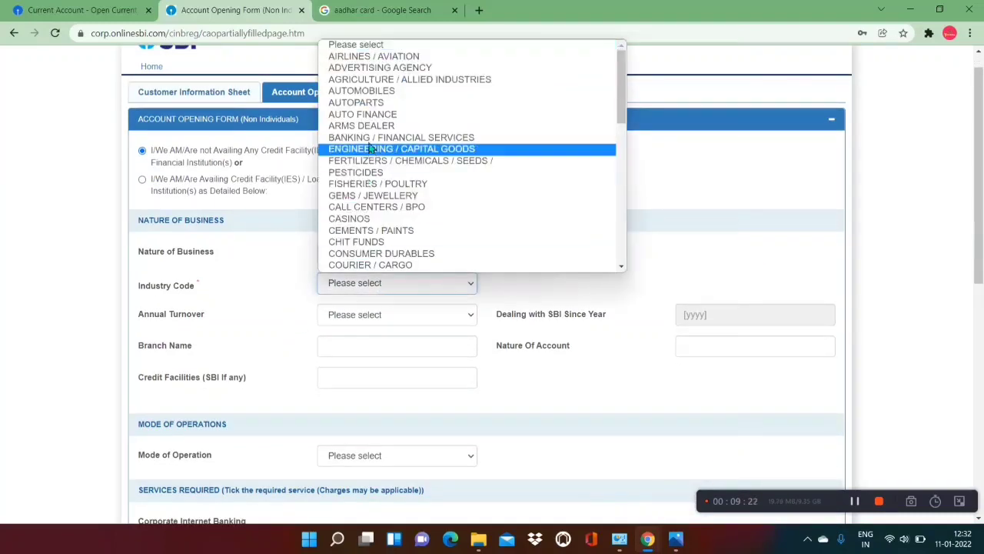
pyautogui.click(363, 71)
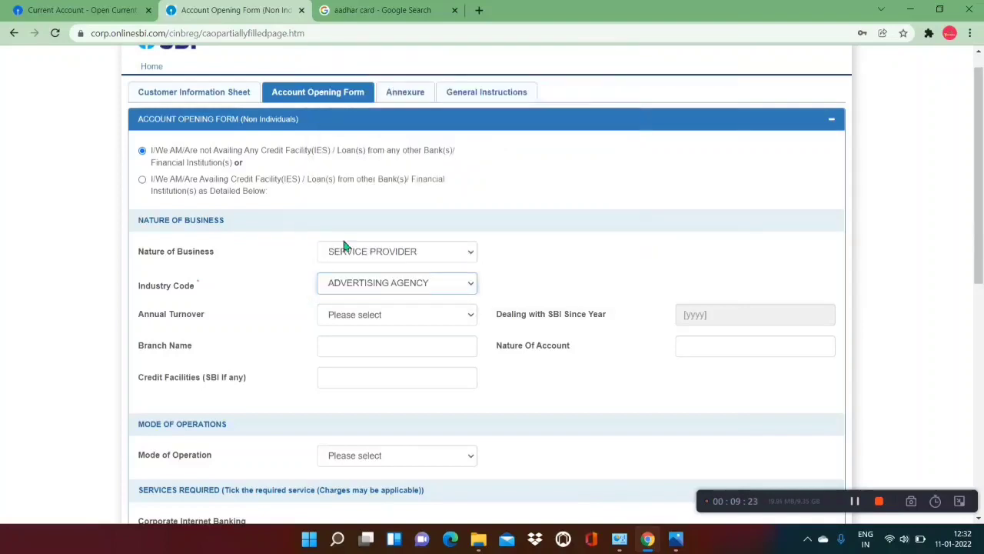
# Set the annual turnover to 0 - 5 LAKH and the Dealing with SBI Since Year to 2022
pyautogui.scroll(-1, 300, 289)
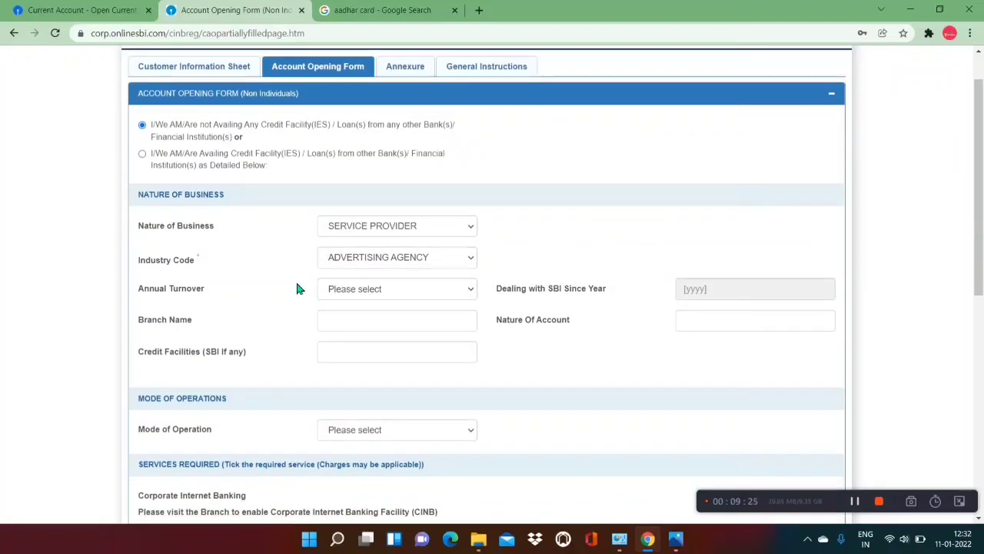
pyautogui.click(350, 290)
pyautogui.click(351, 318)
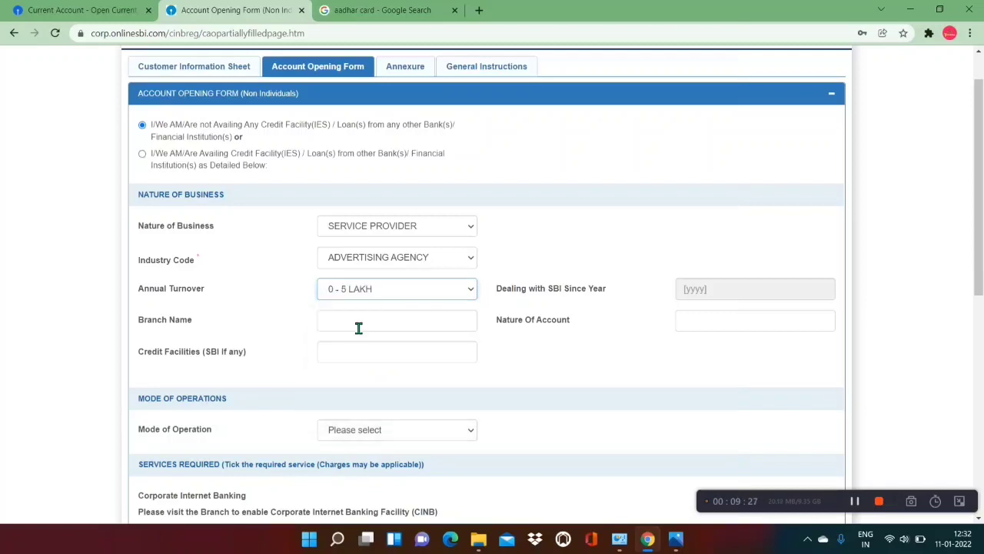
pyautogui.click(706, 303)
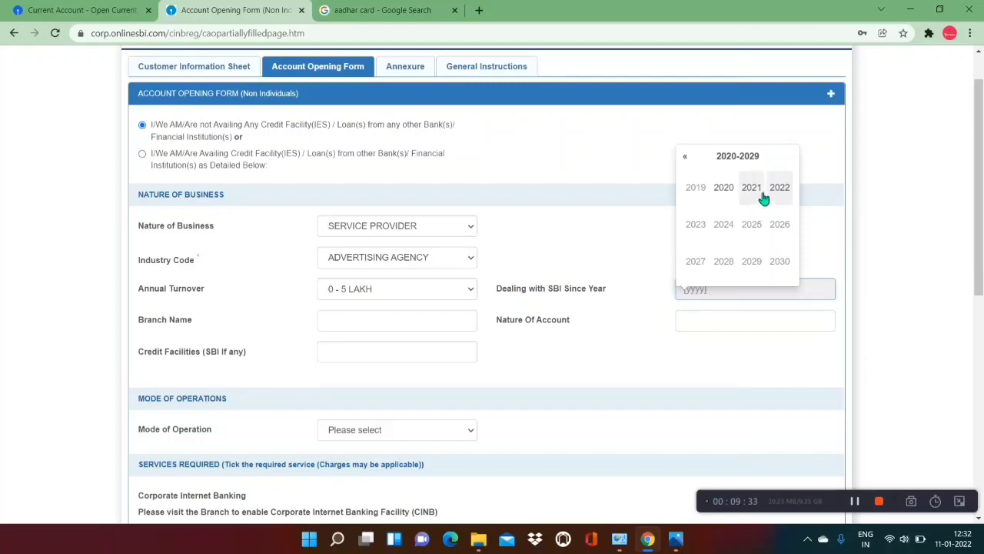
pyautogui.click(566, 314)
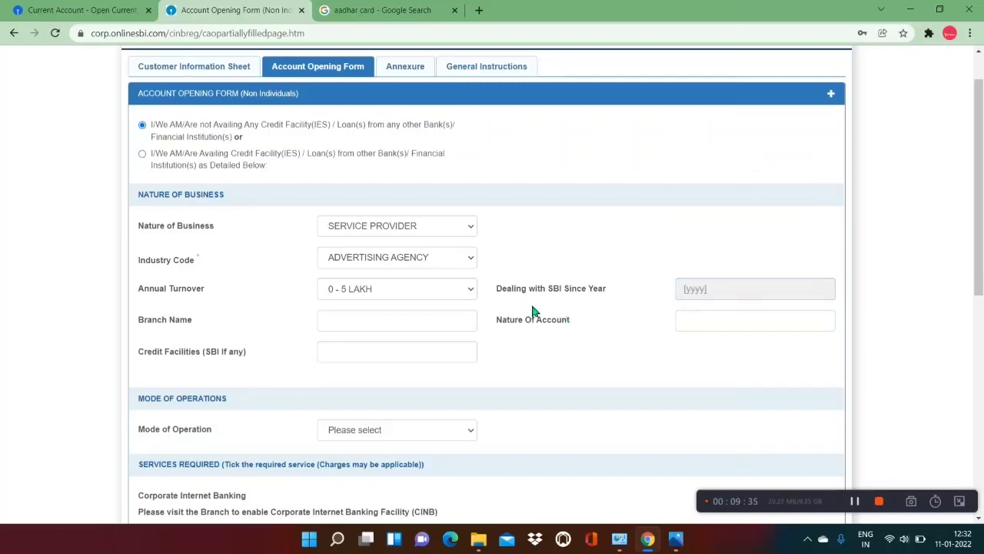
pyautogui.click(706, 290)
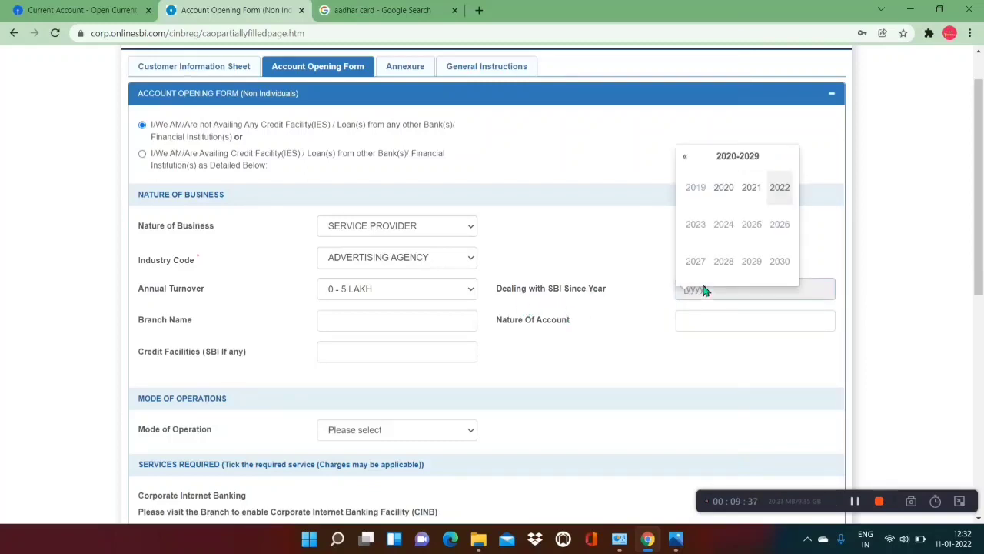
pyautogui.click(780, 188)
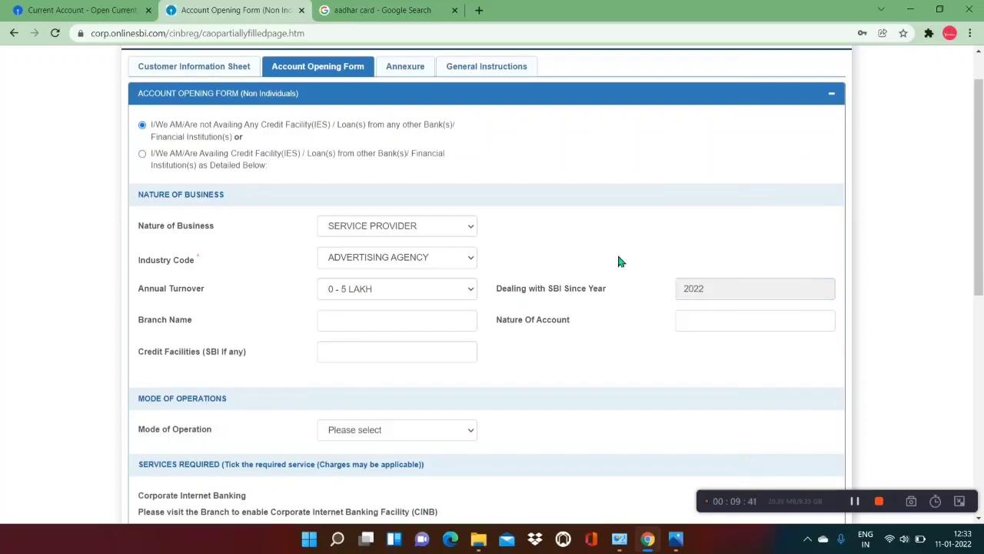
# Review the Branch Name and Nature Of Account fields, and set the mode of operation to Single
pyautogui.scroll(-1, 620, 259)
pyautogui.click(367, 303)
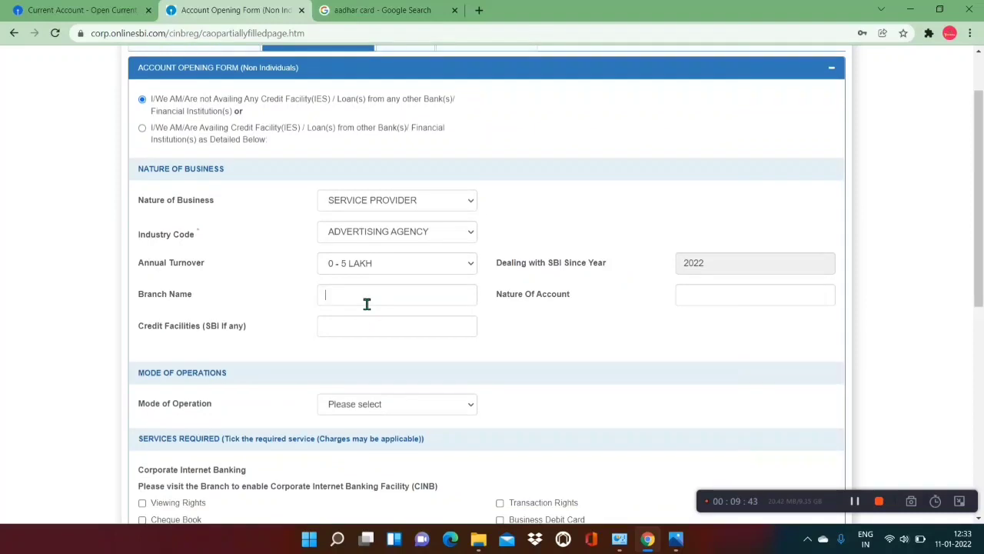
pyautogui.click(281, 299)
pyautogui.moveTo(496, 293); pyautogui.dragTo(584, 293)
pyautogui.click(584, 293)
pyautogui.scroll(-2, 262, 342)
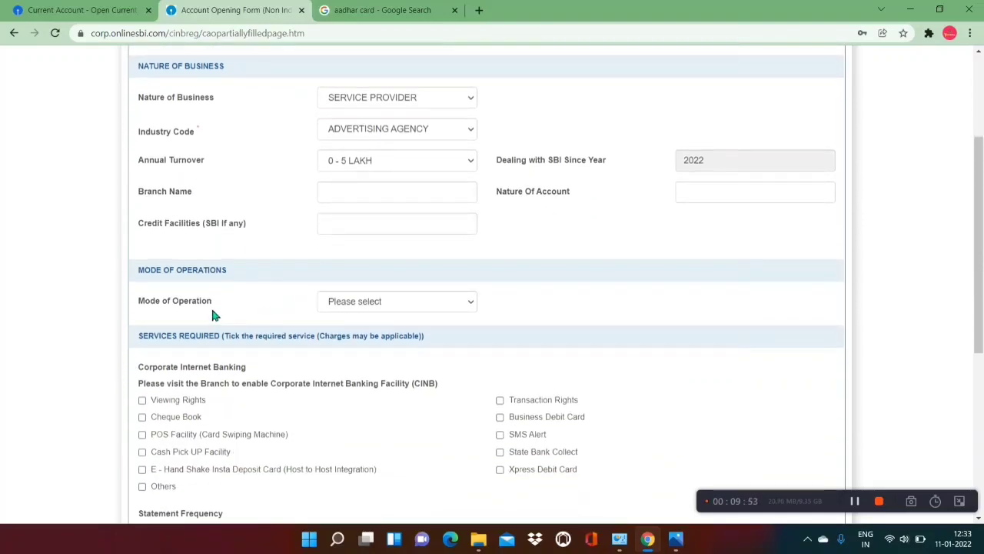
pyautogui.click(359, 303)
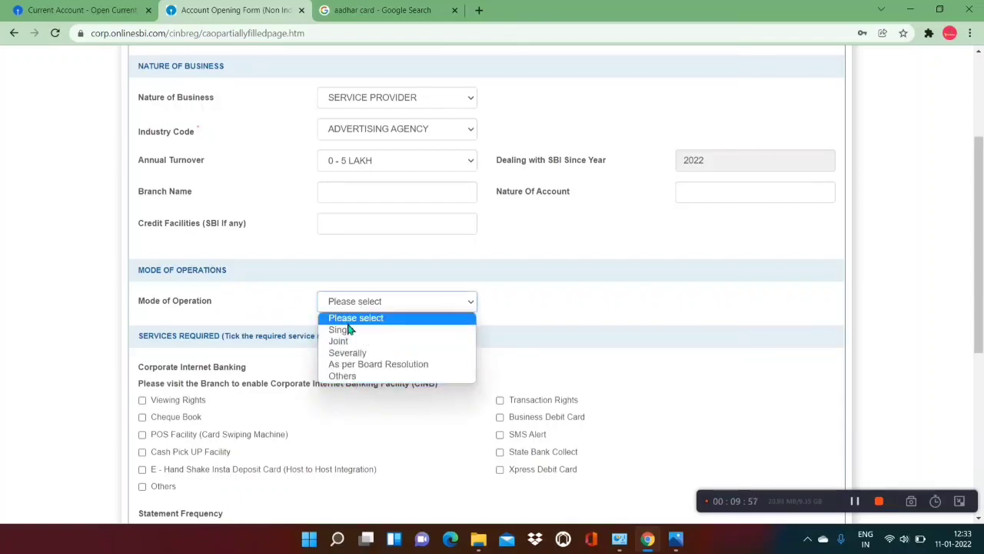
pyautogui.click(347, 330)
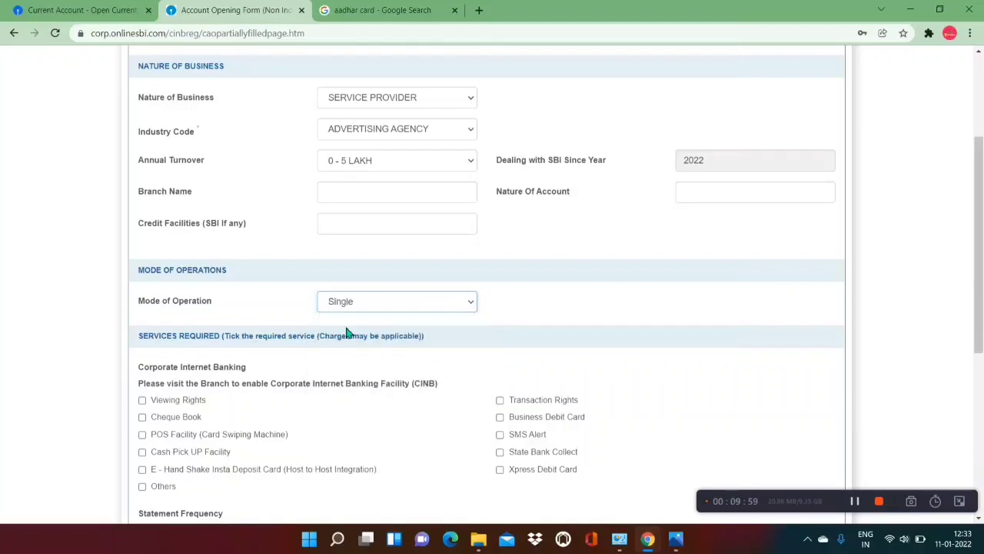
pyautogui.click(260, 302)
# Select Viewing Rights, Cheque Book, Transaction Rights, SMS Alert, State Bank Collect and Xpress Debit Card as the required services
pyautogui.scroll(-1, 265, 308)
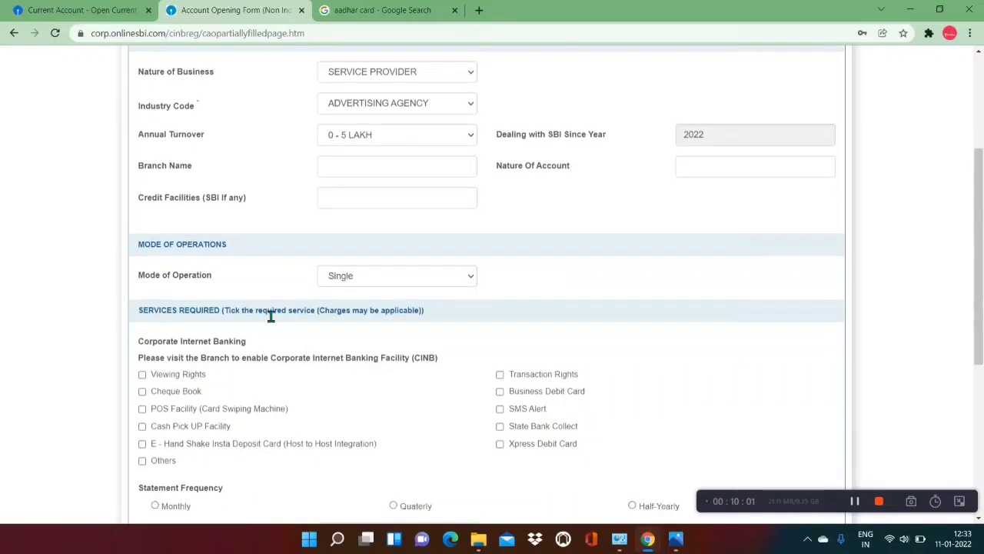
pyautogui.scroll(-1, 265, 311)
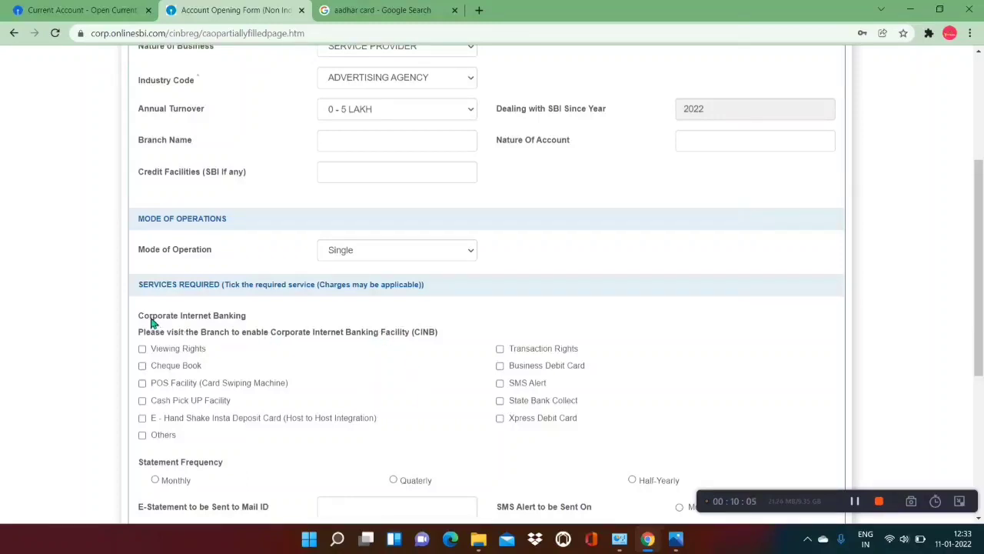
pyautogui.moveTo(139, 320); pyautogui.dragTo(256, 318)
pyautogui.click(256, 318)
pyautogui.scroll(-1, 466, 376)
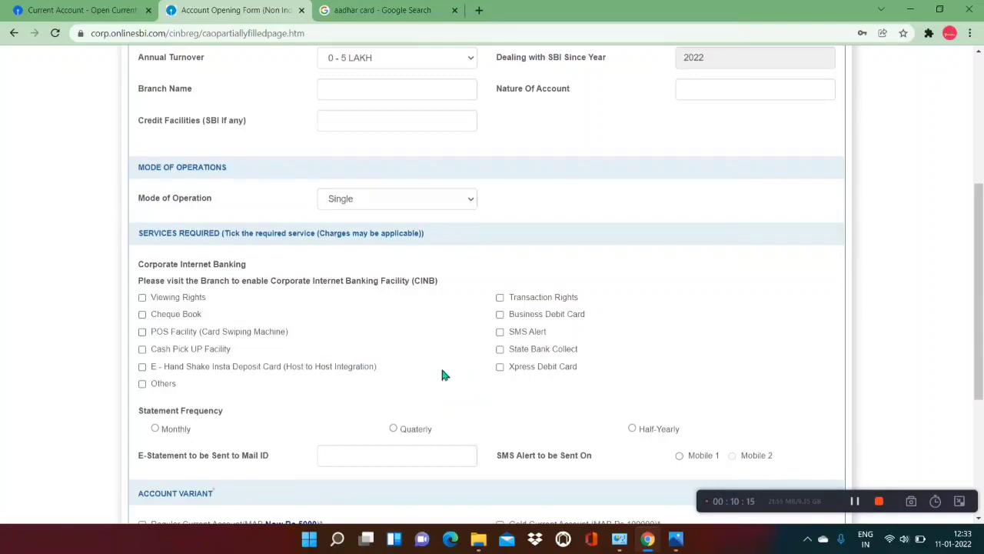
pyautogui.click(855, 501)
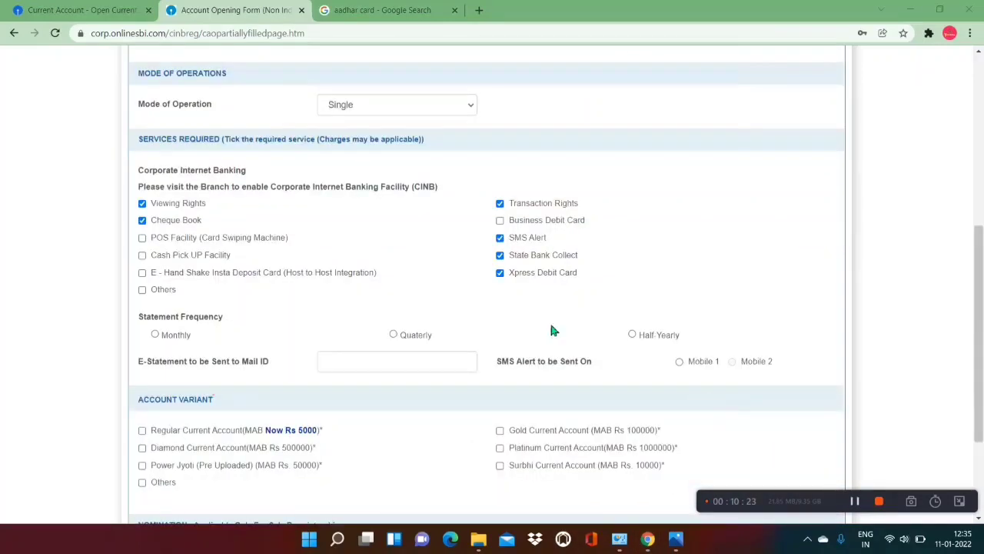
pyautogui.click(500, 273)
# Set the statement frequency to Monthly and have SMS alerts sent to Mobile 1
pyautogui.scroll(-1, 415, 226)
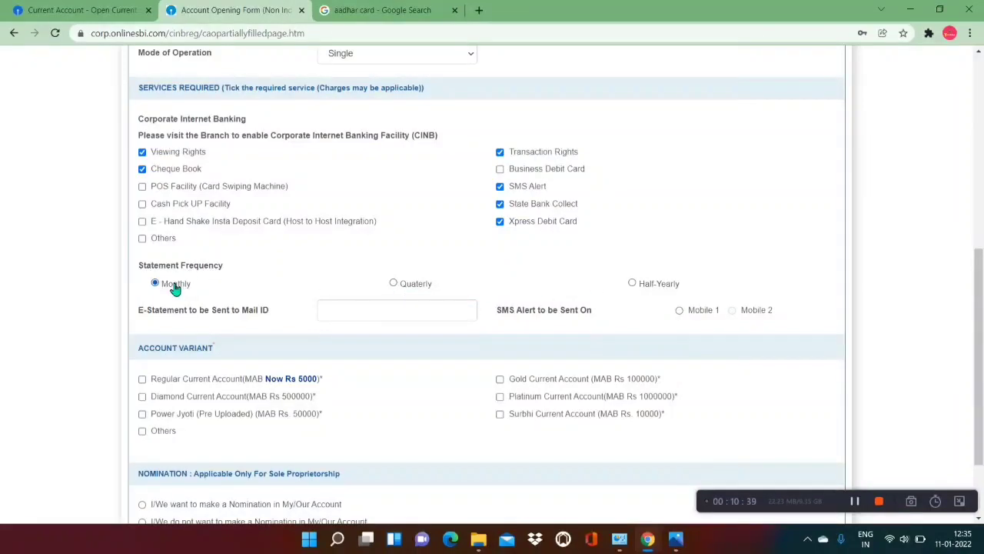
pyautogui.click(358, 312)
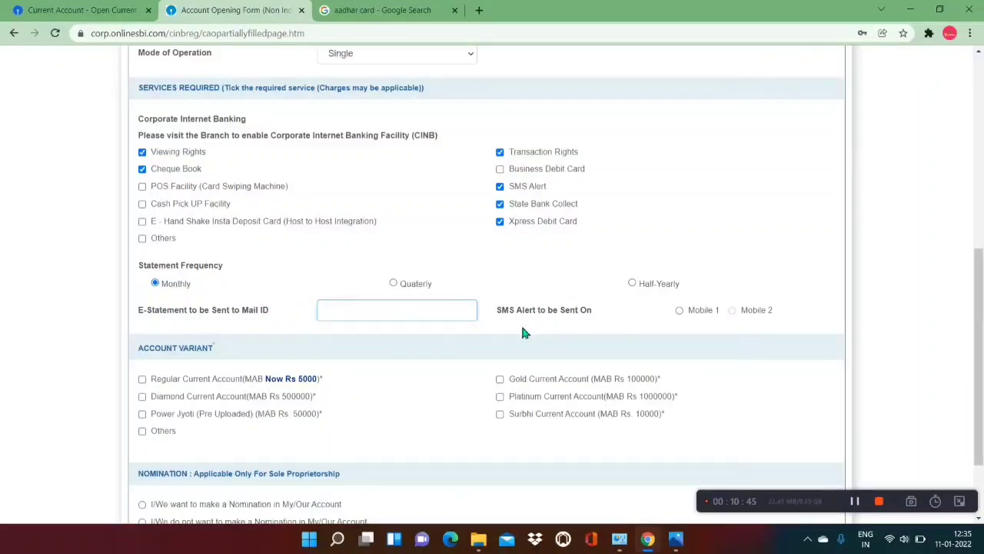
pyautogui.moveTo(500, 313); pyautogui.dragTo(597, 308)
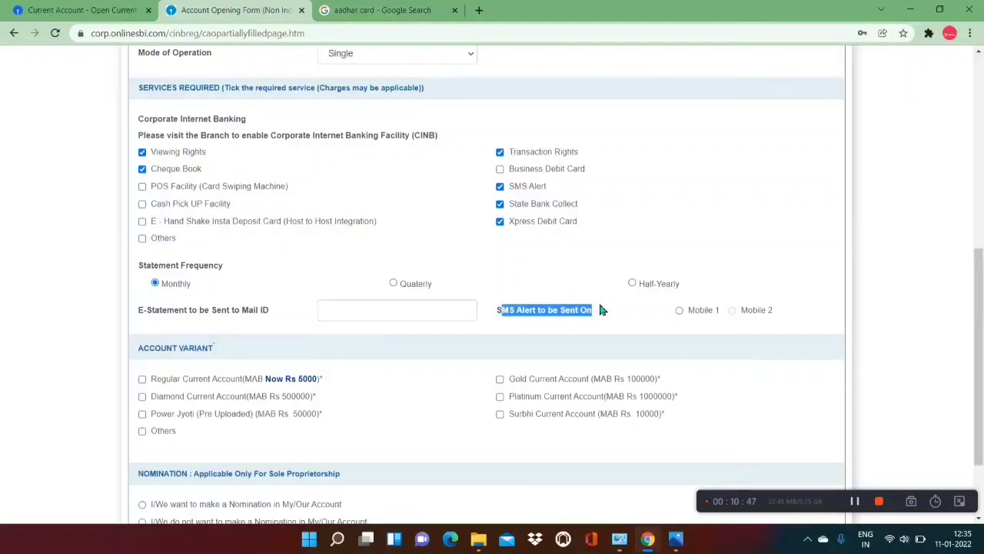
pyautogui.click(598, 308)
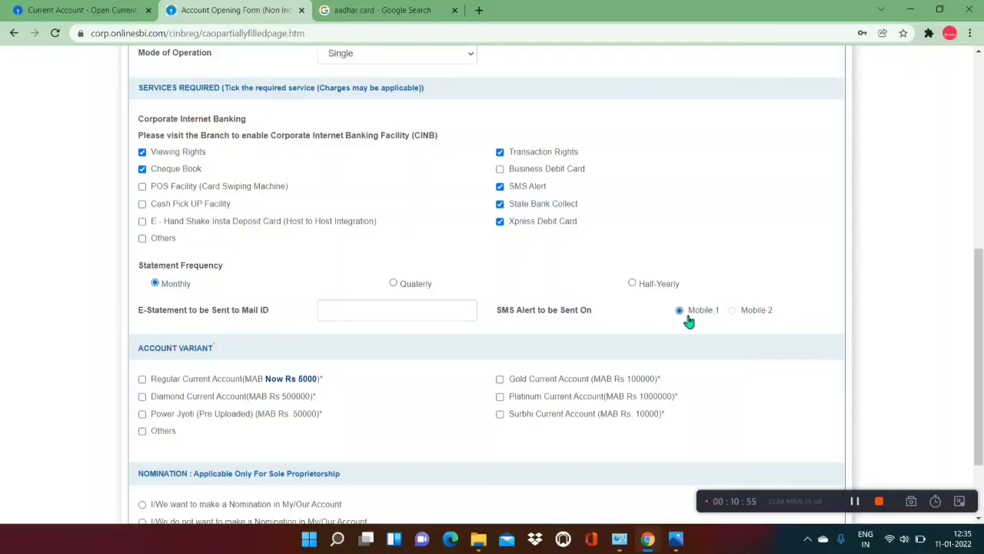
pyautogui.click(424, 317)
pyautogui.click(237, 337)
# Choose the Regular Current Account variant and opt not to make a nomination in the account
pyautogui.scroll(-1, 238, 337)
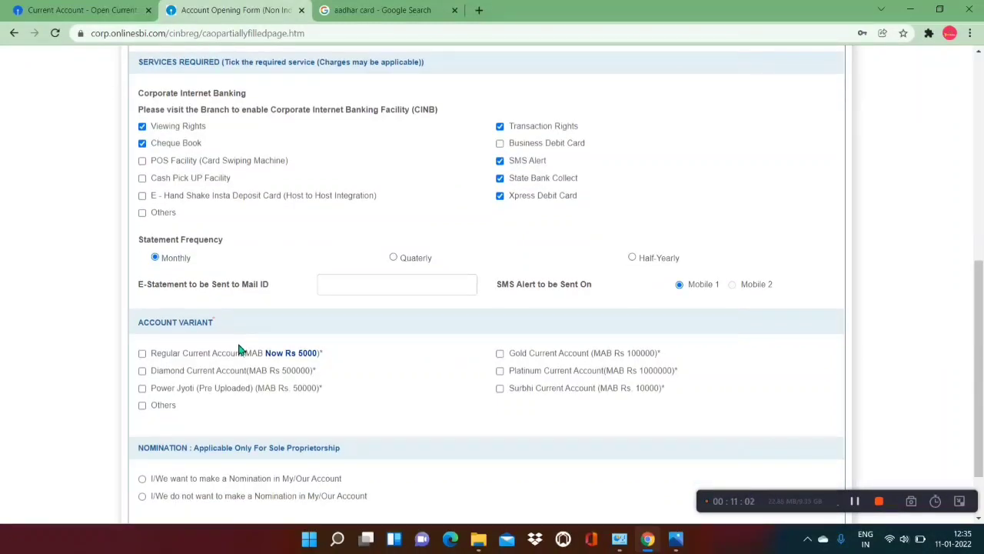
pyautogui.scroll(-2, 114, 355)
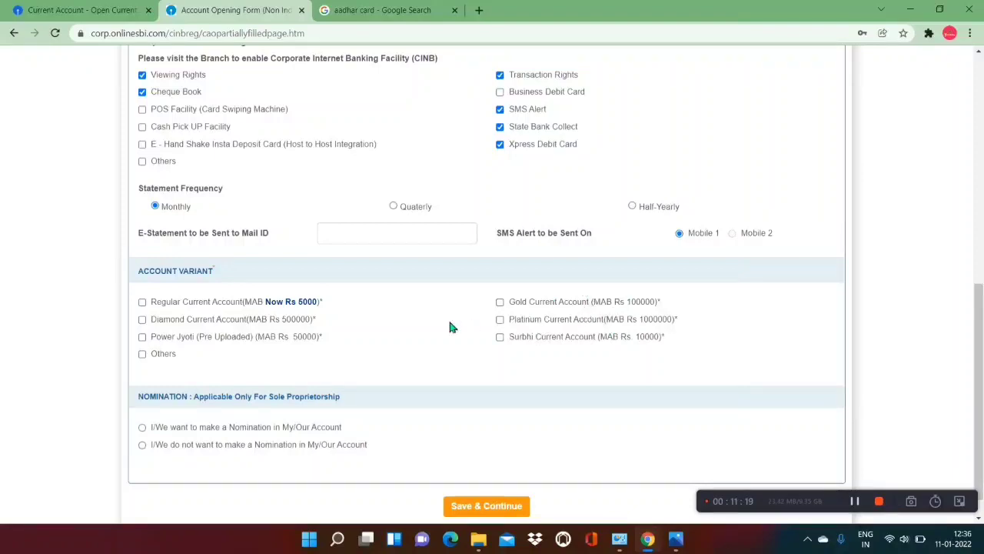
pyautogui.click(142, 302)
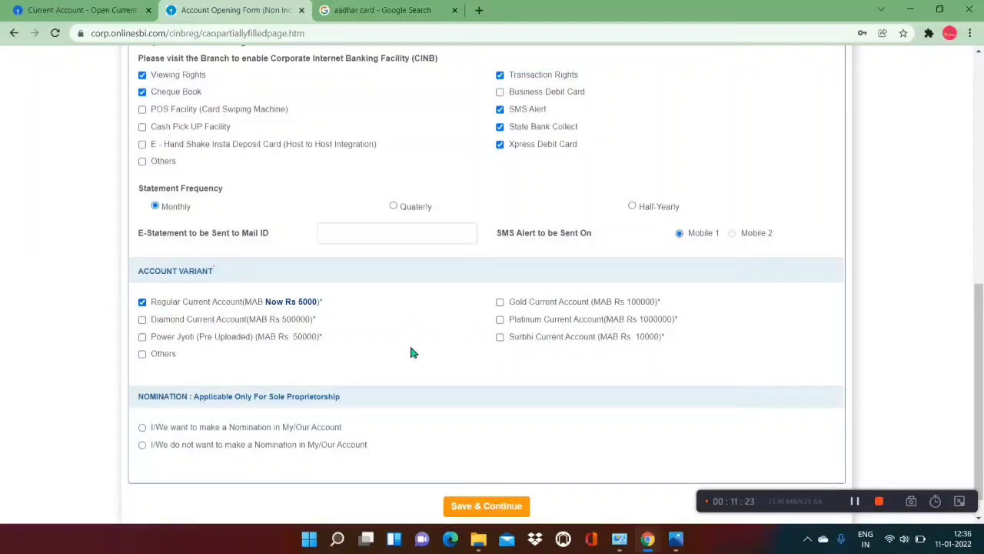
pyautogui.scroll(-1, 411, 351)
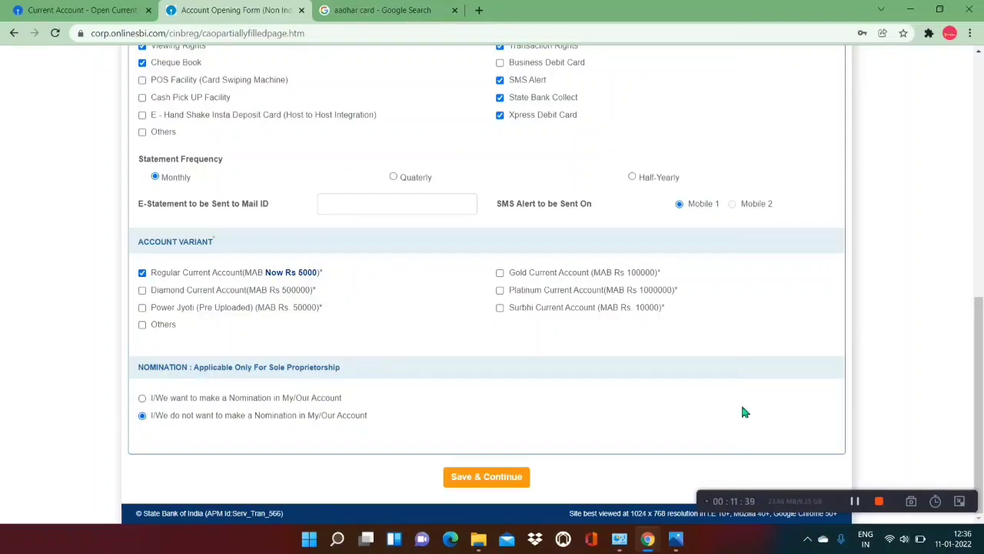
# Check the completed service selections, then save the Account Opening Form and continue
pyautogui.scroll(2, 978, 400)
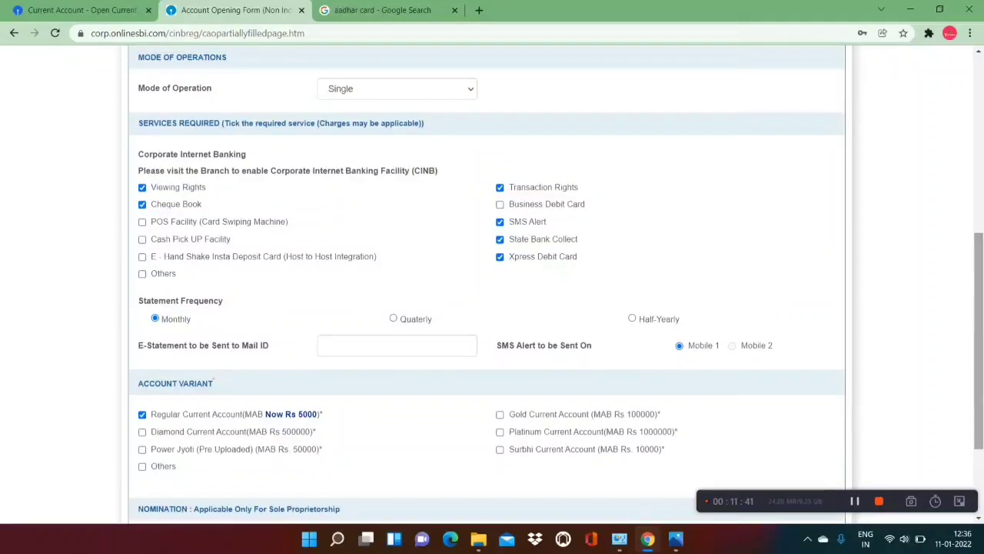
pyautogui.scroll(-2, 979, 369)
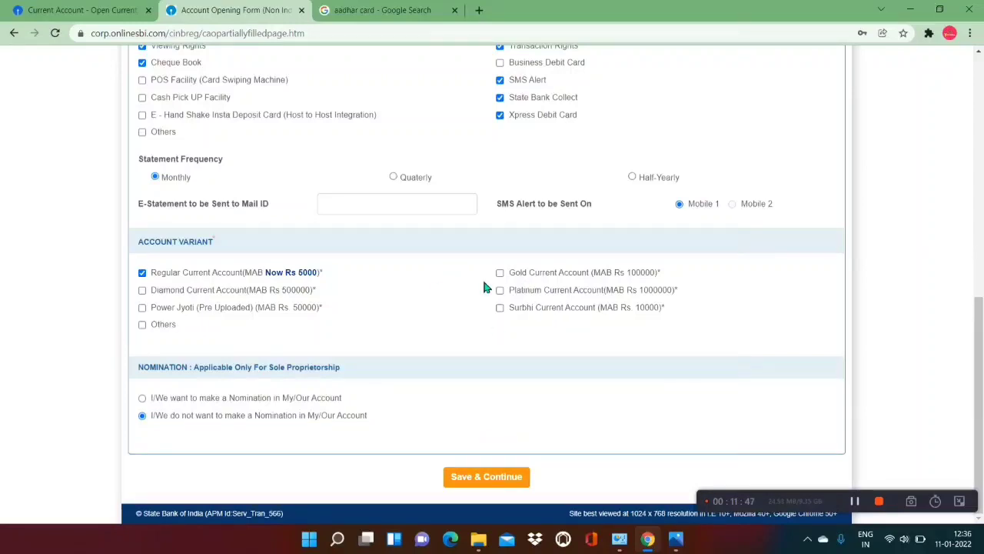
pyautogui.click(484, 481)
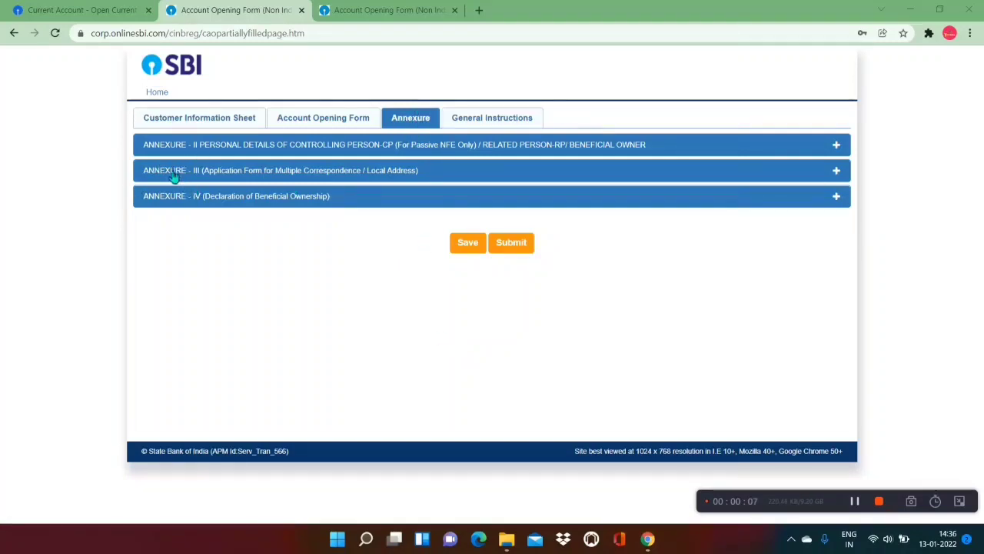
# Expand Annexure II and select Update Related Person Details for the entity's related person
pyautogui.click(202, 145)
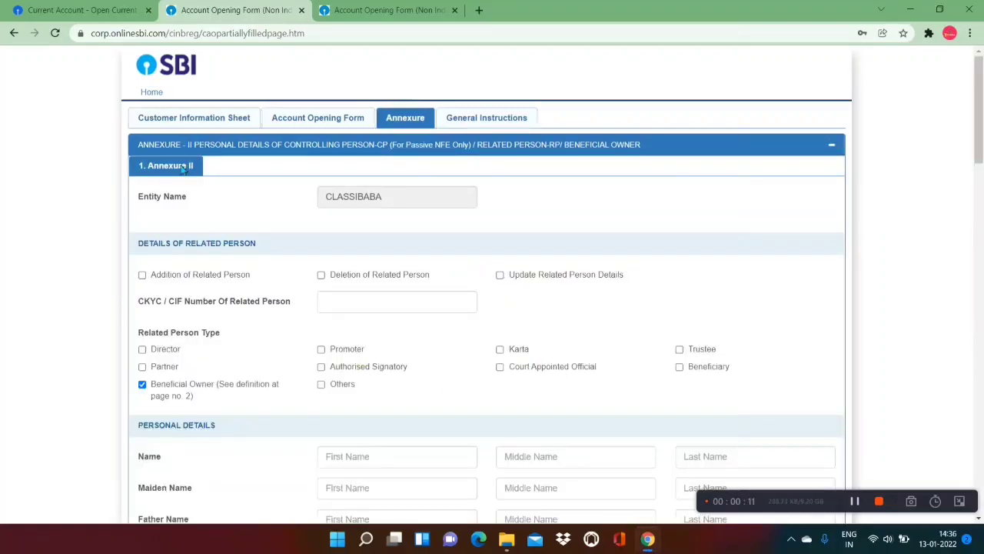
pyautogui.scroll(-1, 61, 243)
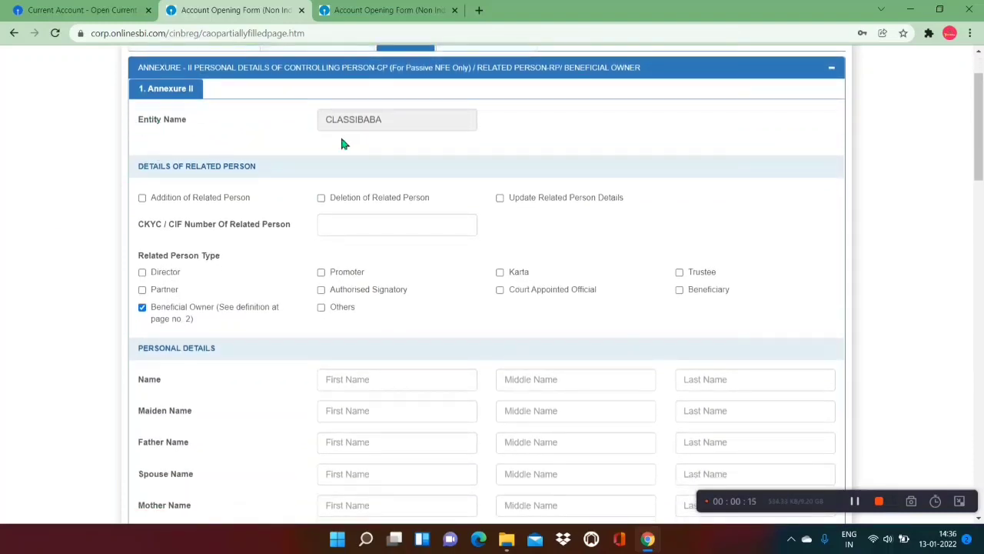
pyautogui.scroll(-1, 311, 151)
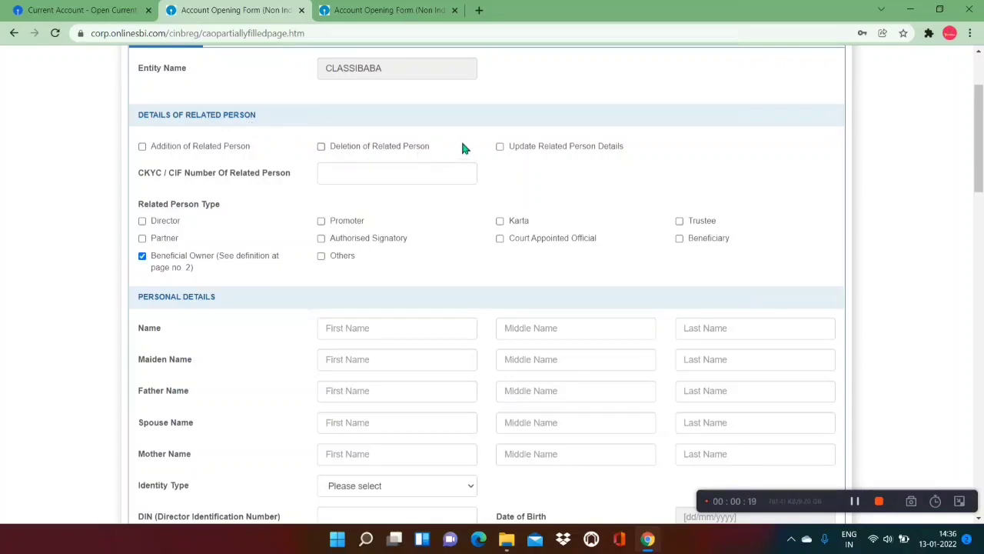
pyautogui.click(501, 147)
# Review the related person's CKYC / CIF number field and add Beneficiary as a related person type
pyautogui.scroll(-1, 543, 162)
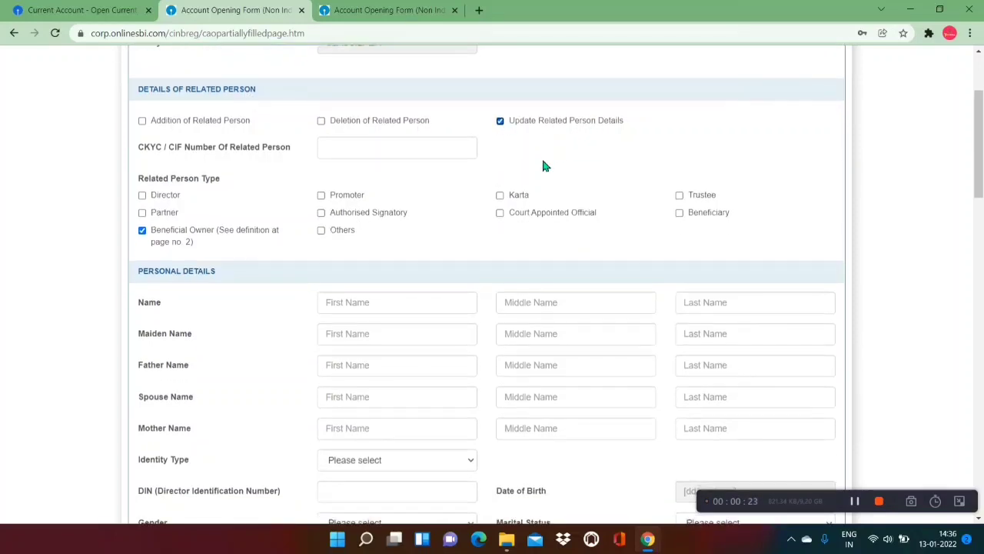
pyautogui.click(347, 157)
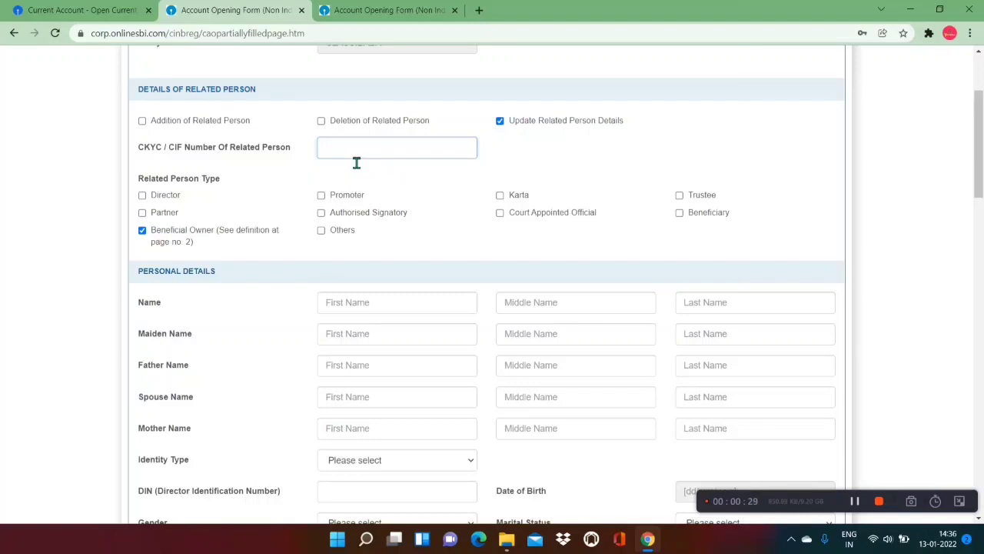
pyautogui.click(267, 152)
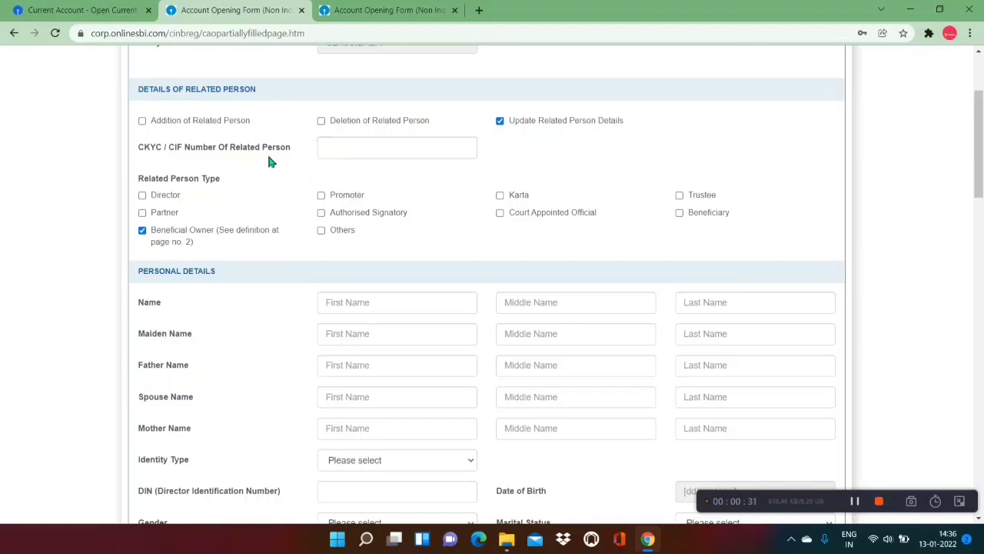
pyautogui.moveTo(313, 158)
pyautogui.click(359, 158)
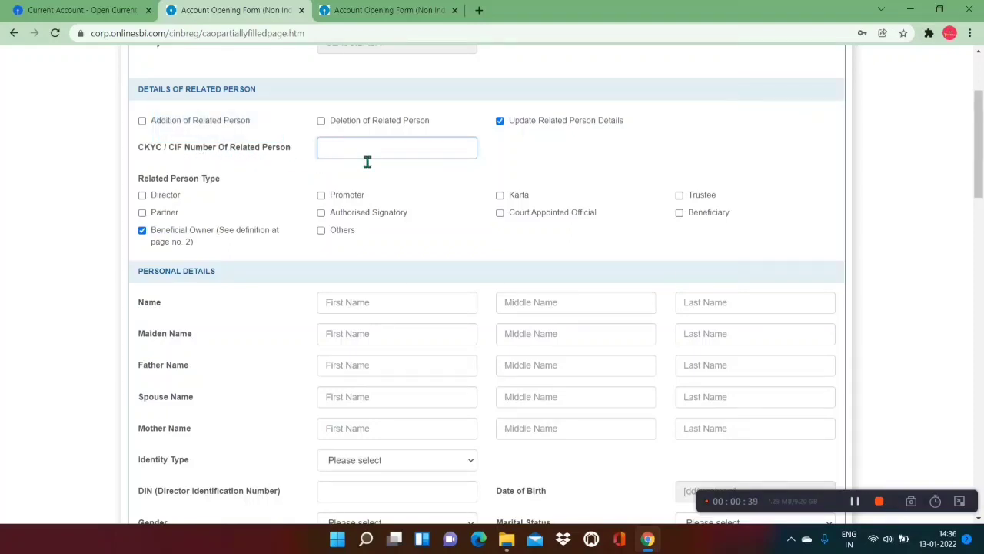
pyautogui.moveTo(169, 185)
pyautogui.click(679, 214)
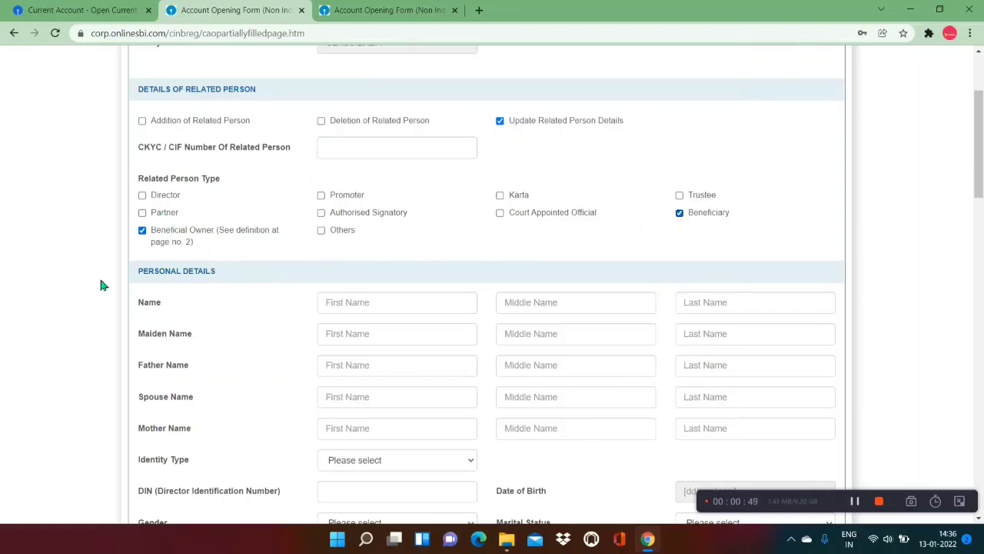
# Review the first, middle and last name fields in the related person's Personal Details
pyautogui.scroll(-1, 102, 286)
pyautogui.scroll(-2, 102, 285)
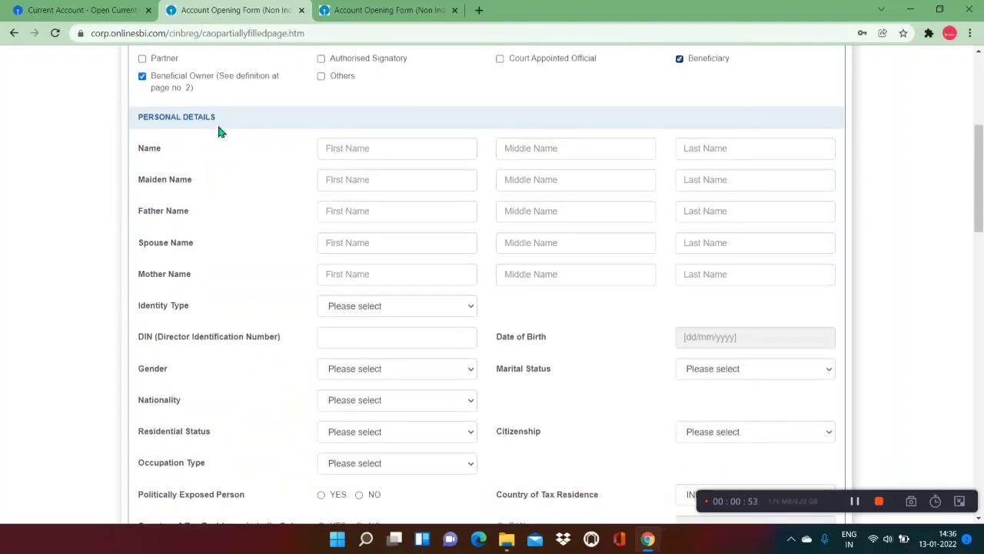
pyautogui.click(408, 157)
pyautogui.click(553, 158)
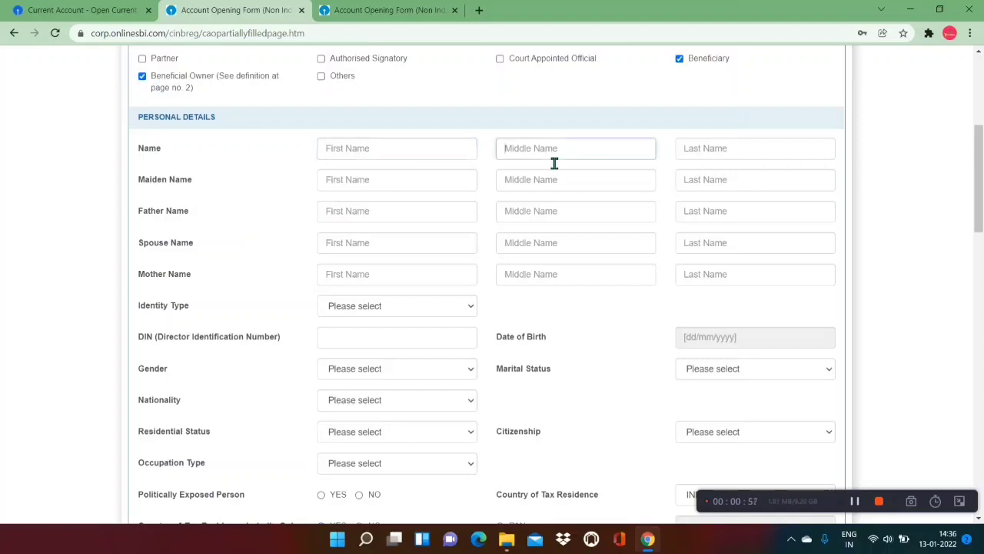
pyautogui.click(709, 151)
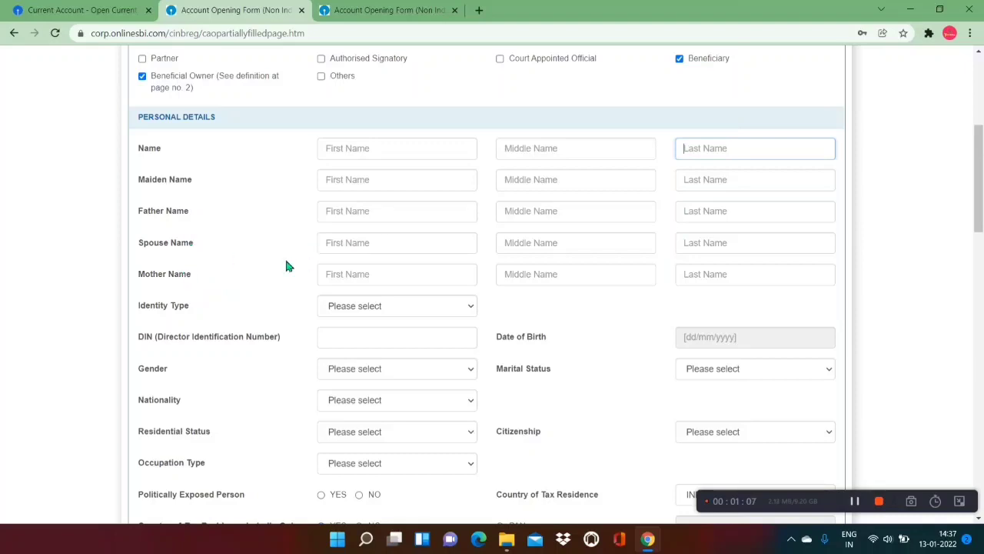
# Set the identity type to UID / Aadhaar No and go to the Aadhaar number field
pyautogui.click(344, 310)
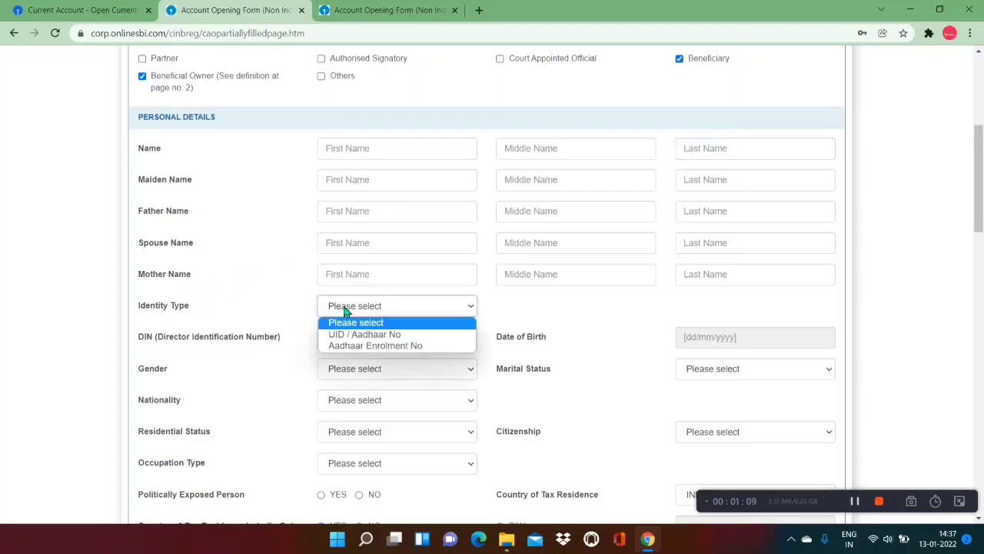
pyautogui.click(356, 336)
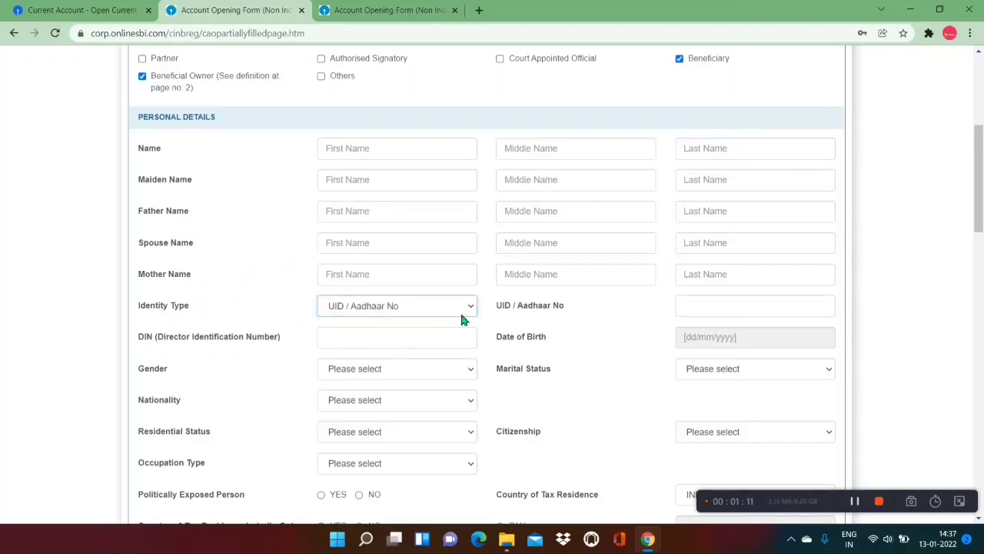
pyautogui.click(715, 312)
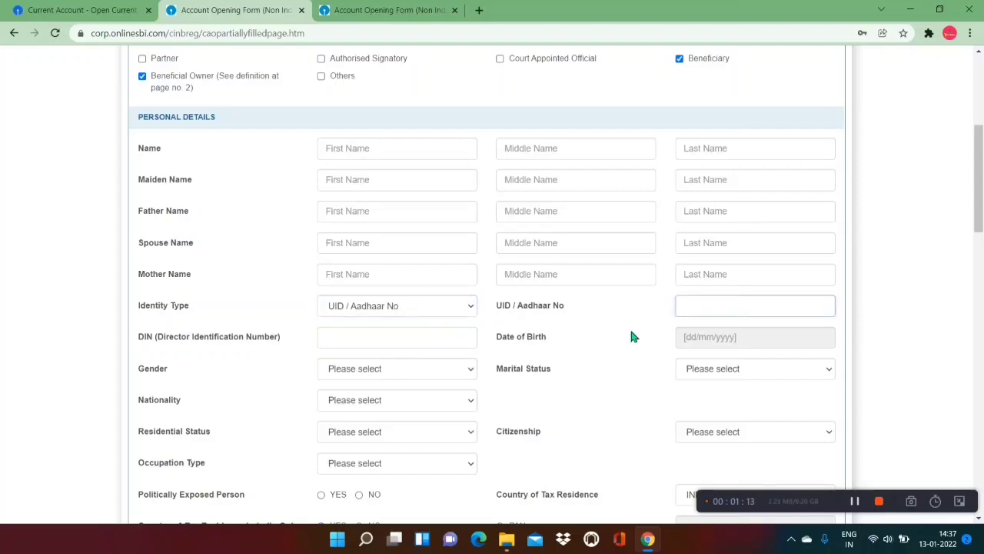
# Review the Director Identification Number field and the Date of Birth calendar, leaving both blank
pyautogui.scroll(-1, 631, 336)
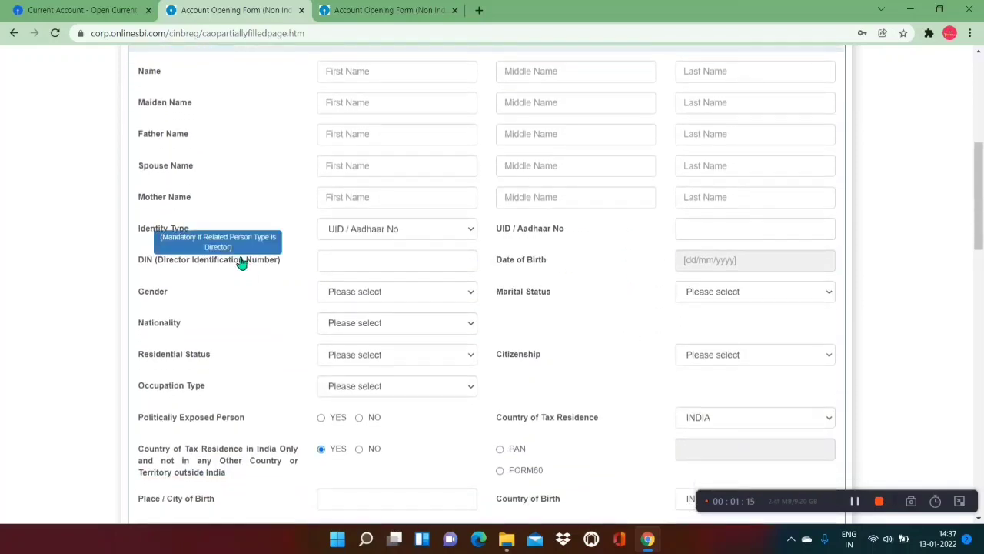
pyautogui.moveTo(149, 266)
pyautogui.click(354, 268)
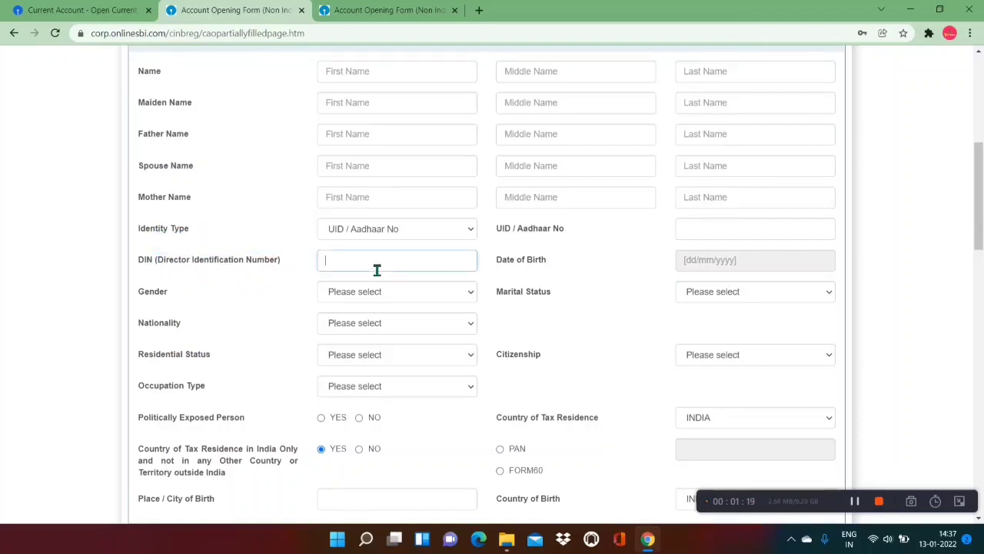
pyautogui.click(716, 266)
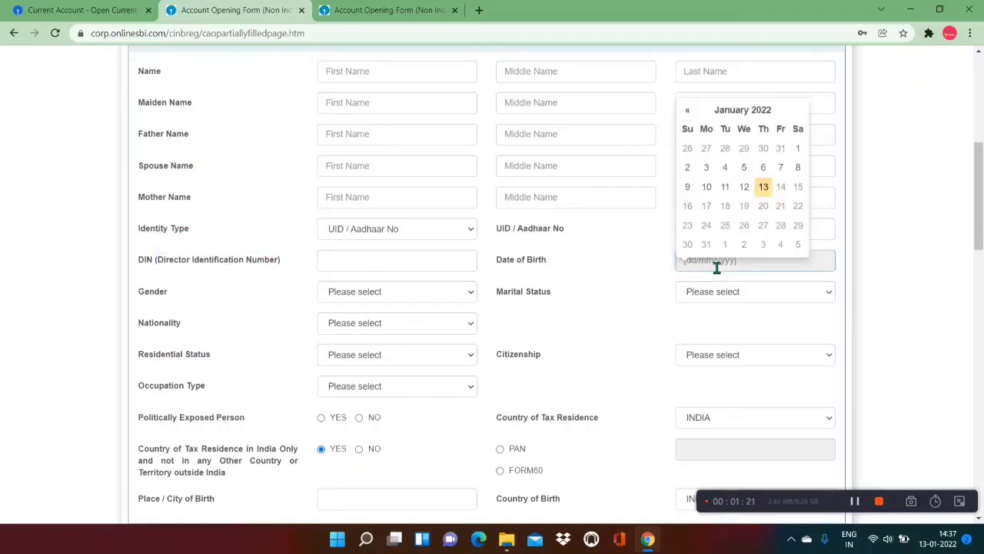
pyautogui.click(570, 301)
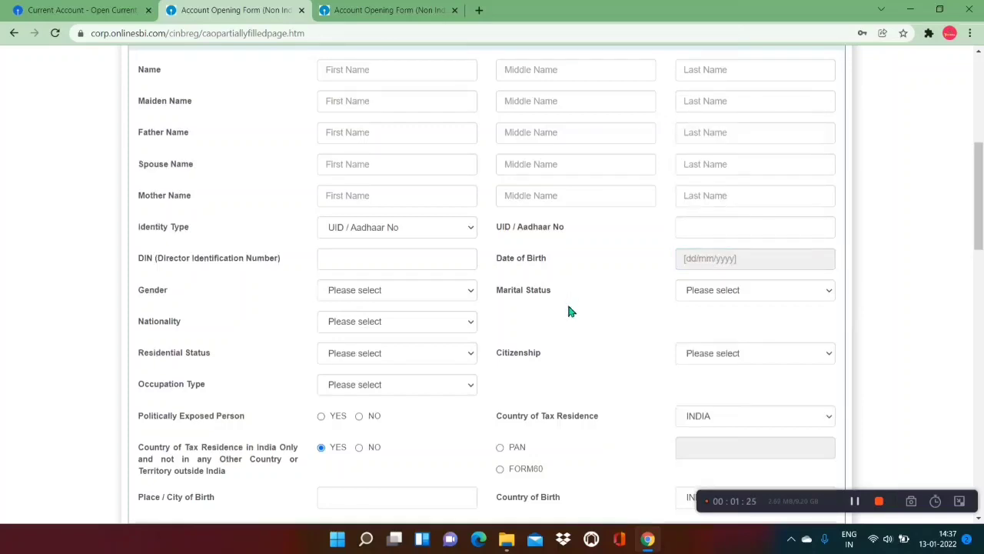
# Set the related person's gender to Male and marital status to Unmarried
pyautogui.scroll(-1, 568, 307)
pyautogui.click(411, 242)
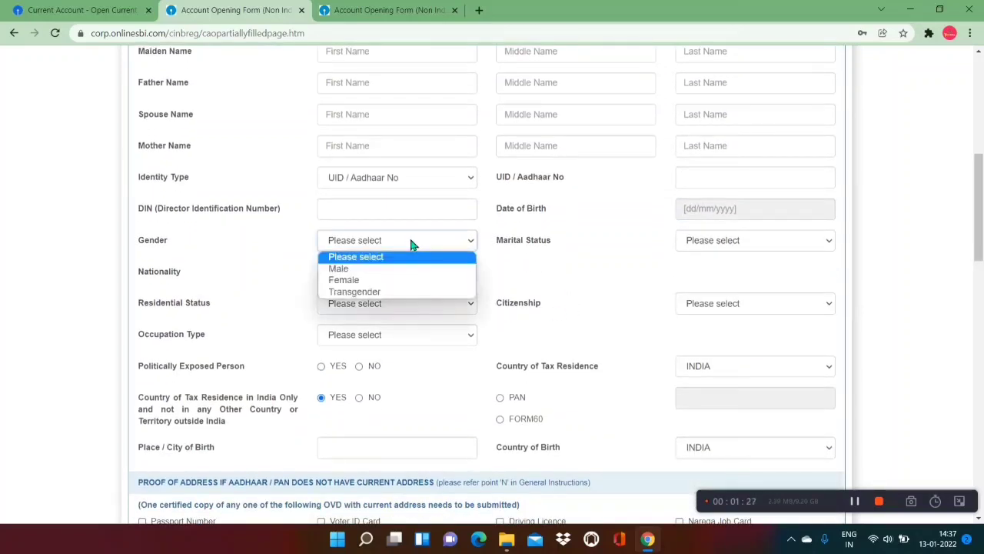
pyautogui.click(366, 269)
pyautogui.click(729, 240)
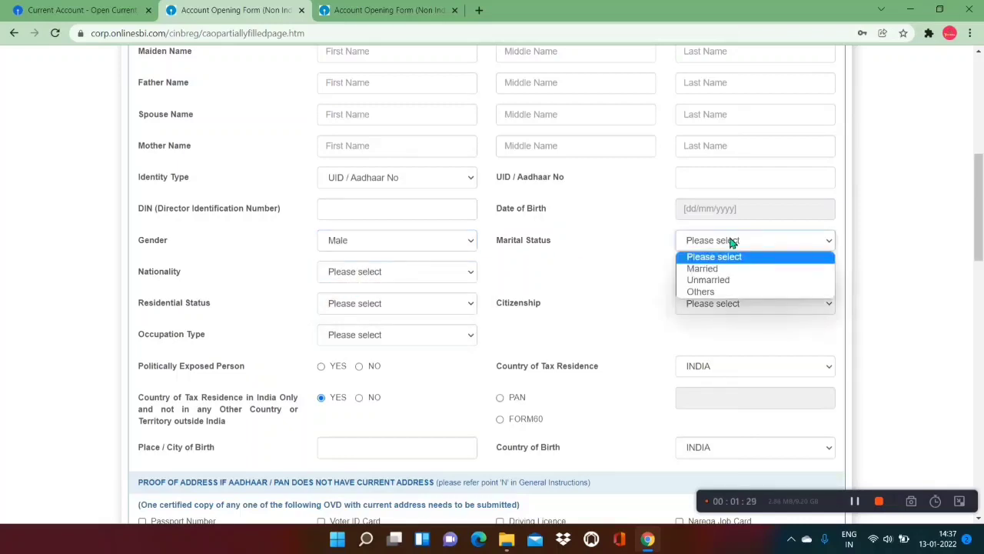
pyautogui.click(714, 282)
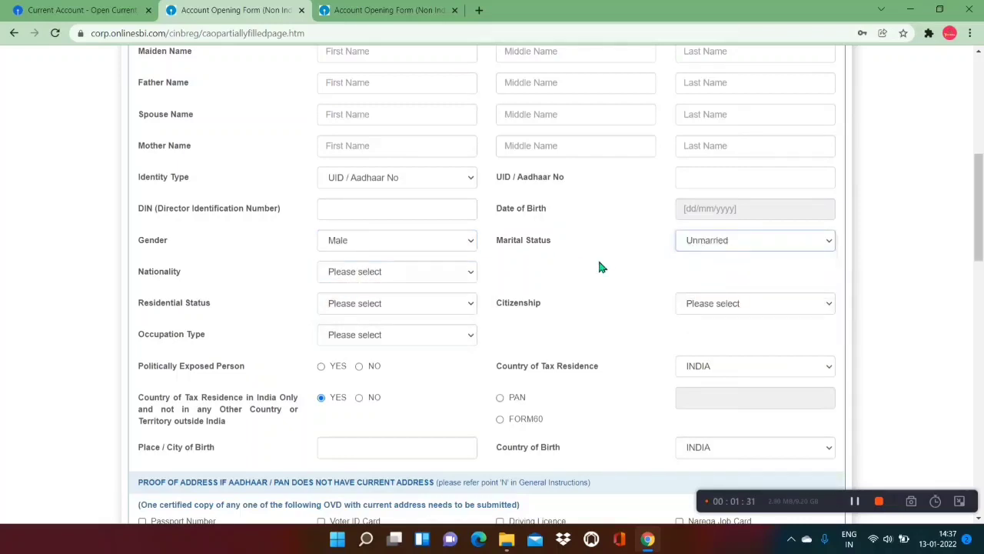
# Set the related person's nationality to Indian, residential status to Resident Individual and citizenship to Indian
pyautogui.scroll(-1, 601, 267)
pyautogui.click(432, 221)
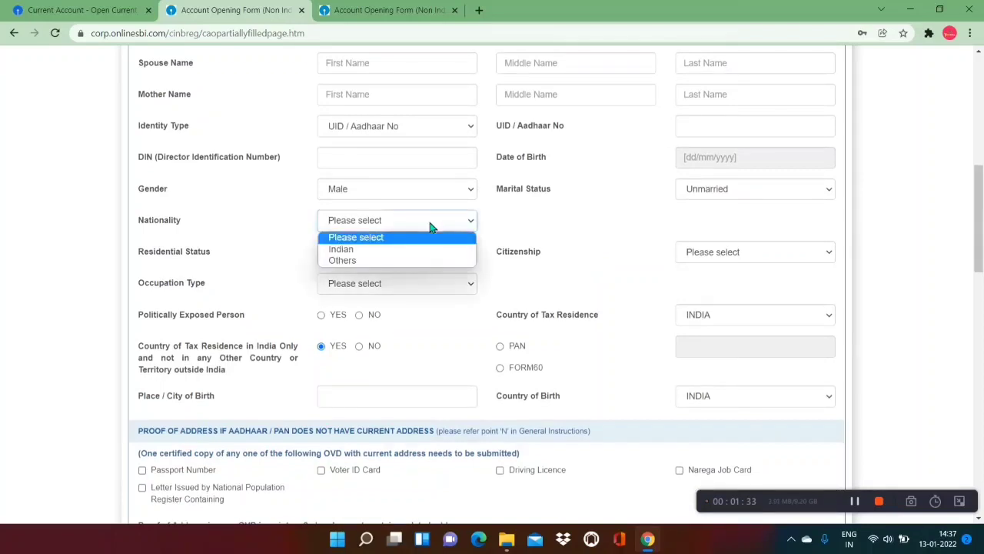
pyautogui.click(370, 250)
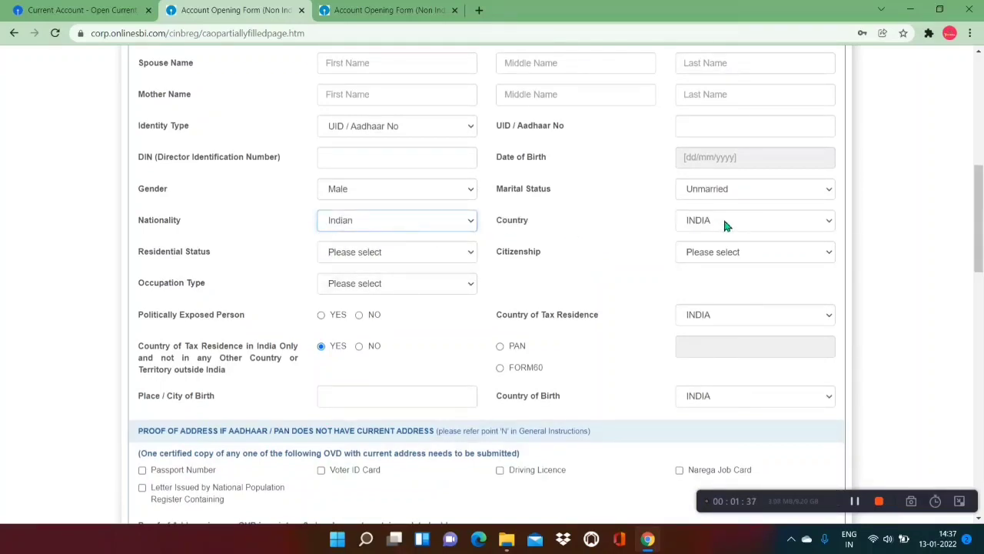
pyautogui.click(405, 255)
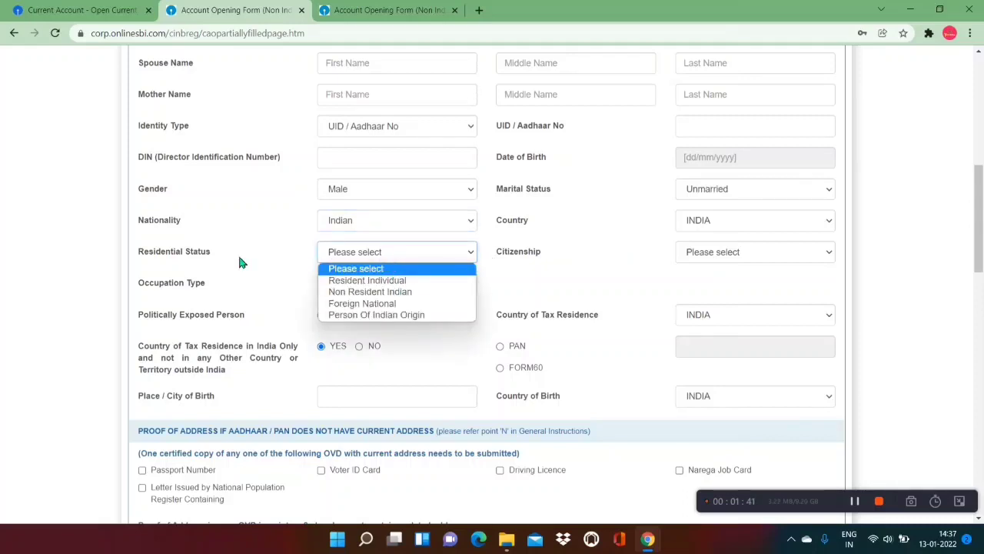
pyautogui.click(404, 285)
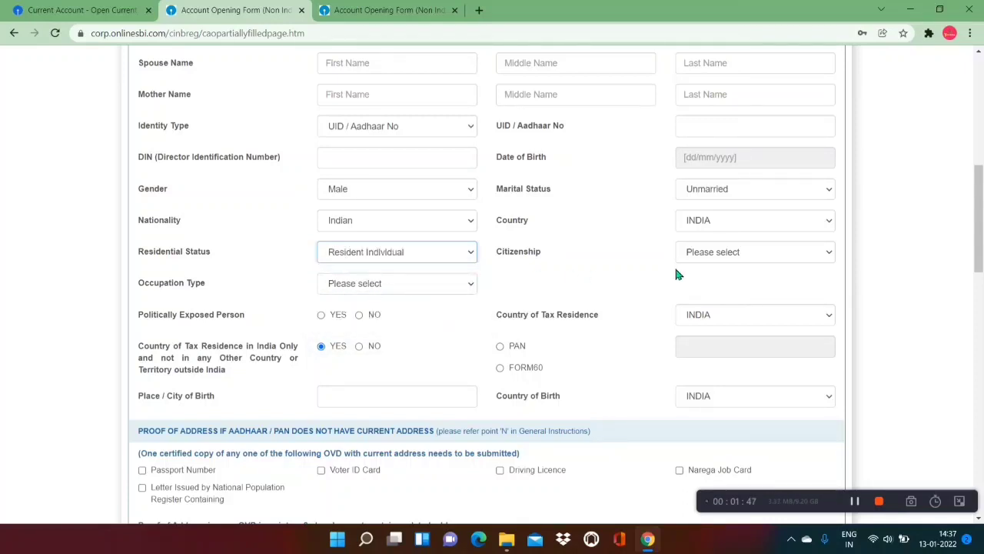
pyautogui.click(729, 261)
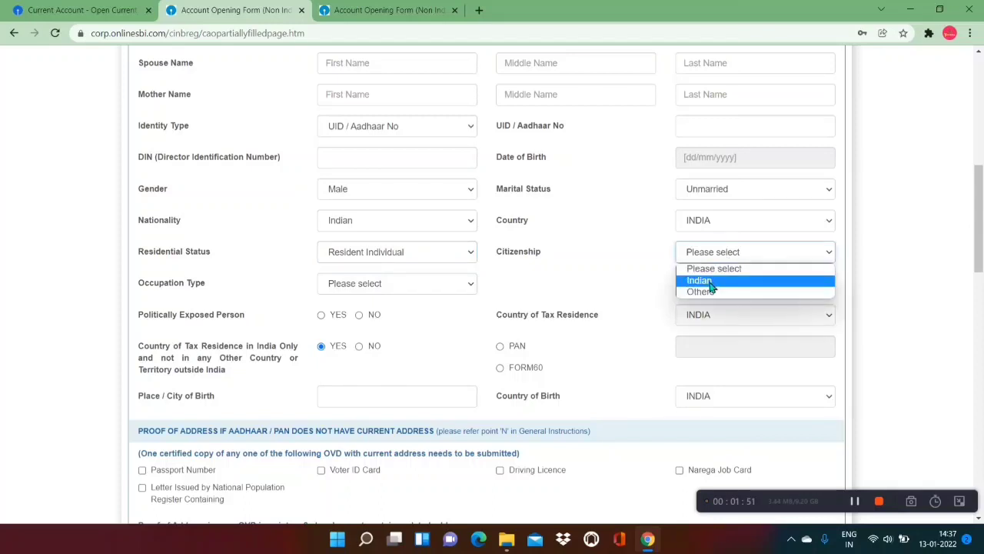
pyautogui.click(710, 282)
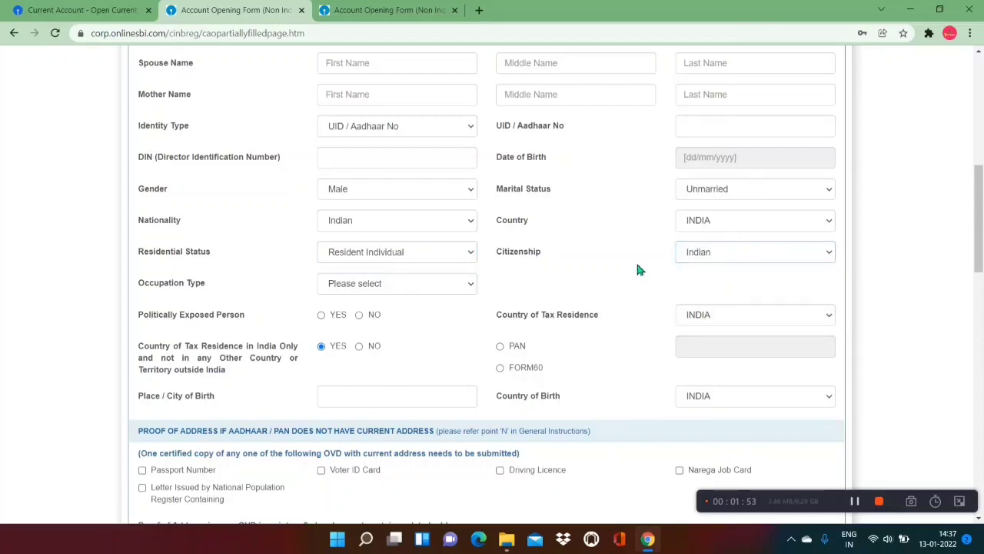
# Answer NO for Politically Exposed Person in the related person's details
pyautogui.scroll(-1, 637, 268)
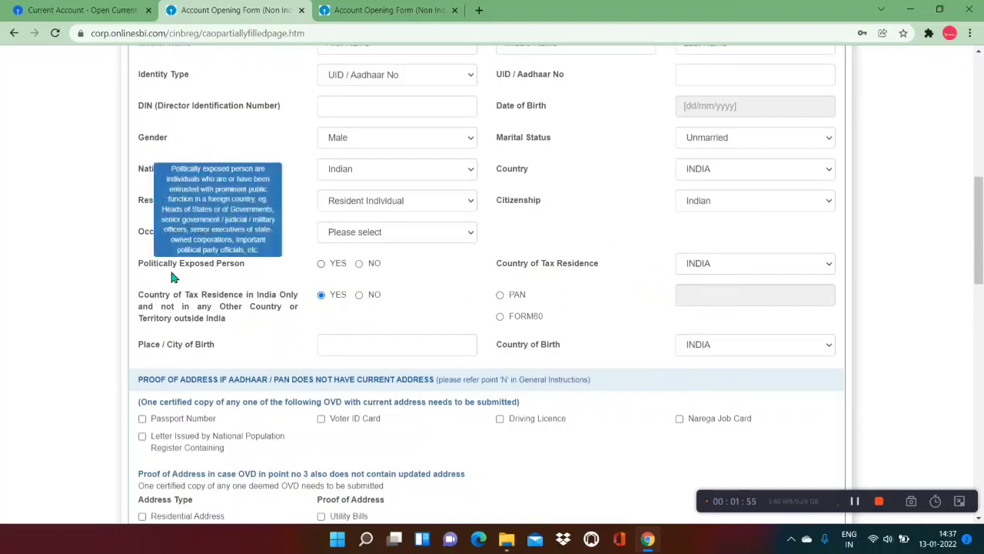
pyautogui.moveTo(202, 275)
pyautogui.click(358, 265)
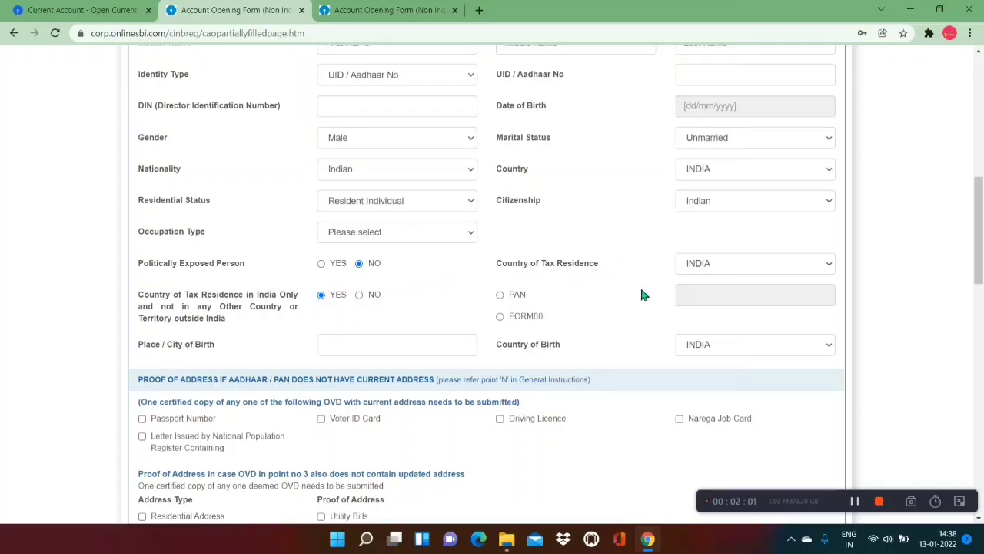
# Choose PAN as the related person's tax identification and visit the PAN number and Place / City of Birth fields, leaving both blank
pyautogui.scroll(-1, 615, 292)
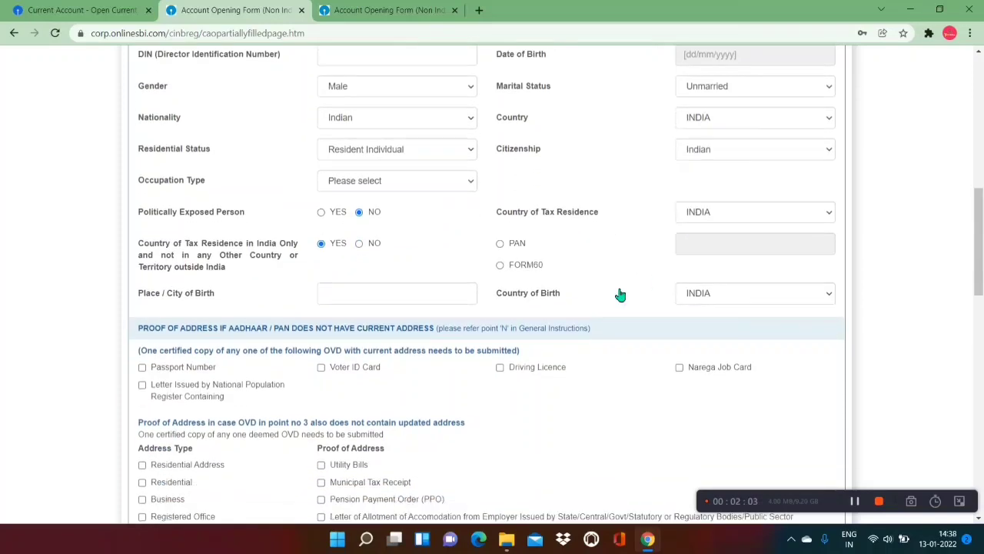
pyautogui.click(500, 219)
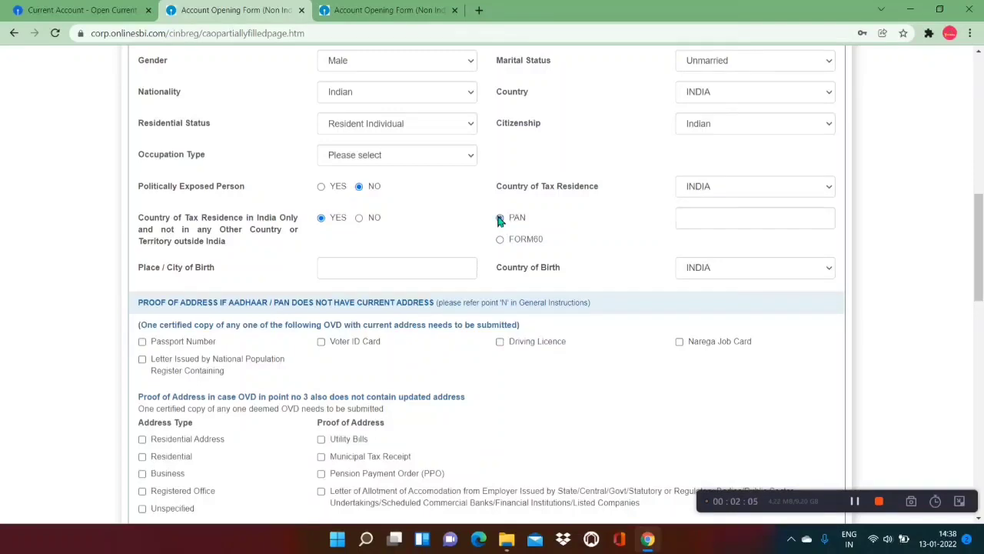
pyautogui.click(701, 221)
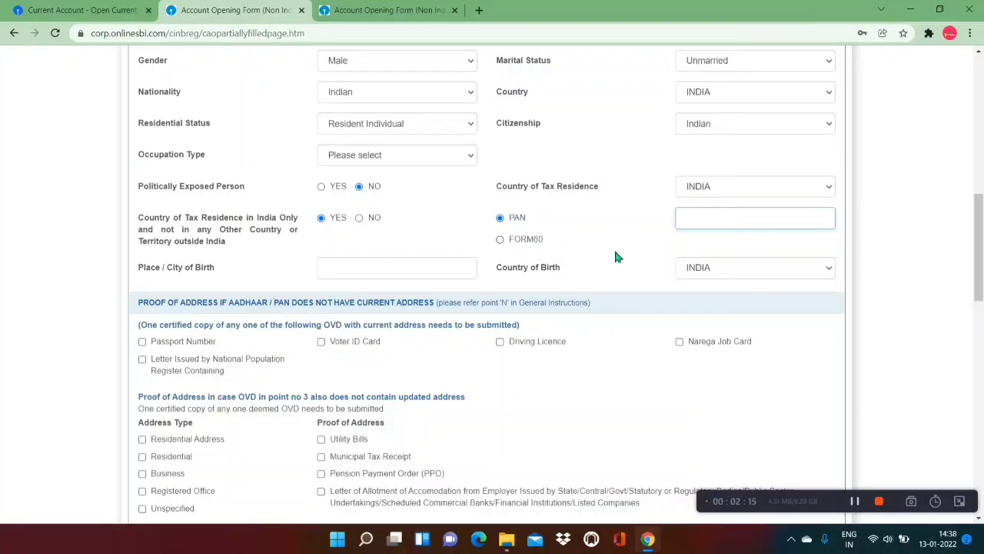
pyautogui.scroll(-1, 629, 291)
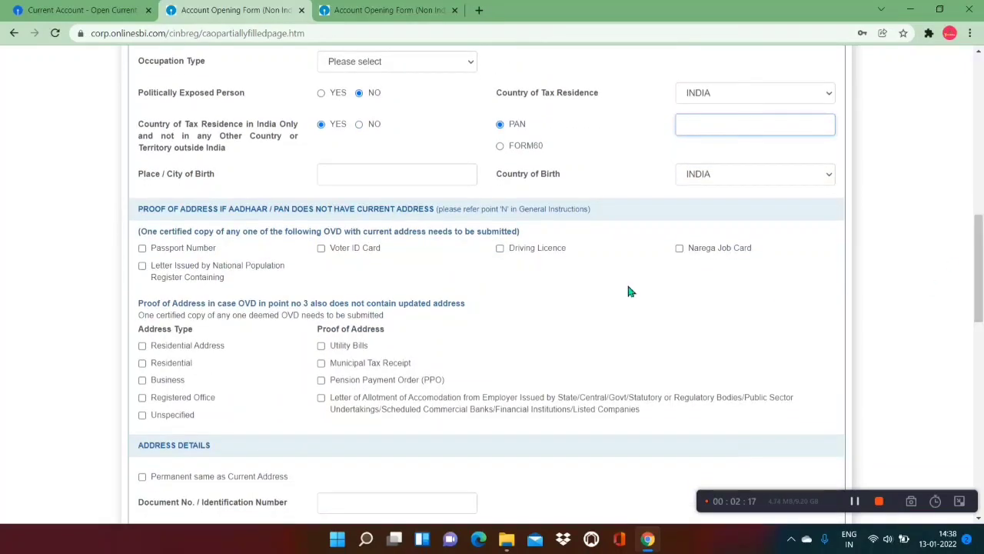
pyautogui.click(373, 181)
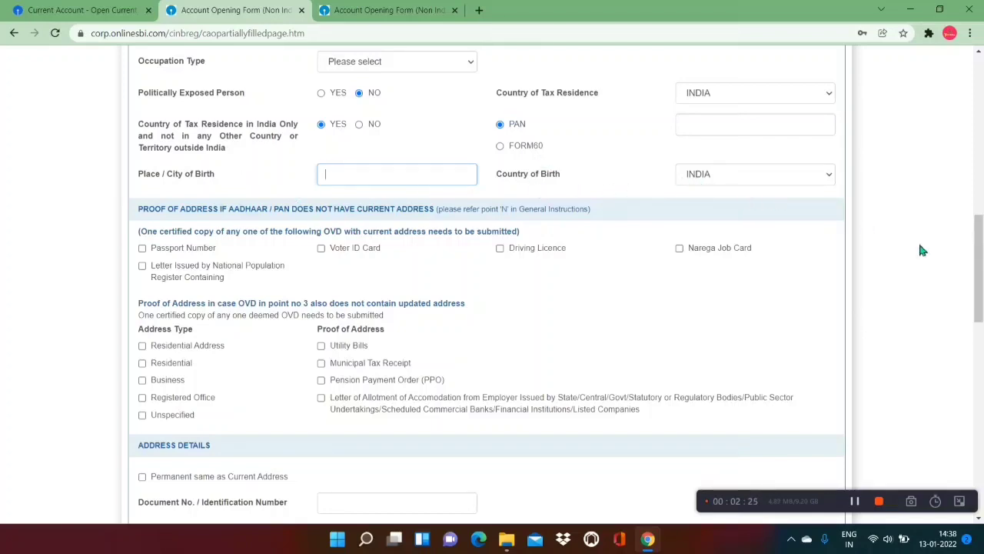
# Select Voter ID Card and Driving Licence as proof of address, with Residential Address as the address type
pyautogui.scroll(-1, 922, 250)
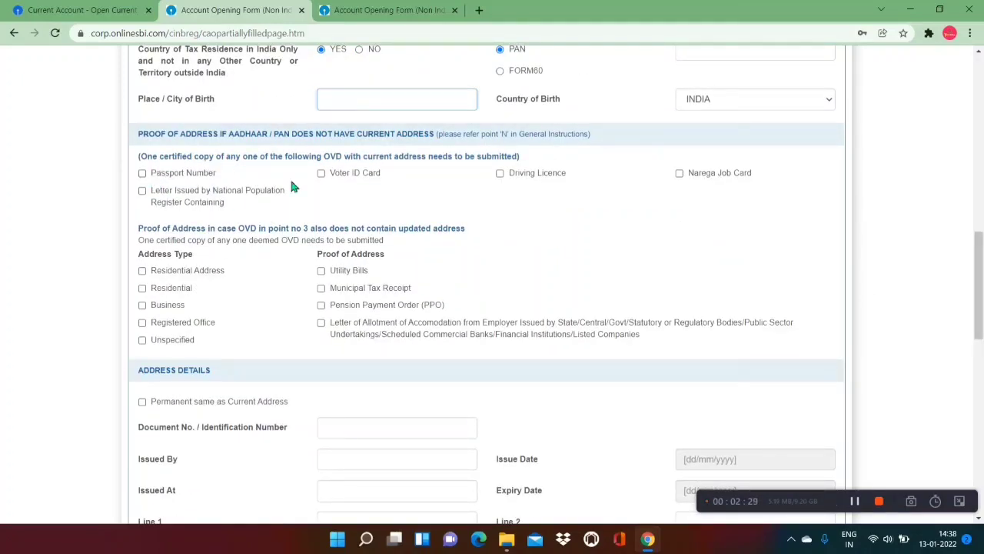
pyautogui.click(320, 174)
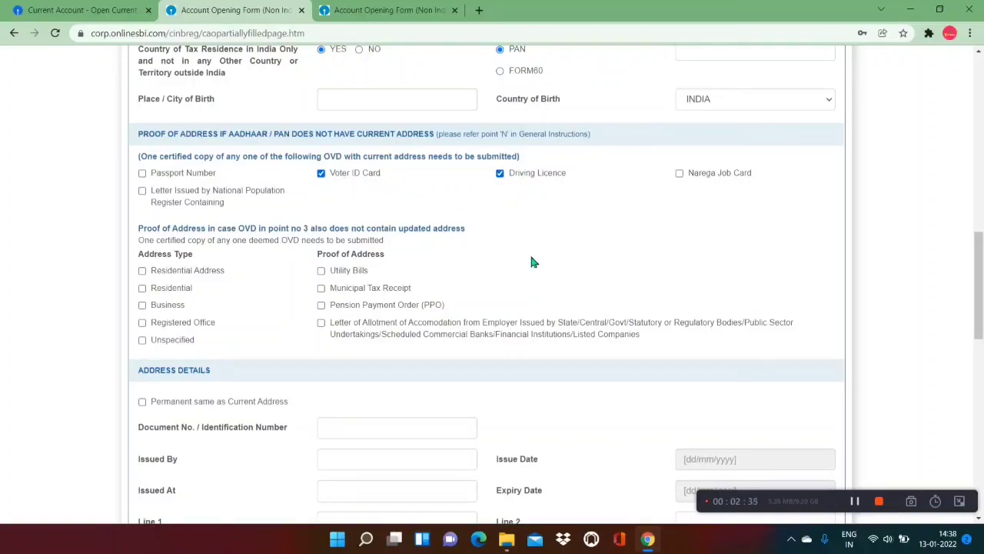
pyautogui.moveTo(980, 278); pyautogui.dragTo(981, 302)
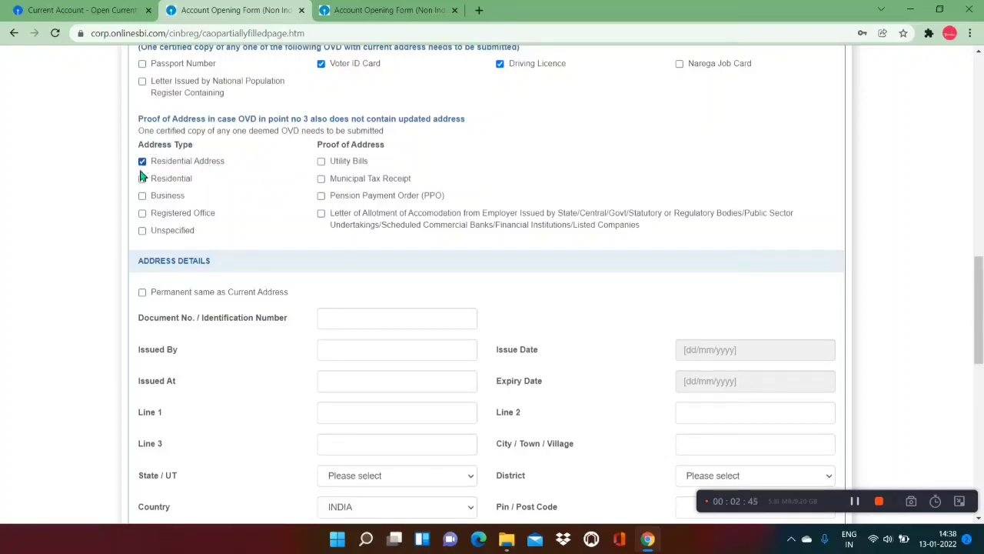
# Examine the Address Details and Contact Details sections, including the Mobile 1 and Email ID 1 fields
pyautogui.scroll(-1, 84, 296)
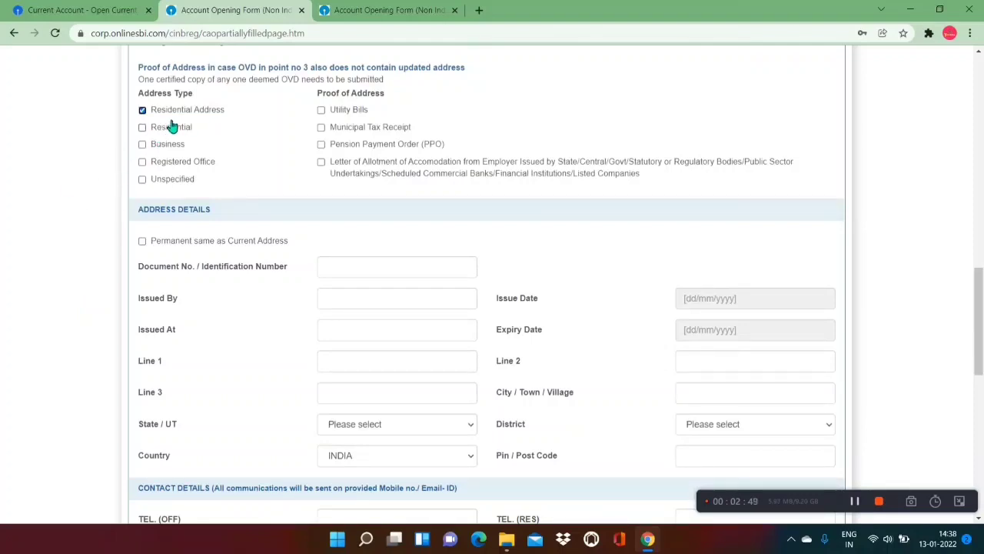
pyautogui.scroll(-1, 65, 211)
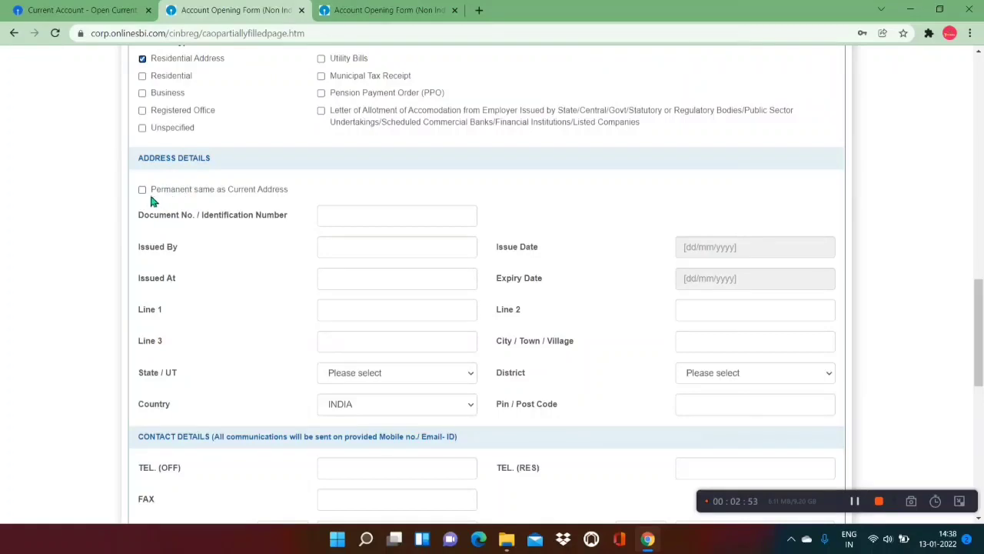
pyautogui.scroll(-1, 87, 247)
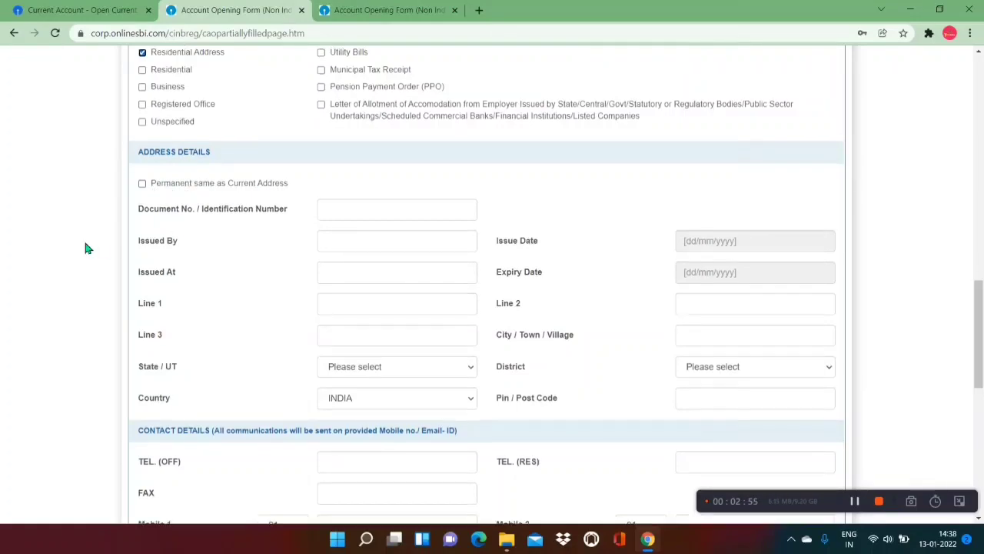
pyautogui.scroll(-1, 72, 280)
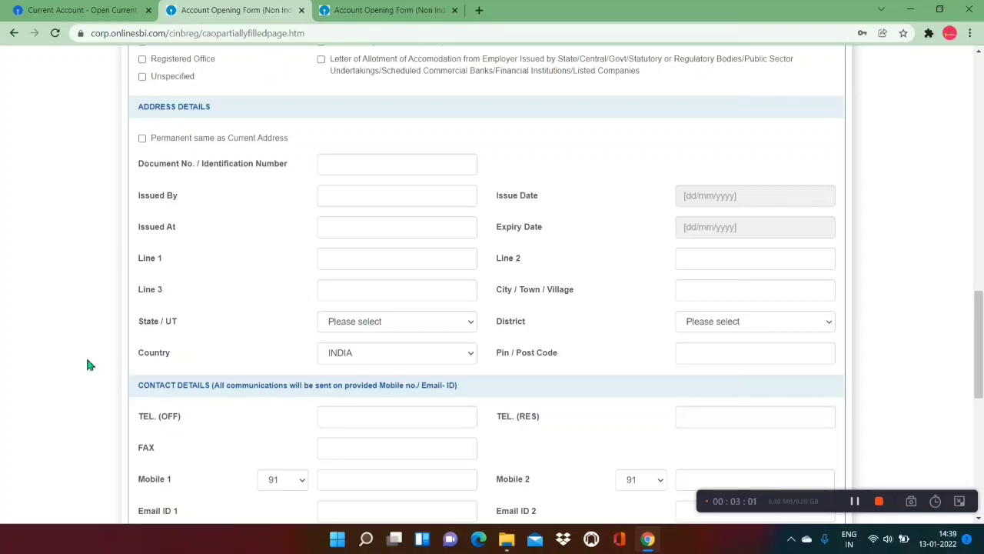
pyautogui.scroll(-4, 87, 365)
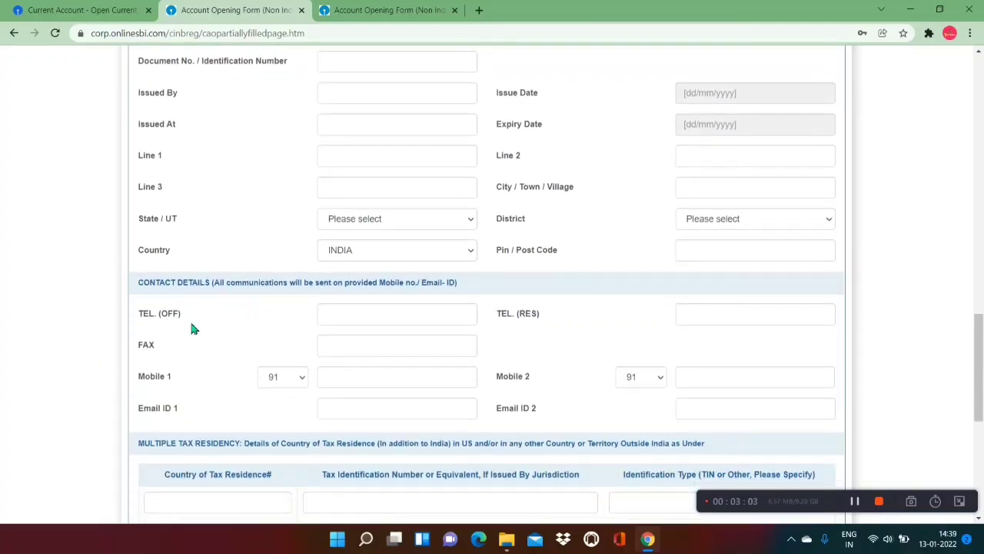
pyautogui.scroll(-2, 105, 337)
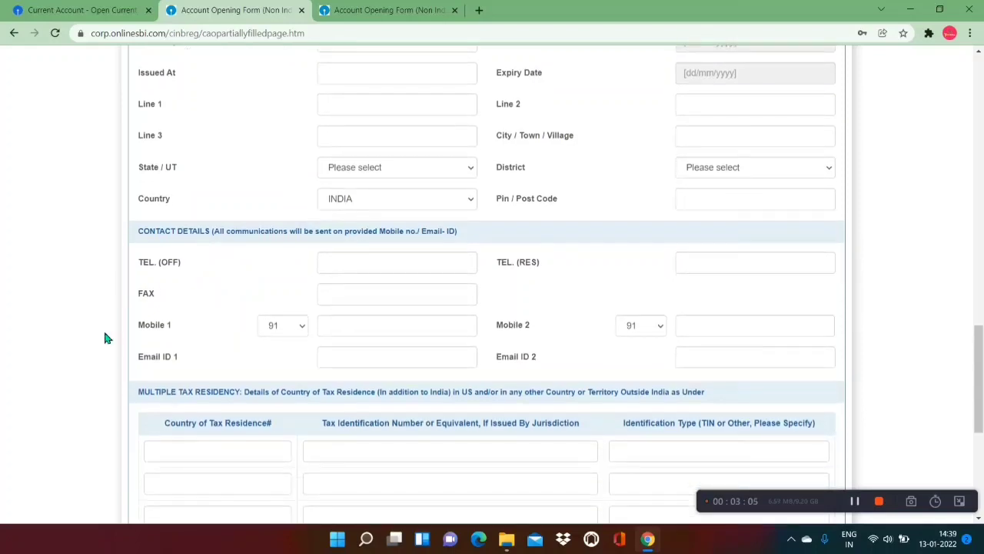
pyautogui.click(358, 331)
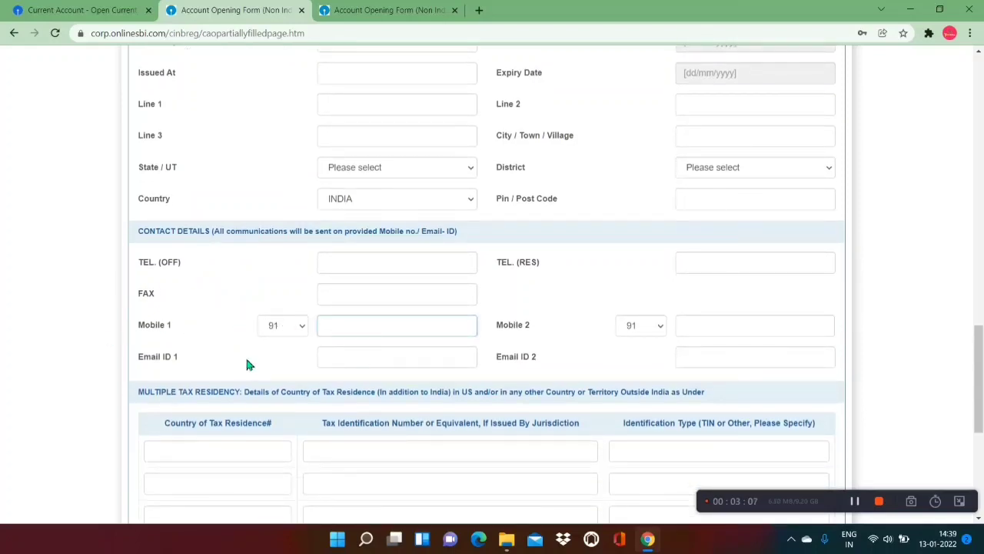
pyautogui.click(354, 364)
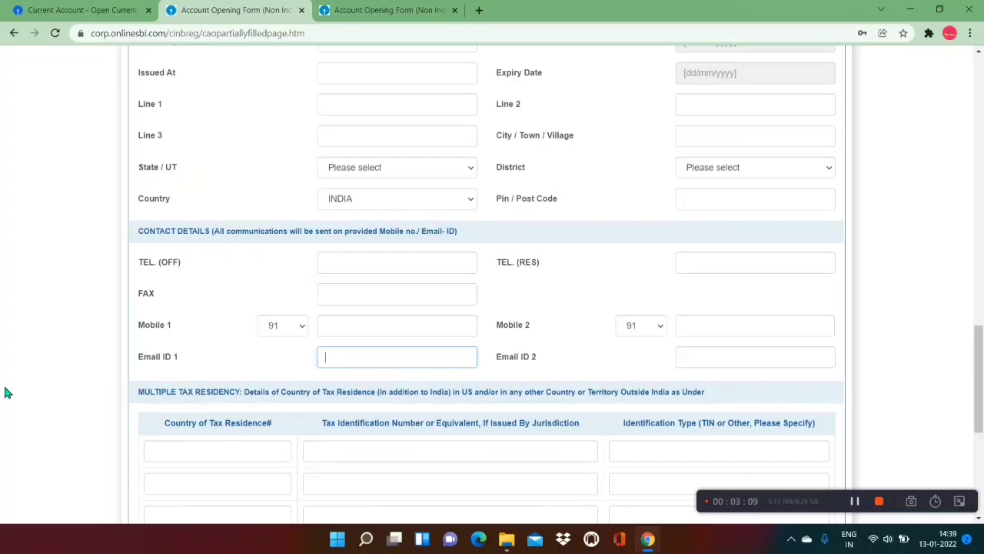
pyautogui.click(33, 393)
# Enter Gorakhpur as the place in the Applicant Declaration and save the Annexure form
pyautogui.scroll(-2, 32, 393)
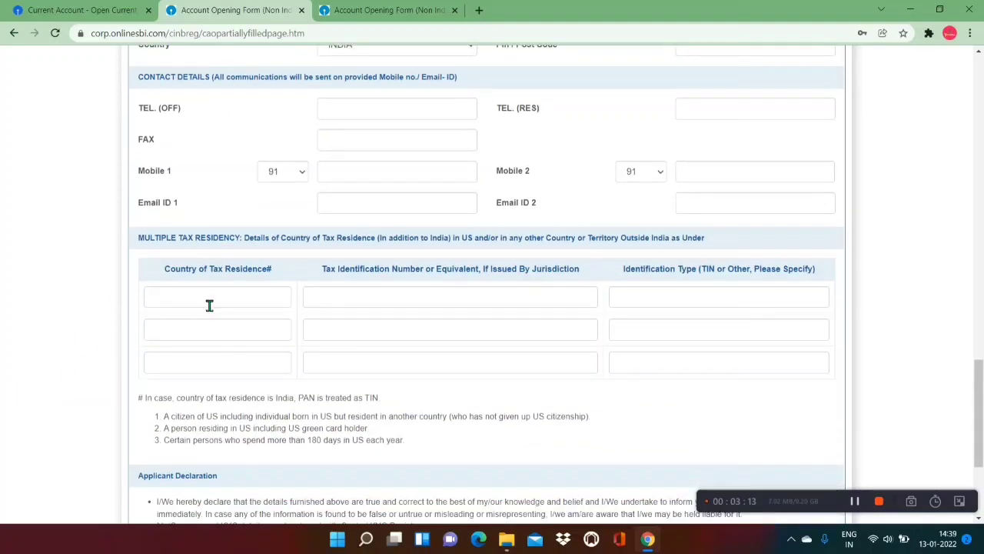
pyautogui.scroll(-1, 77, 338)
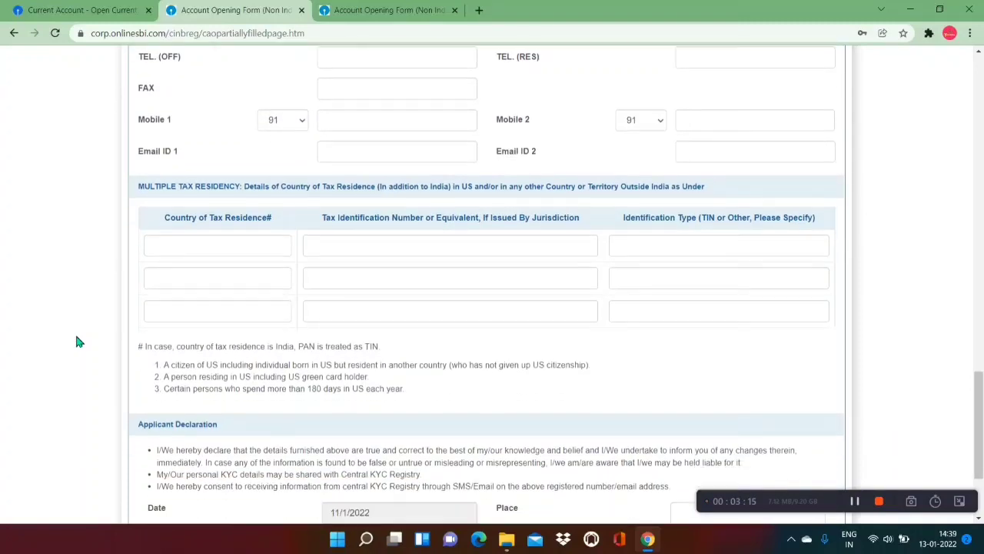
pyautogui.scroll(-1, 77, 340)
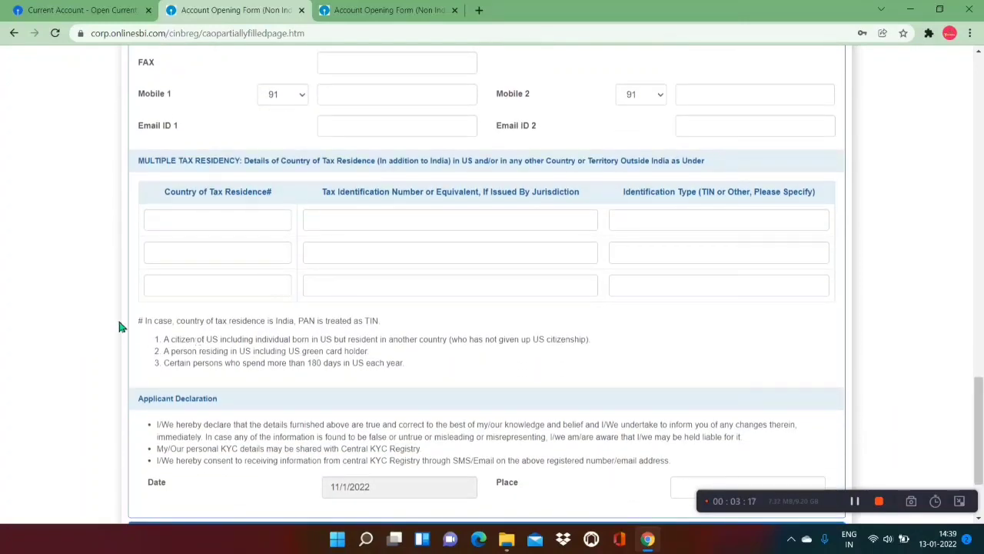
pyautogui.scroll(-1, 115, 327)
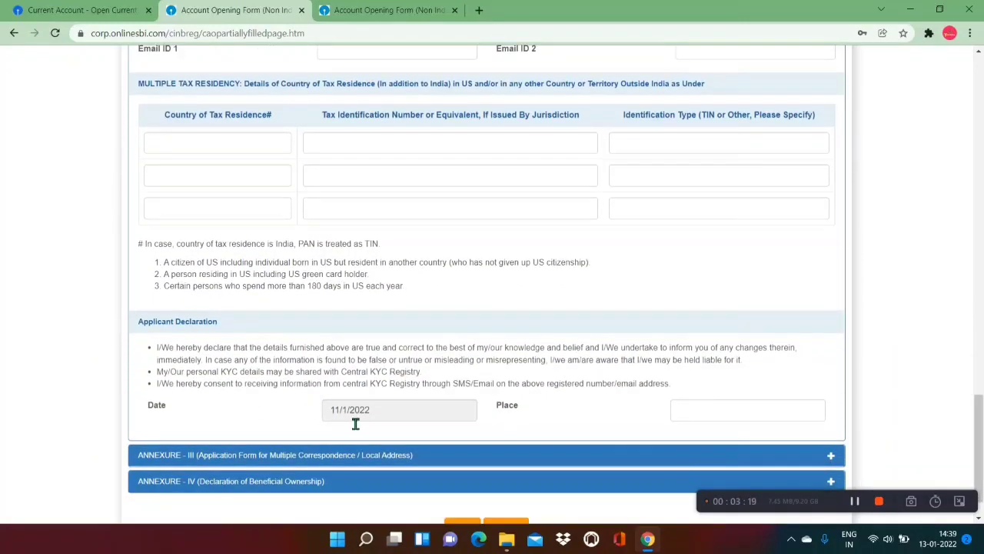
pyautogui.click(736, 413)
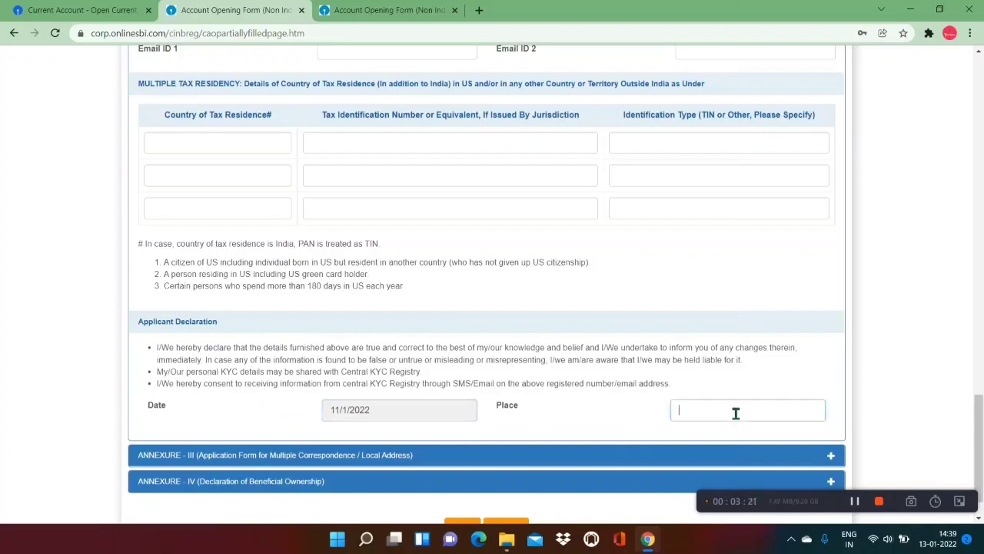
pyautogui.click(590, 405)
pyautogui.click(414, 410)
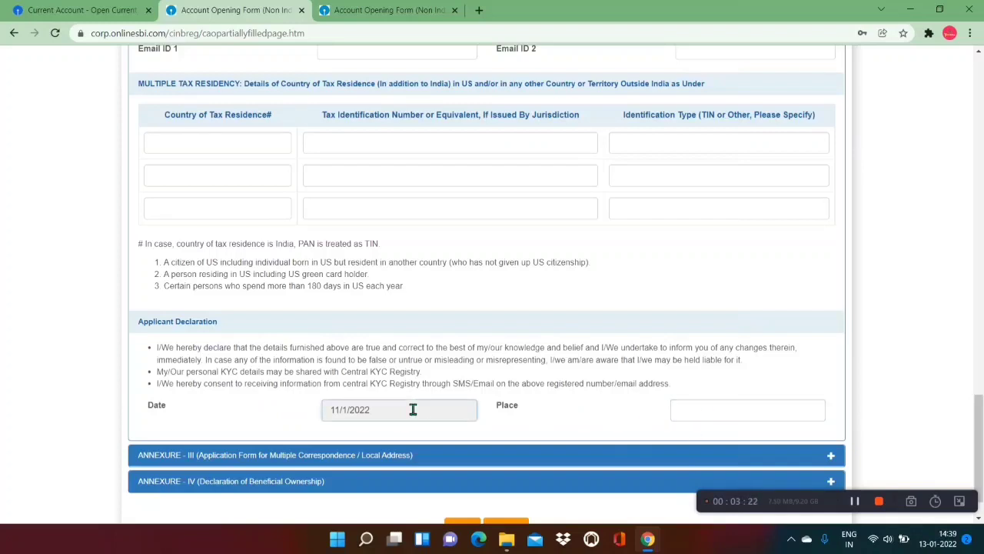
pyautogui.click(713, 419)
pyautogui.scroll(-1, 713, 419)
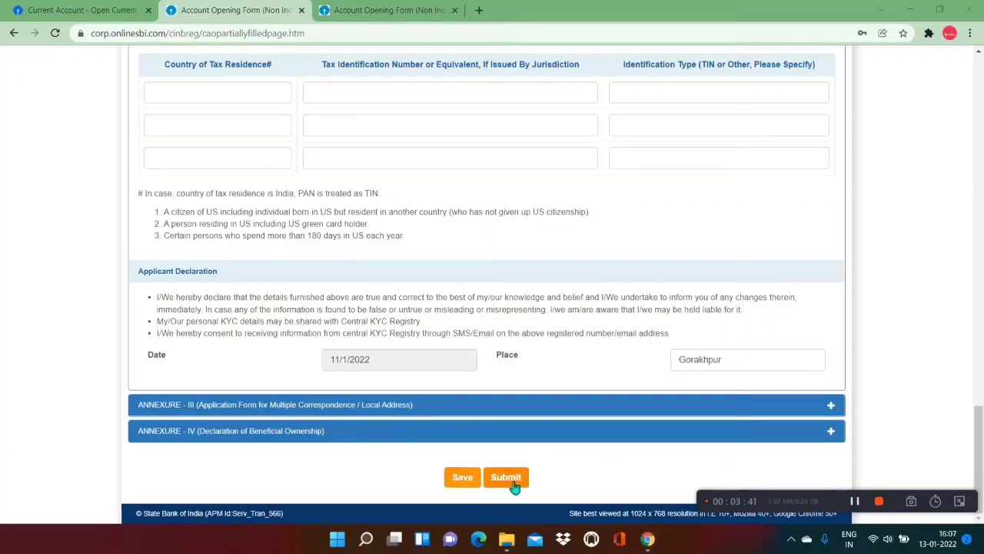
pyautogui.click(463, 478)
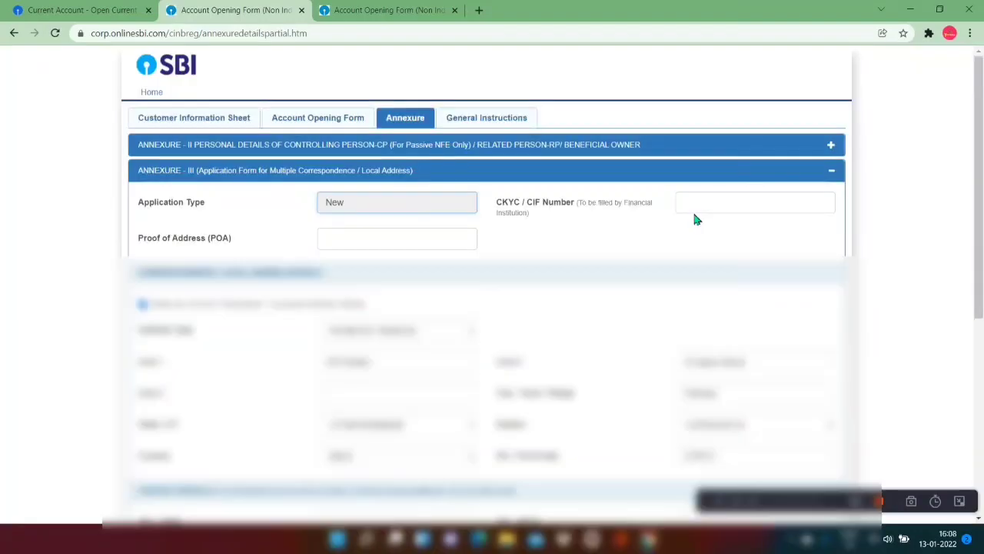
# Review the Application Type and CKYC / CIF Number fields in Annexure III
pyautogui.click(707, 214)
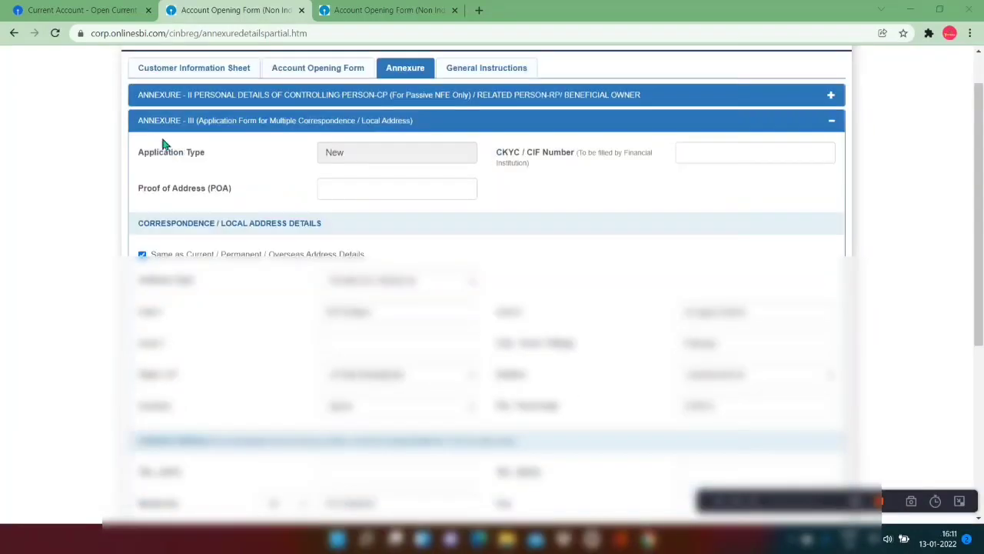
pyautogui.click(370, 162)
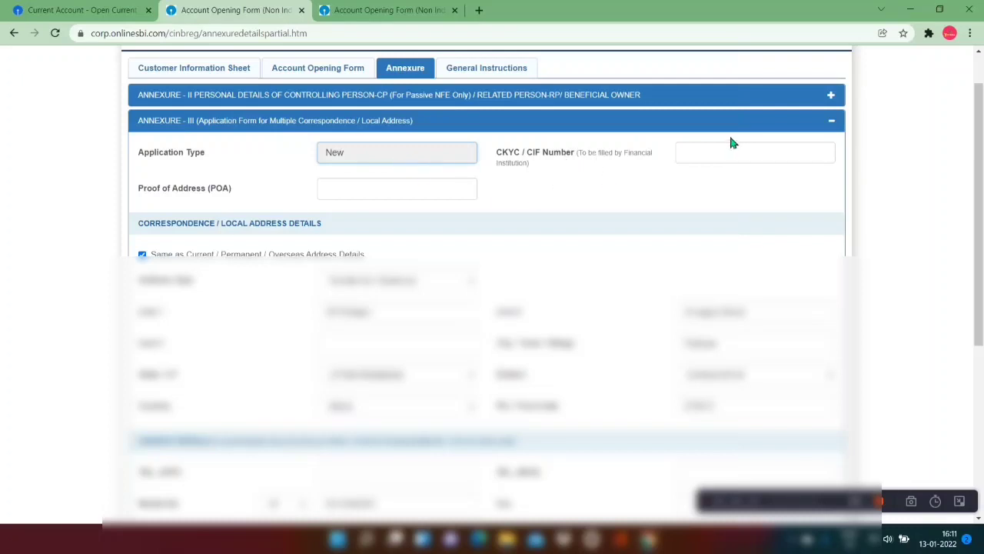
pyautogui.click(702, 160)
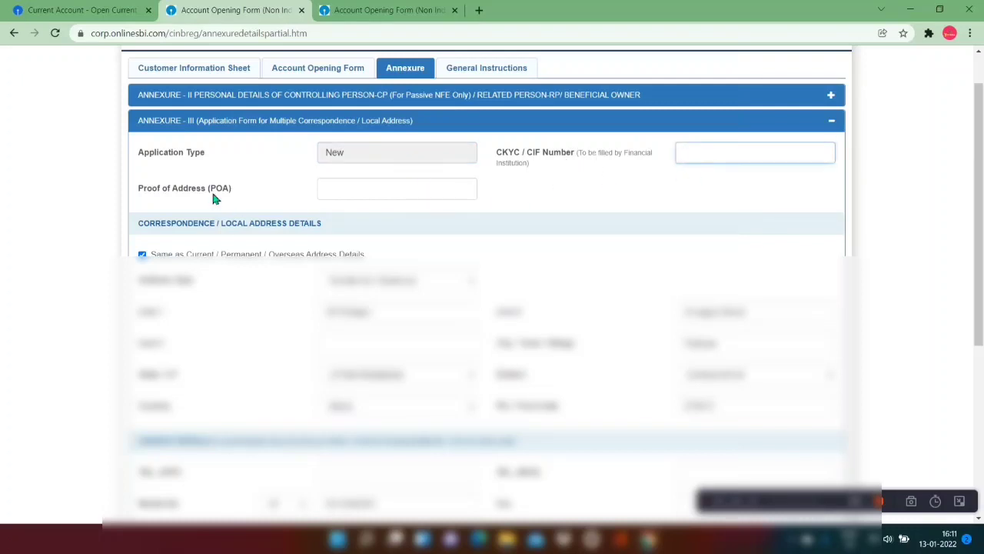
# Reapply the Same as Current / Permanent / Overseas Address Details option to the correspondence address in Annexure III
pyautogui.click(472, 197)
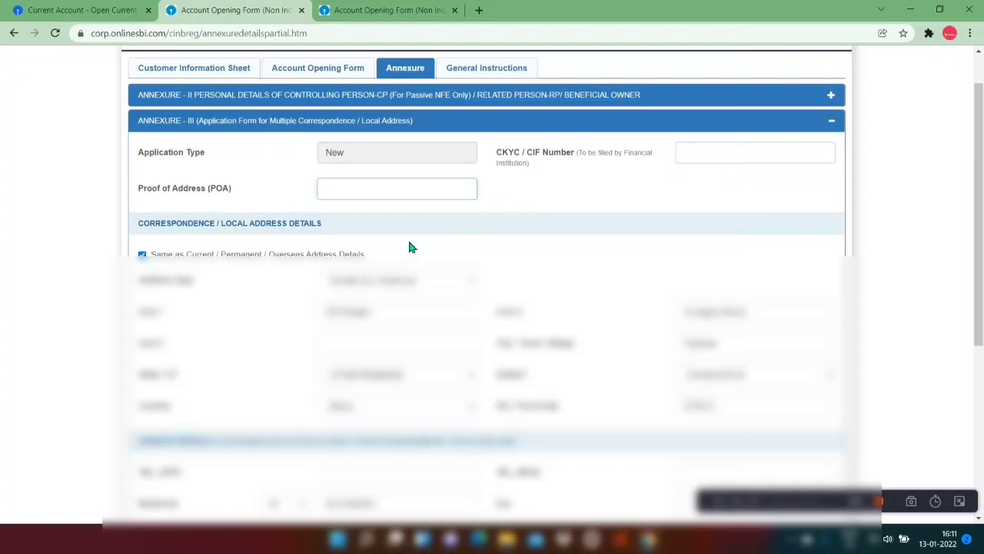
pyautogui.click(142, 255)
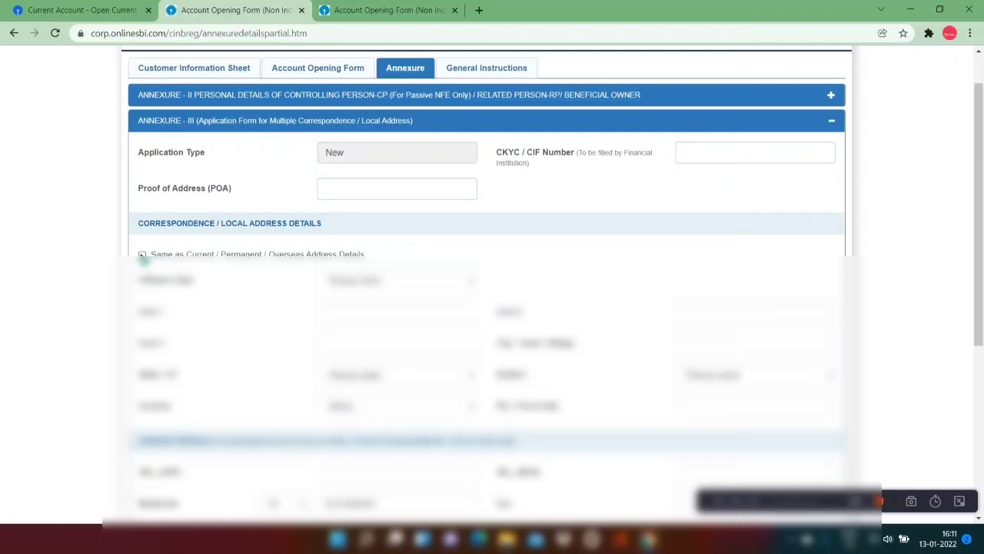
pyautogui.click(142, 255)
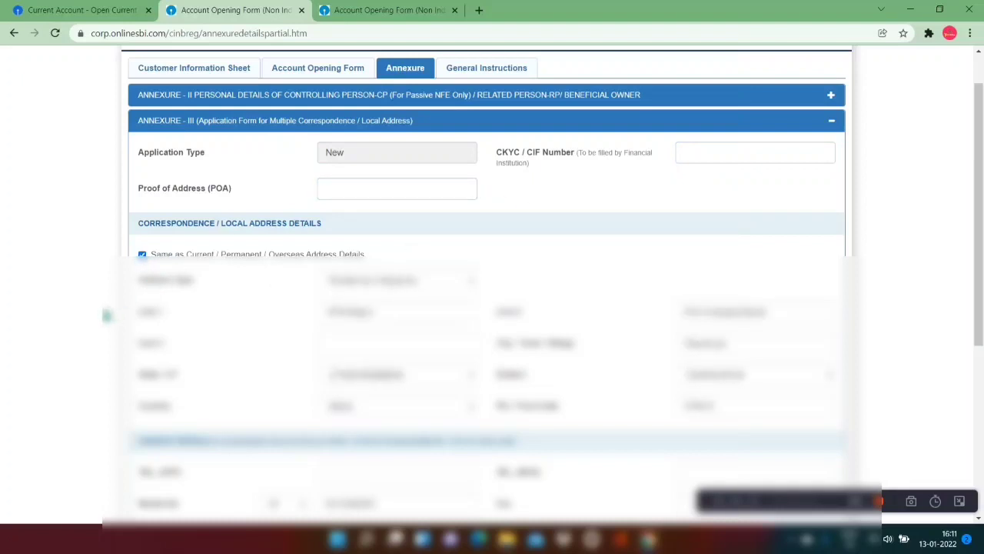
# Update the mobile number and fill in the email ID in Annexure III's contact details, then save the form and proceed
pyautogui.scroll(-4, 106, 315)
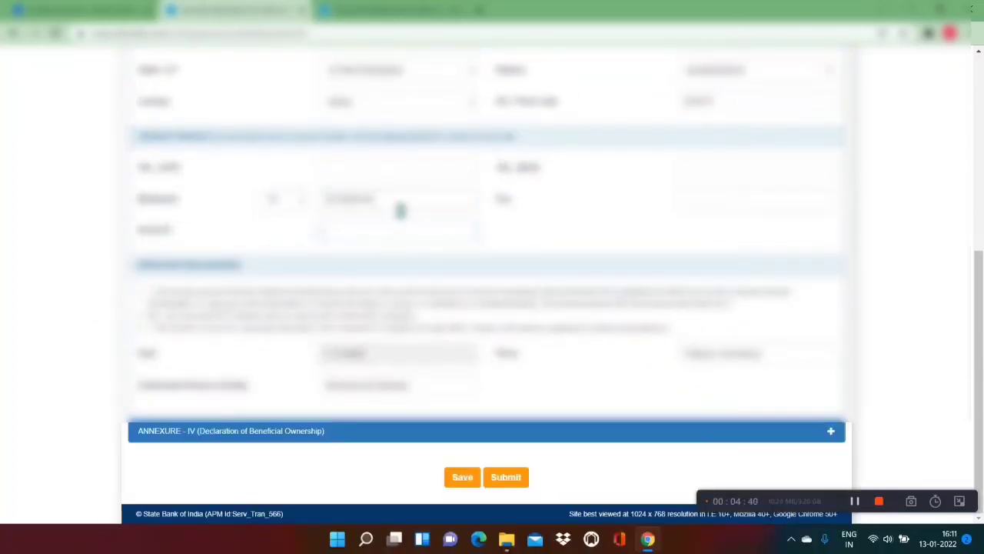
pyautogui.press('BackSpace')
pyautogui.press('BackSpace')
pyautogui.press('BackSpace')
pyautogui.press('BackSpace')
pyautogui.press('BackSpace')
pyautogui.press('BackSpace')
pyautogui.press('BackSpace')
pyautogui.press('BackSpace')
pyautogui.press('BackSpace')
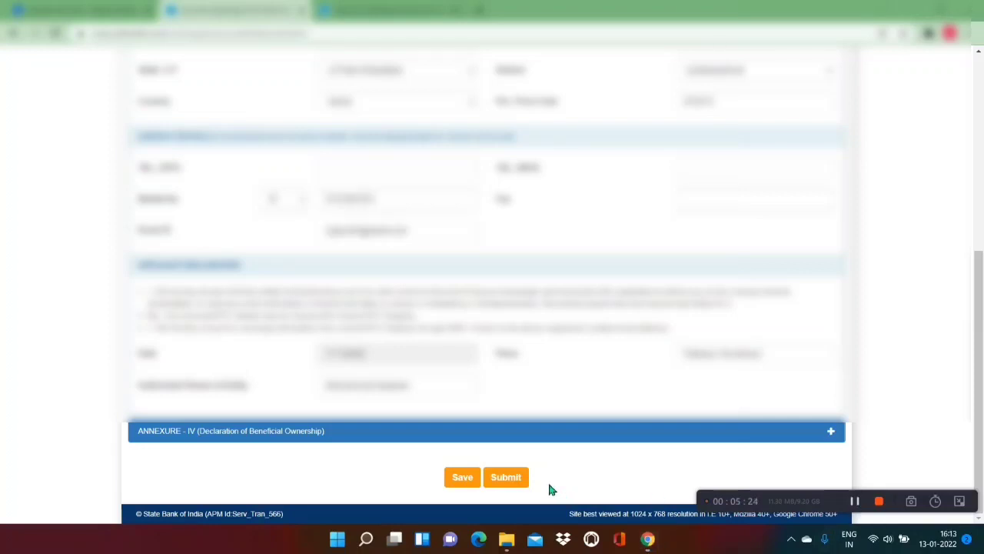
pyautogui.click(476, 482)
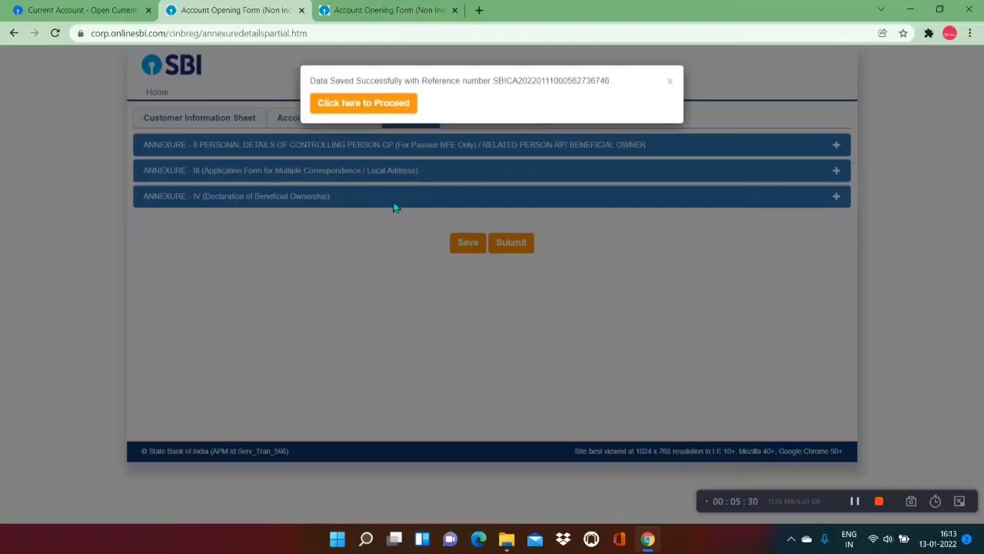
pyautogui.click(374, 108)
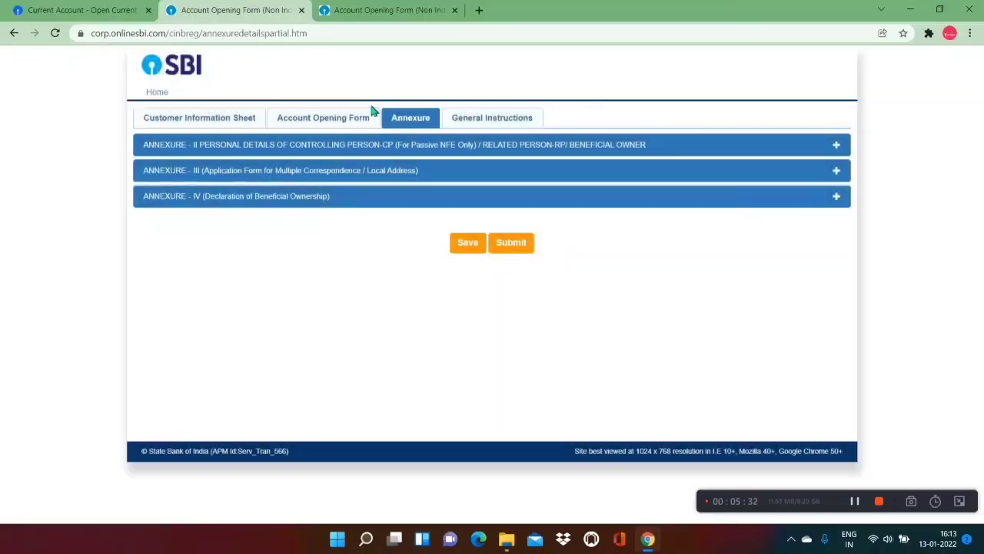
# Check the Annexure IV Declaration of Beneficial Ownership without filling it in, and submit the Annexure form
pyautogui.click(212, 205)
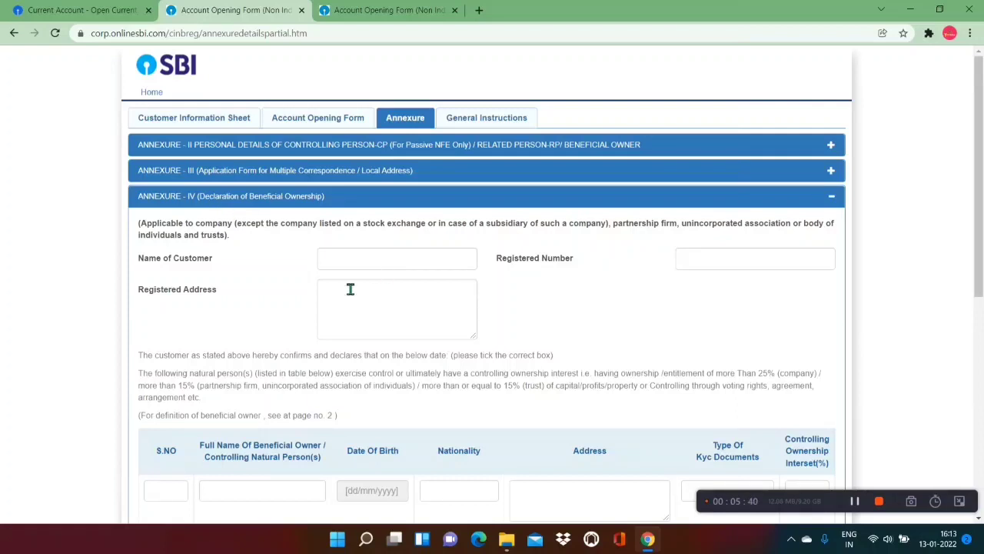
pyautogui.click(277, 206)
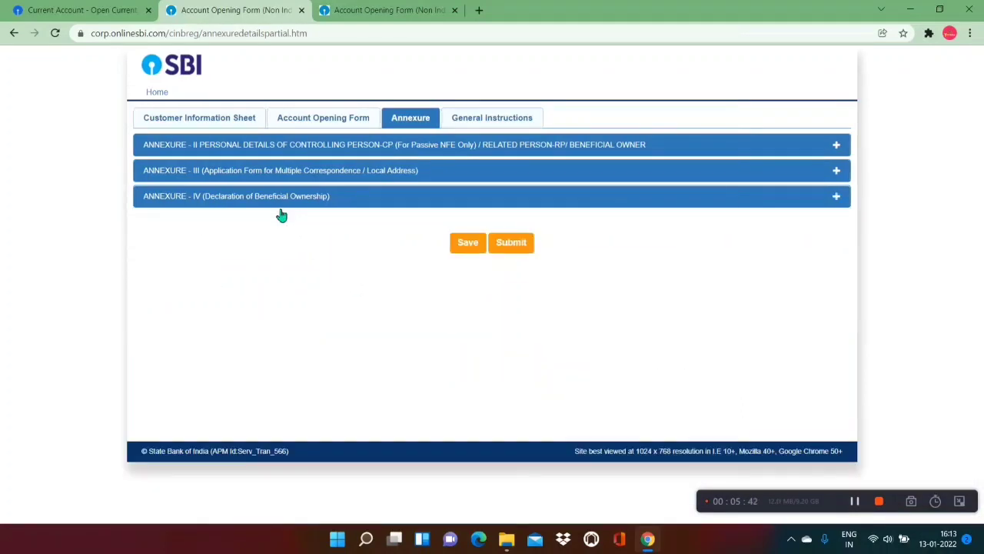
pyautogui.click(512, 243)
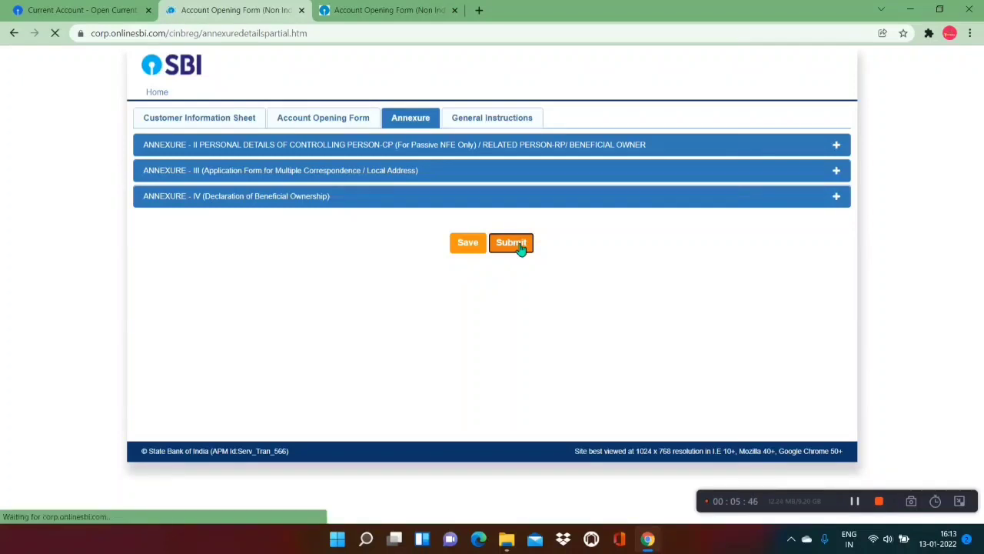
# Note the application's reference number, open the PDF download page and request an OTP for that reference number
pyautogui.moveTo(220, 182); pyautogui.dragTo(359, 186)
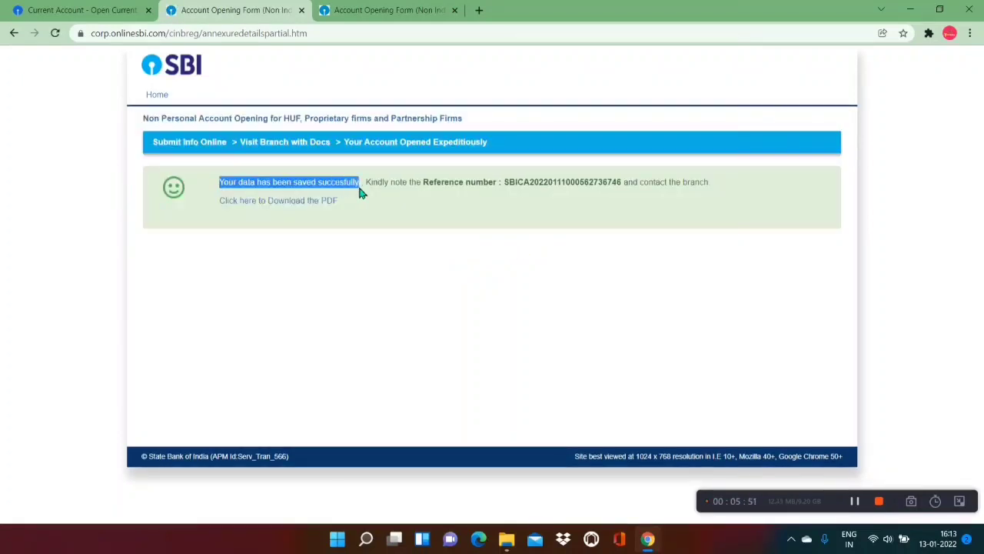
pyautogui.click(362, 193)
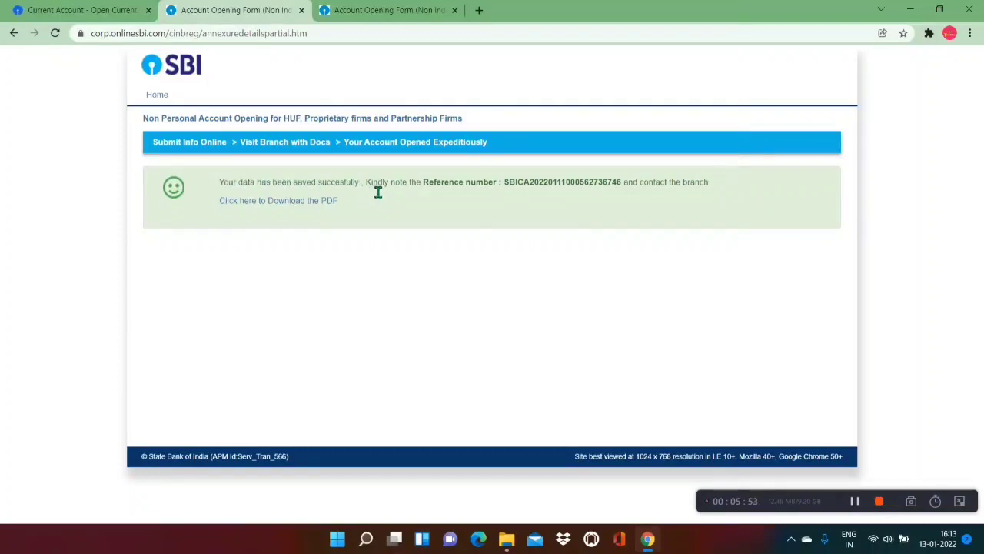
pyautogui.moveTo(366, 185); pyautogui.dragTo(623, 190)
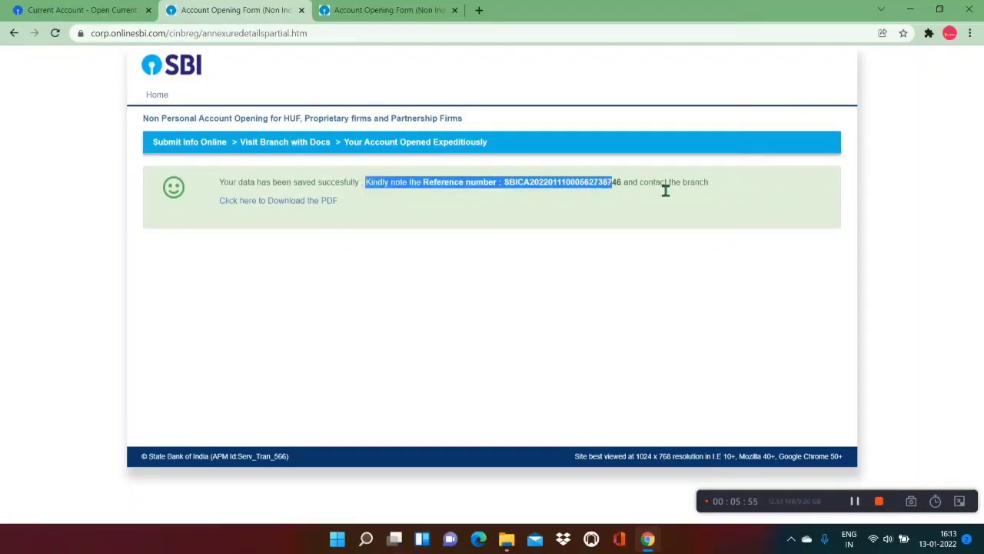
pyautogui.click(721, 186)
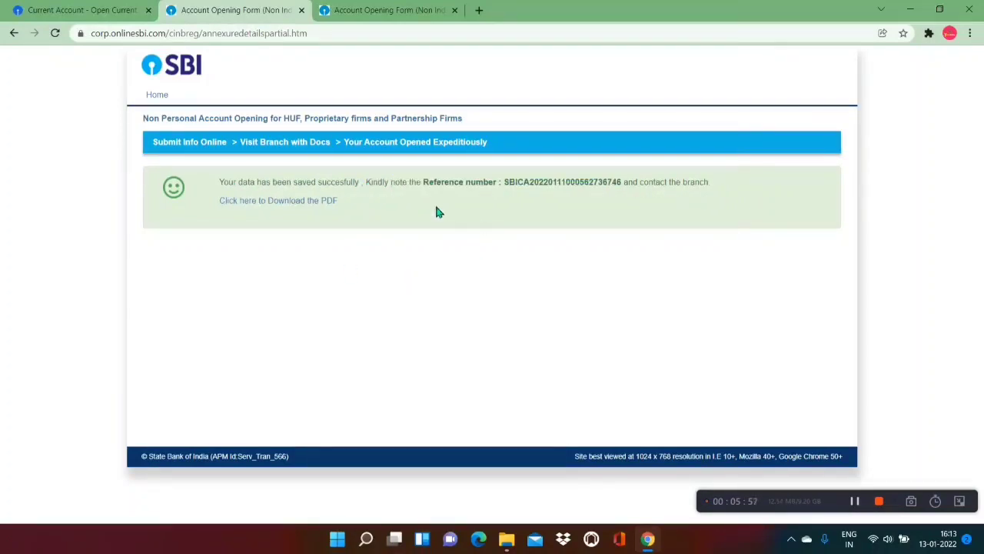
pyautogui.click(284, 201)
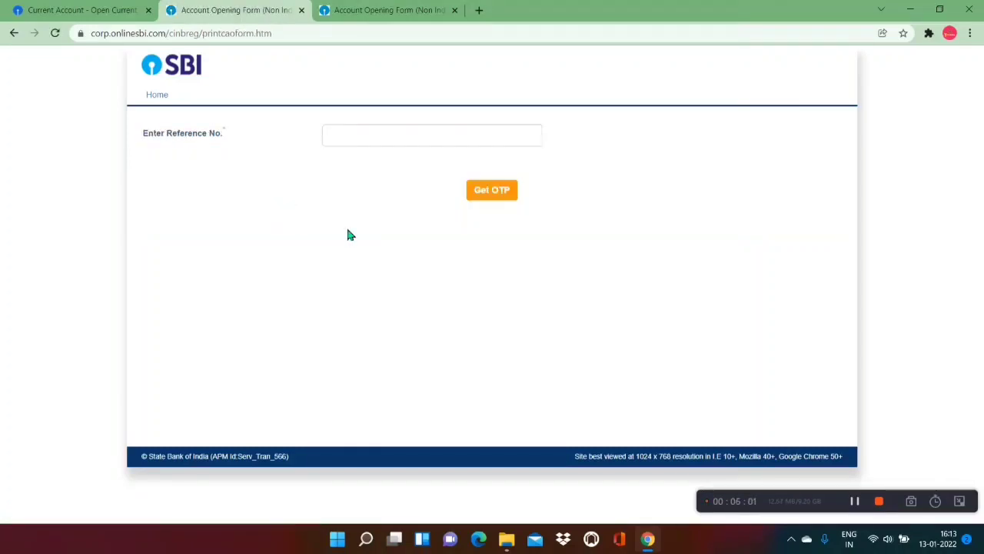
pyautogui.click(381, 151)
pyautogui.click(368, 165)
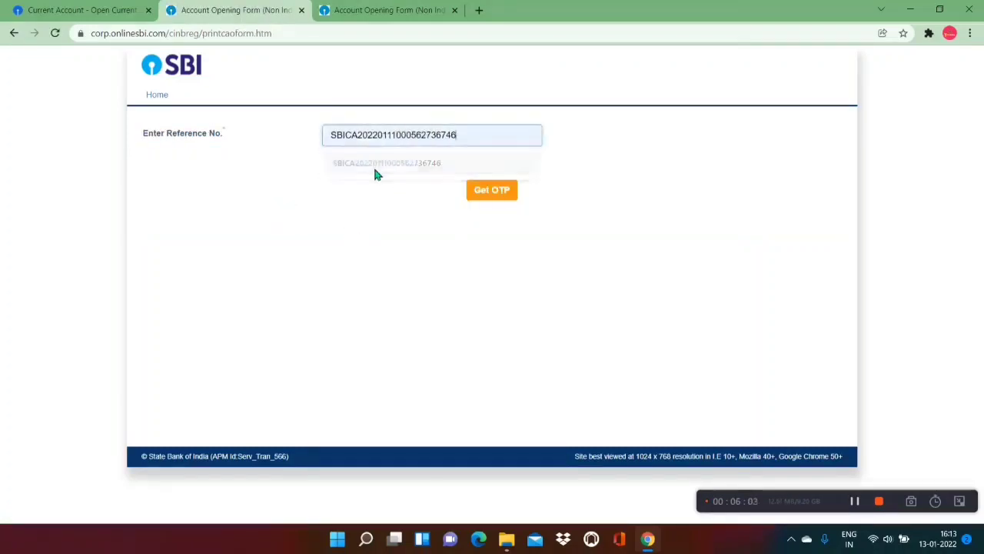
pyautogui.click(490, 190)
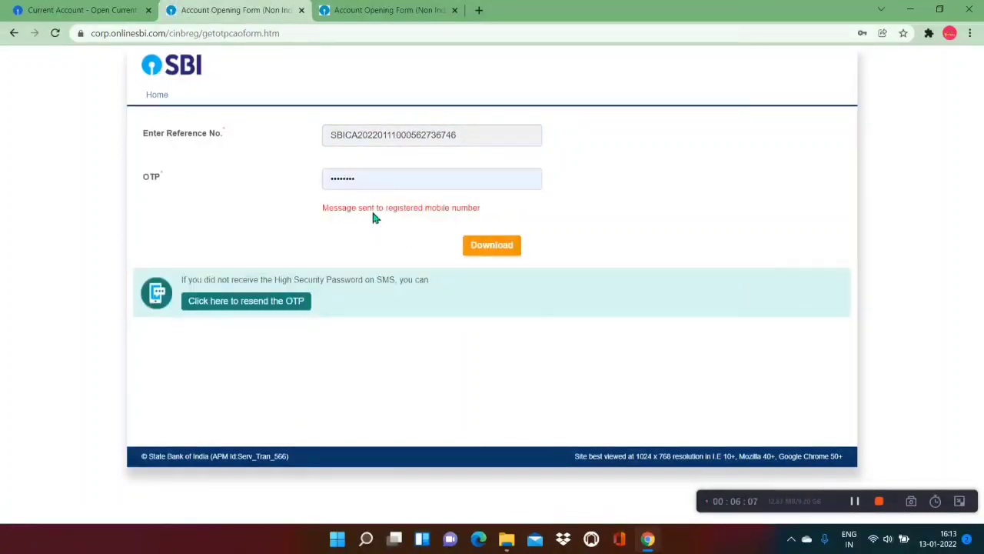
# Replace the autofilled OTP with the one sent to the registered mobile number and download the application PDF
pyautogui.click(373, 185)
pyautogui.press('BackSpace')
pyautogui.press('BackSpace')
pyautogui.press('BackSpace')
pyautogui.press('BackSpace')
pyautogui.press('BackSpace')
pyautogui.press('BackSpace')
pyautogui.press('BackSpace')
pyautogui.press('BackSpace')
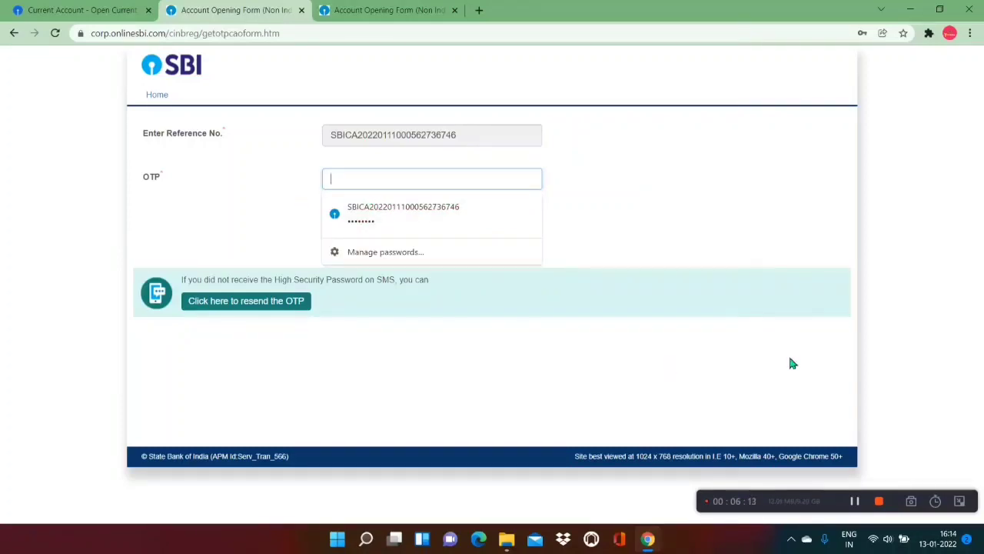
pyautogui.click(855, 502)
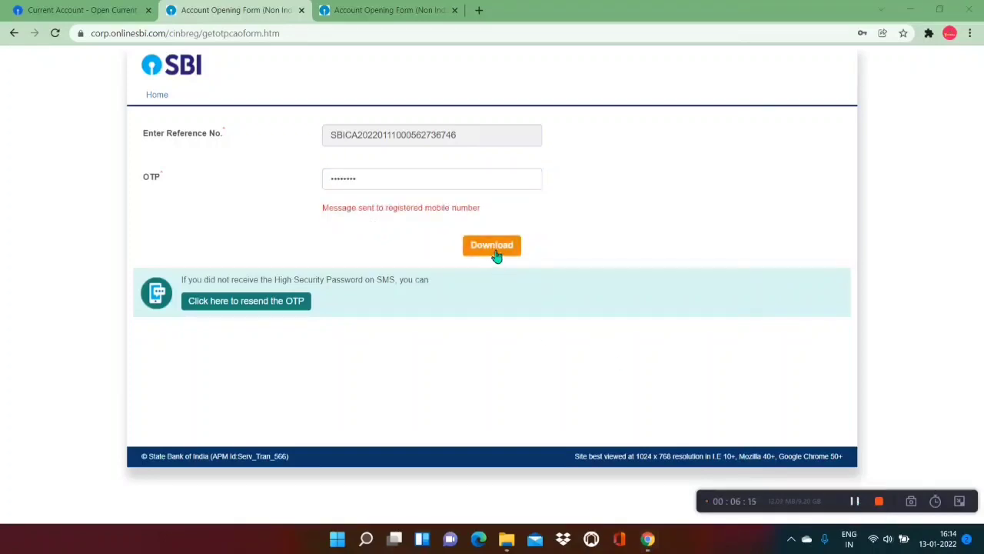
pyautogui.click(496, 248)
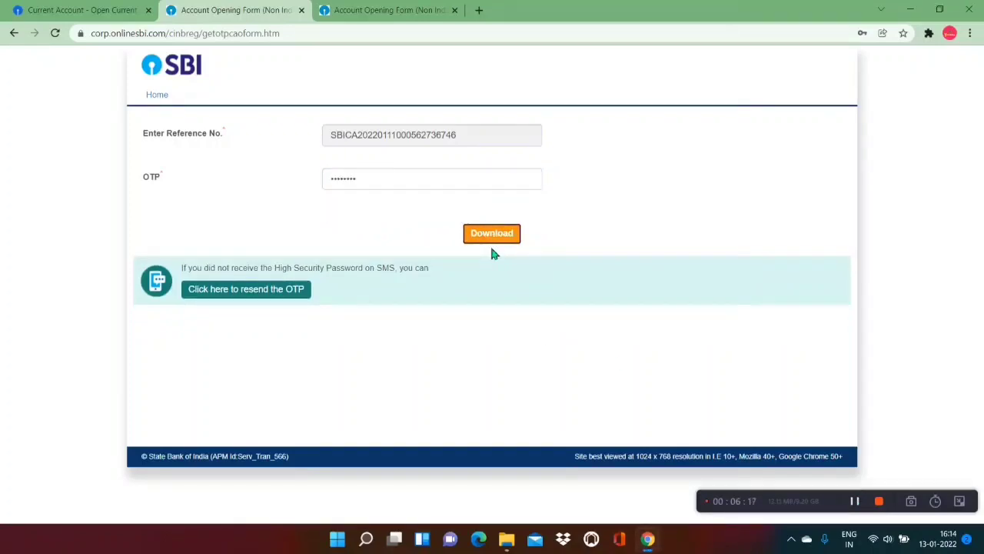